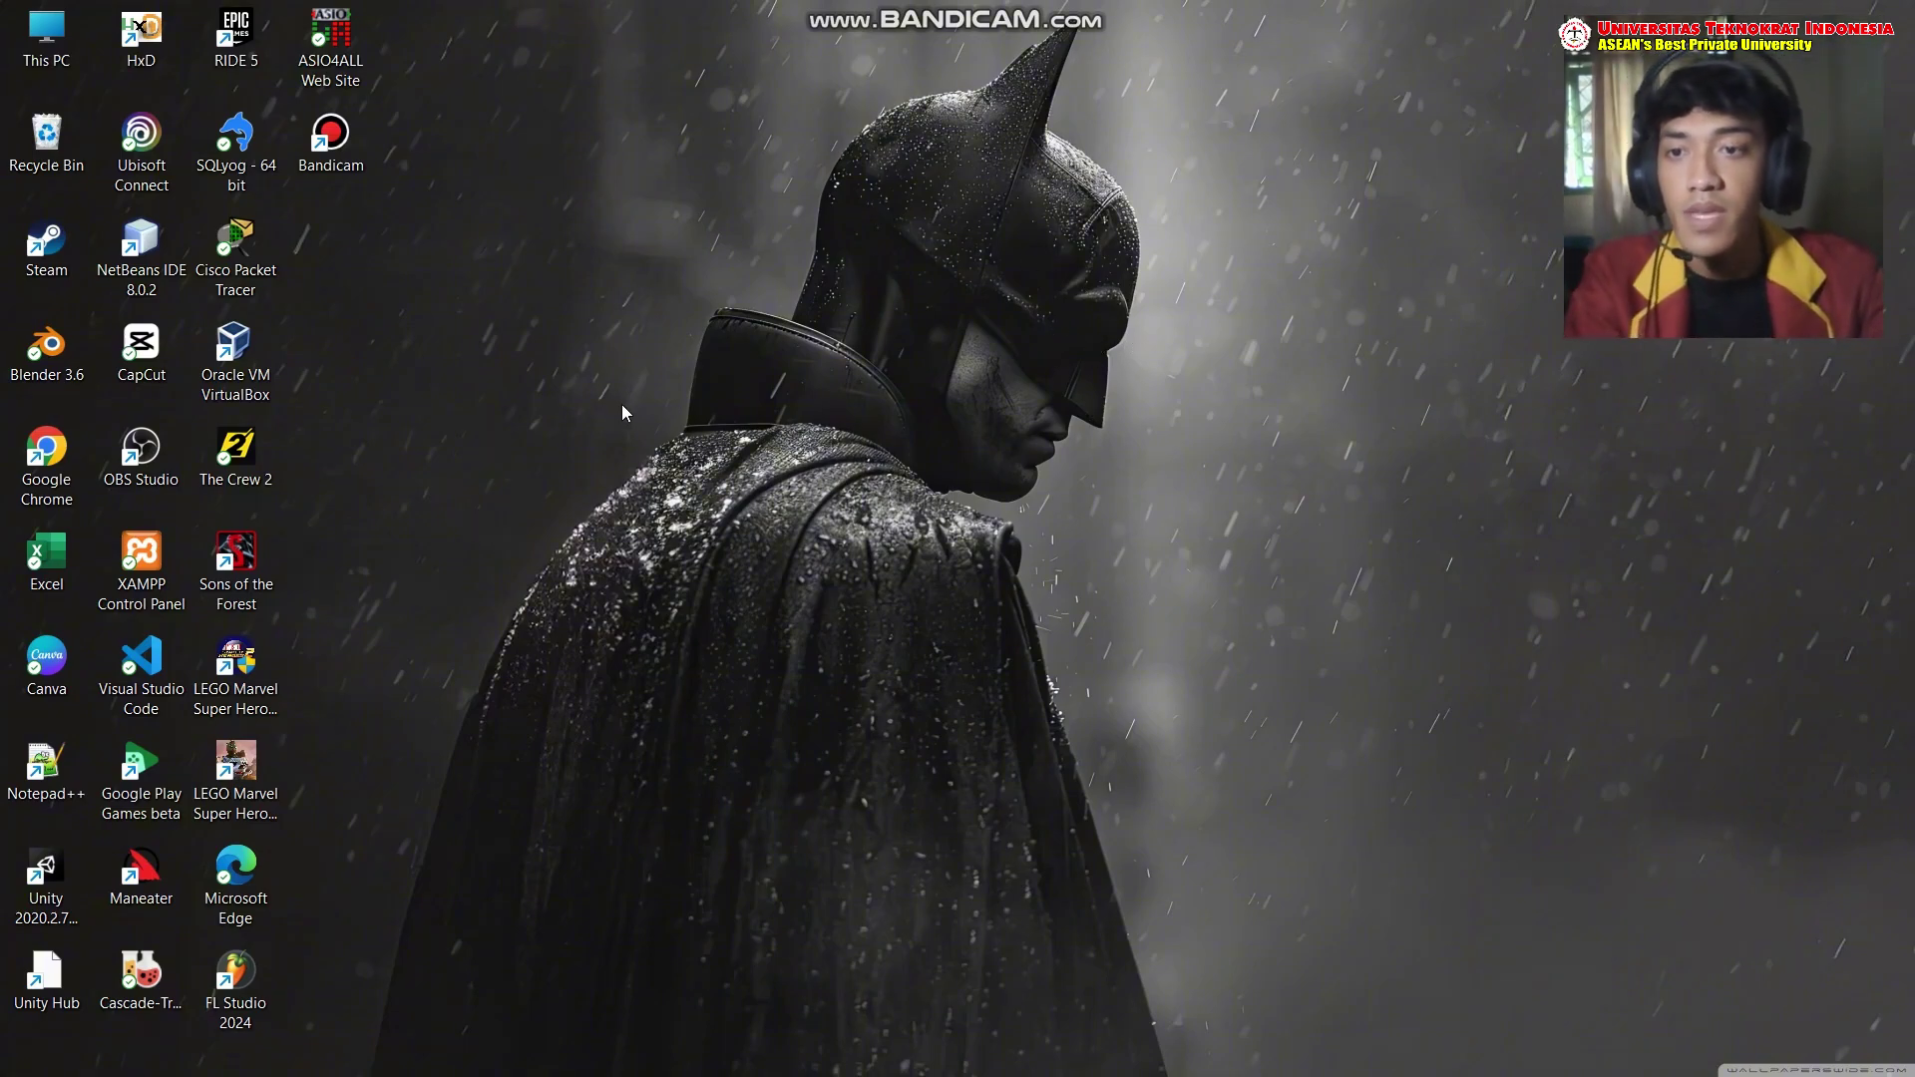
# Step: Open Google Chrome in a maximized window and search Google for "elevenlabs"
pyautogui.doubleClick(78, 452)
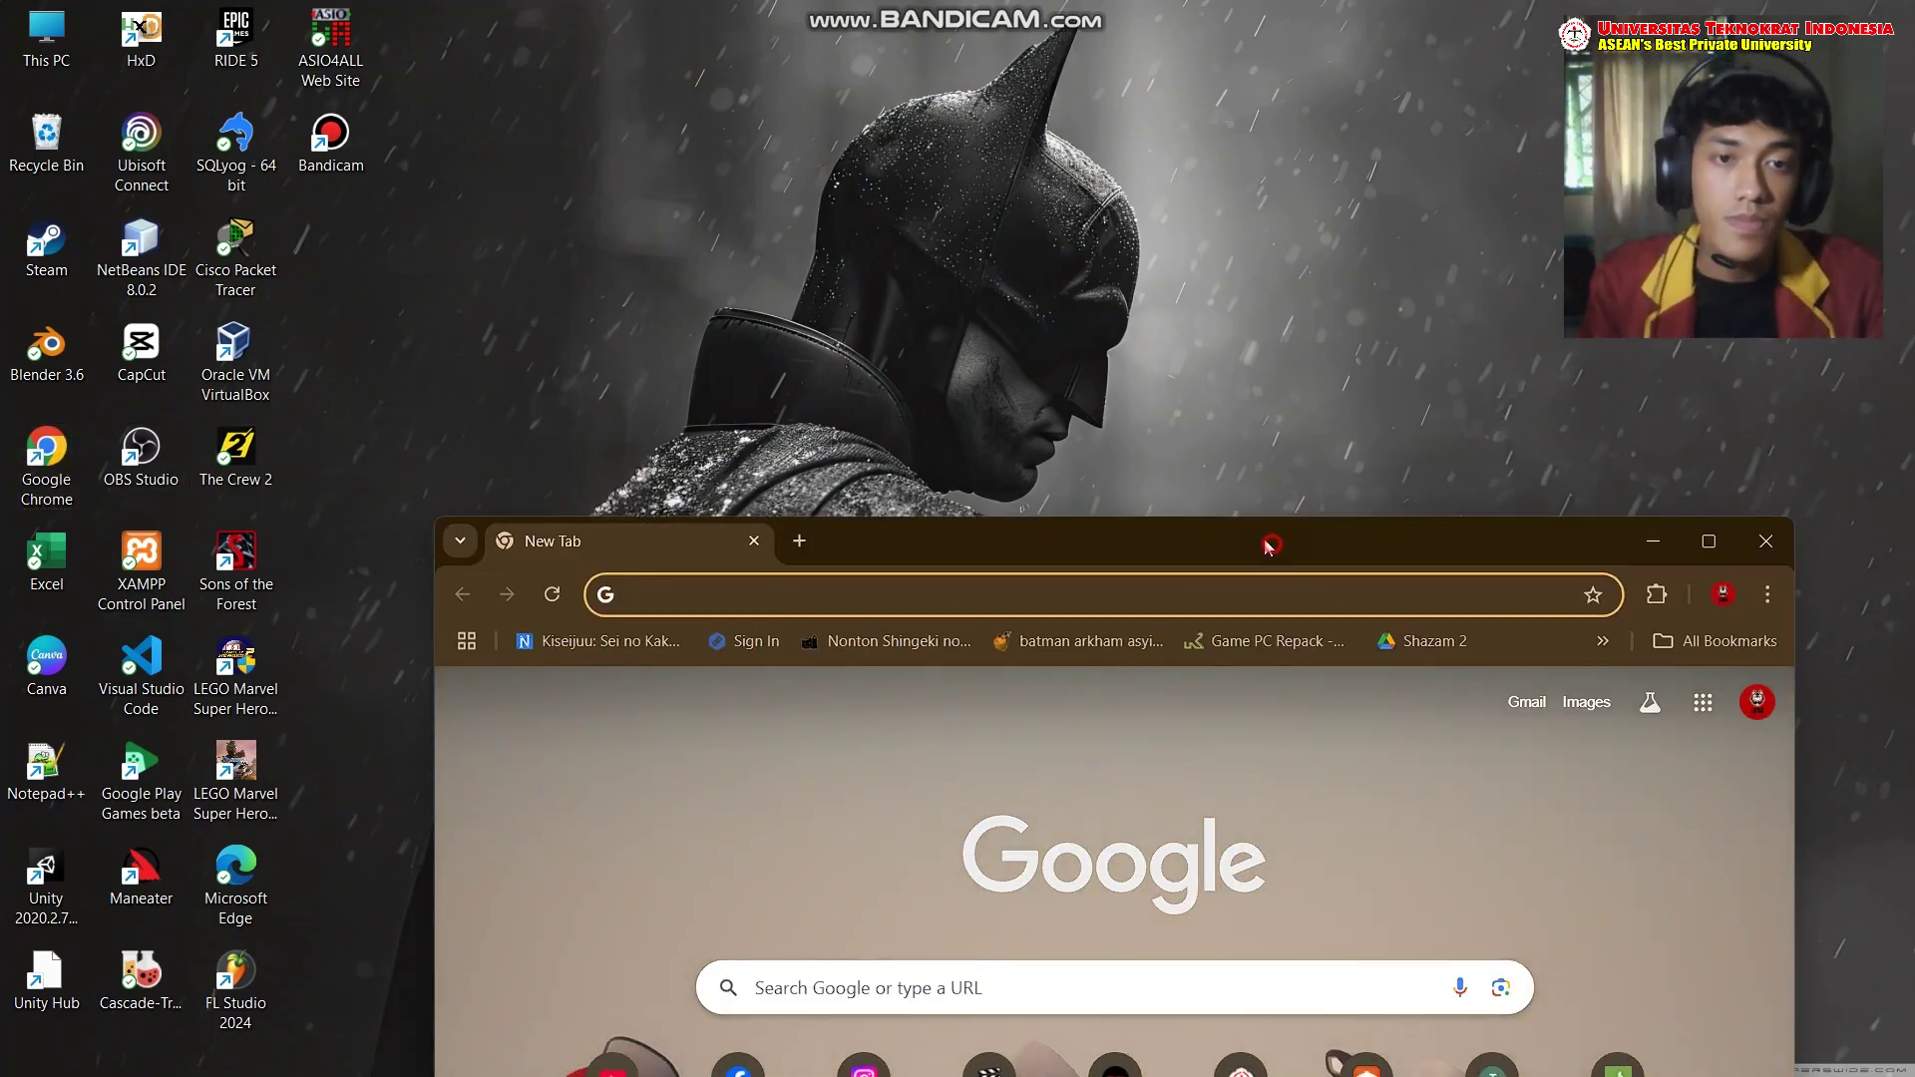
pyautogui.moveTo(1265, 538); pyautogui.dragTo(1052, 60)
pyautogui.click(1488, 47)
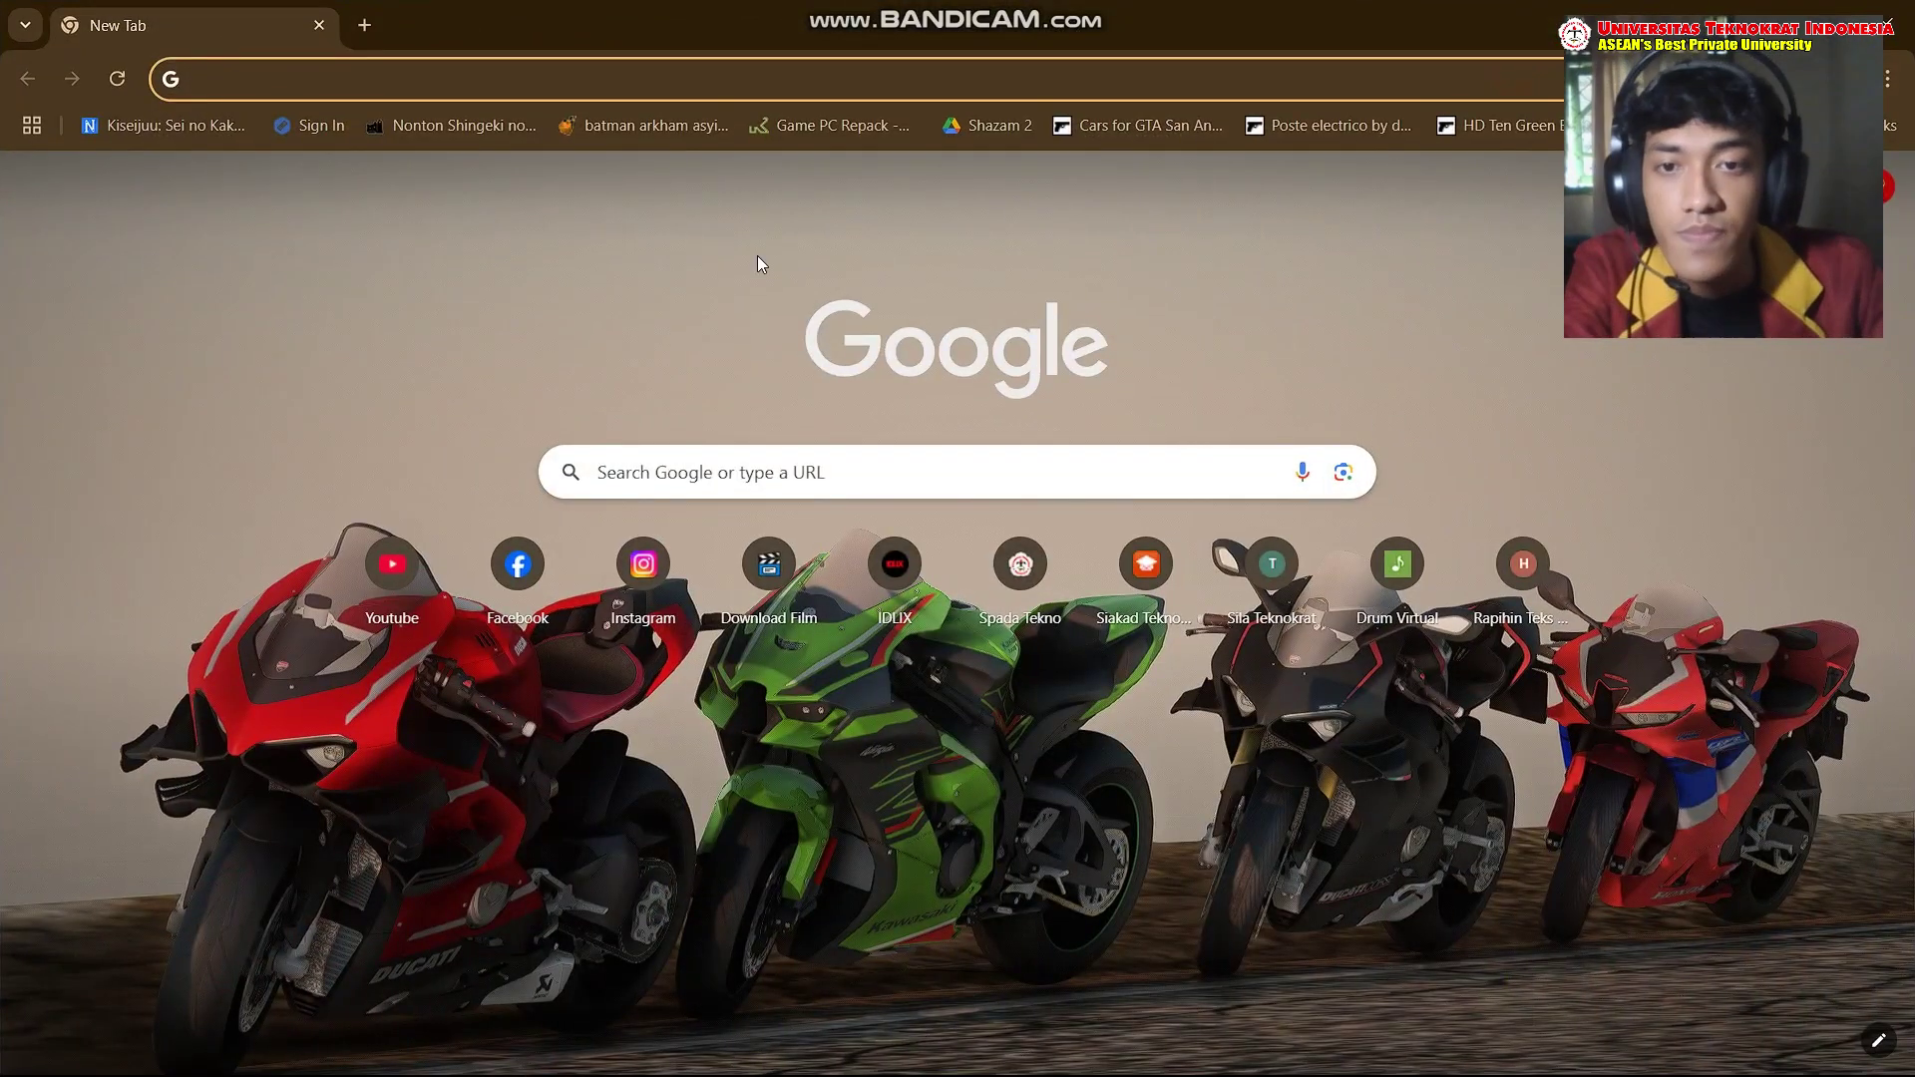
pyautogui.click(793, 472)
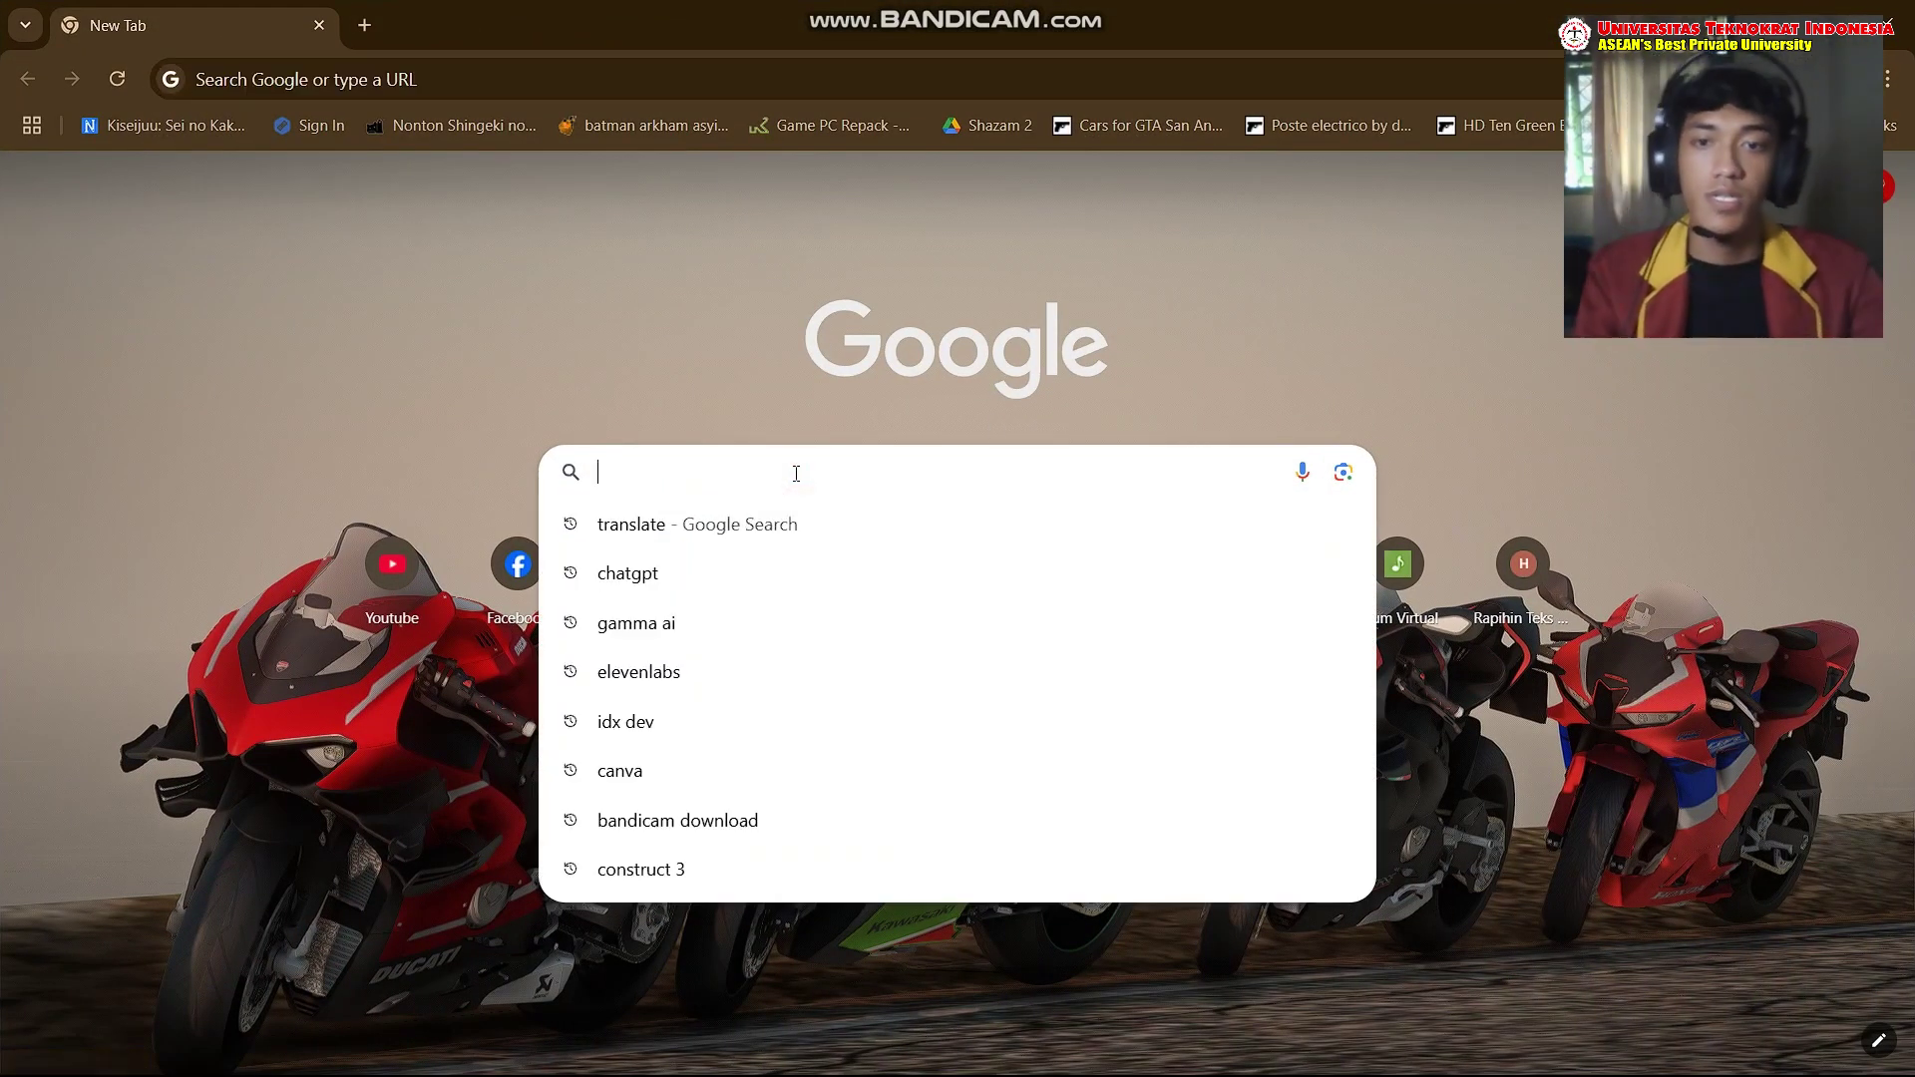
pyautogui.write('elevenlabs')
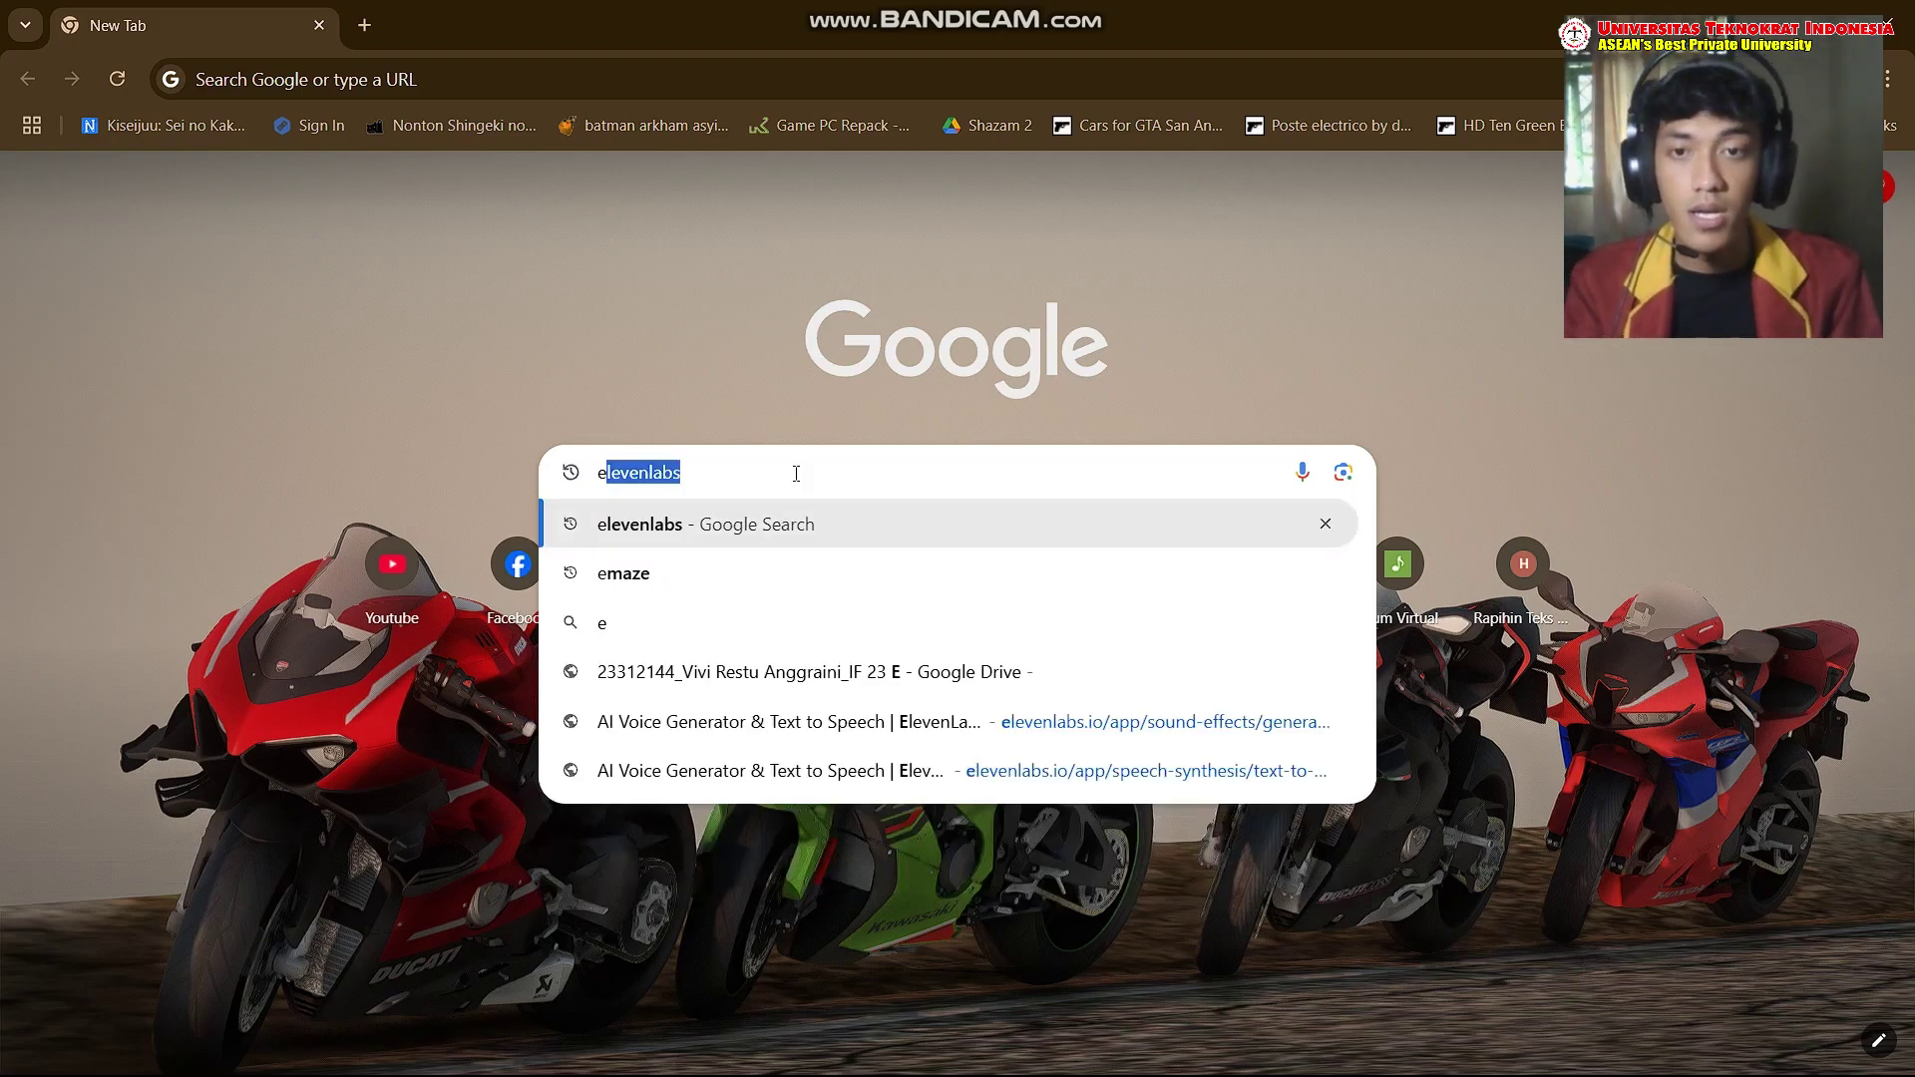
pyautogui.press('Return')
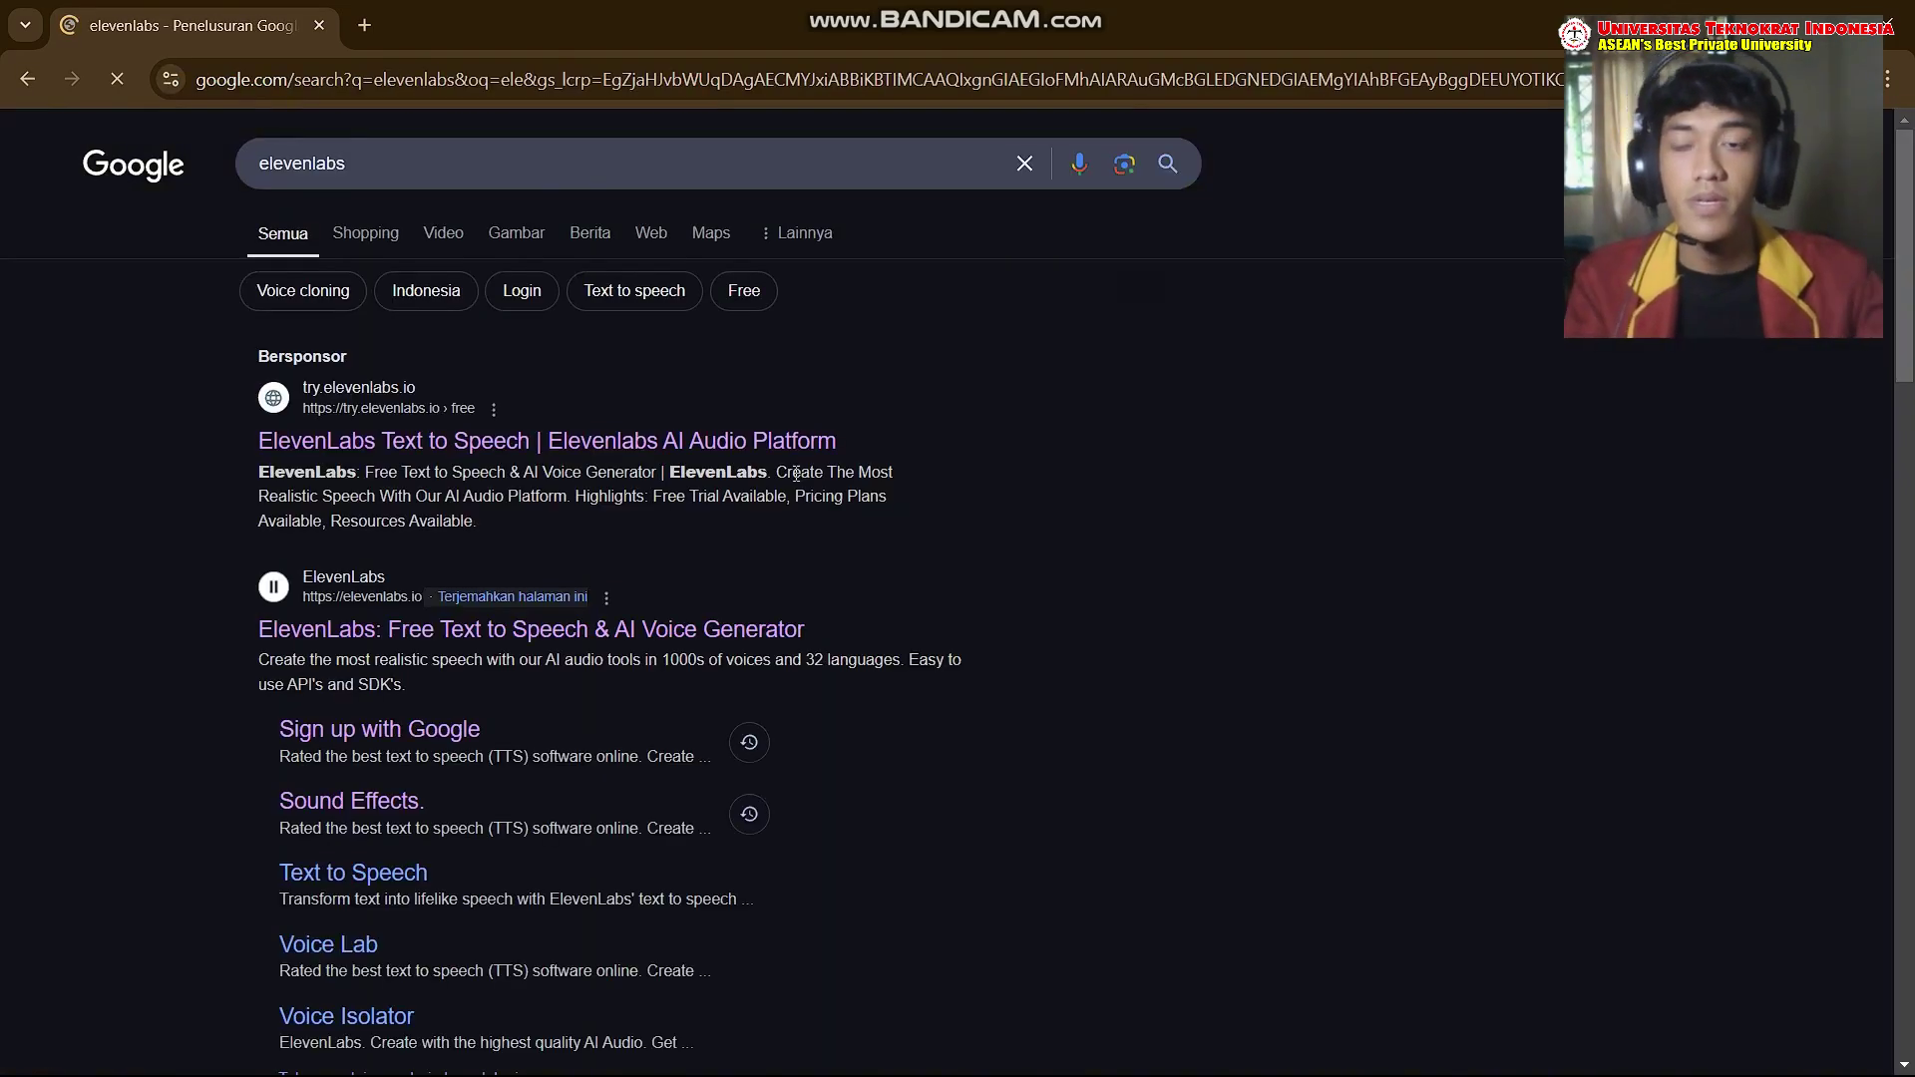
# Step: Open the ElevenLabs website from the search results, enter its free app and go to the Sound Effects generator
pyautogui.scroll(-3, 850, 411)
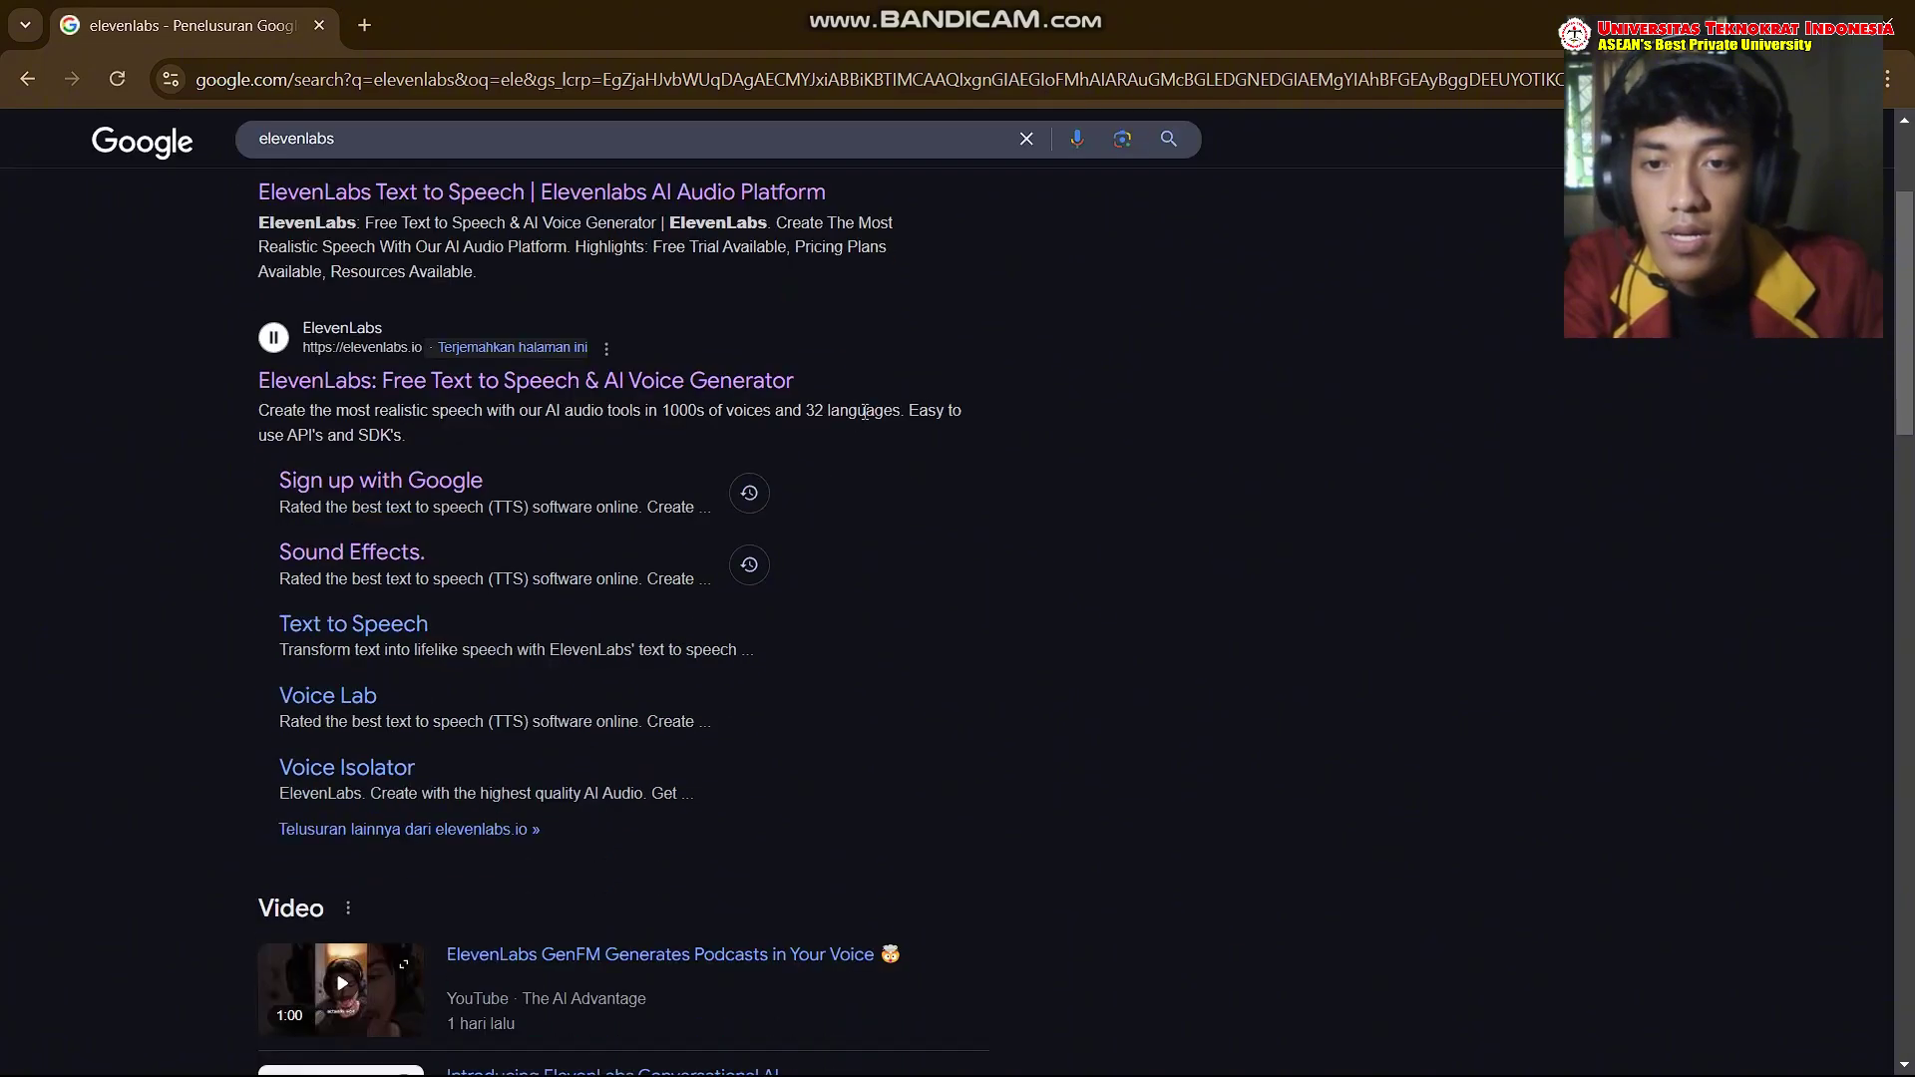
pyautogui.scroll(-3, 1246, 656)
pyautogui.scroll(4, 1247, 657)
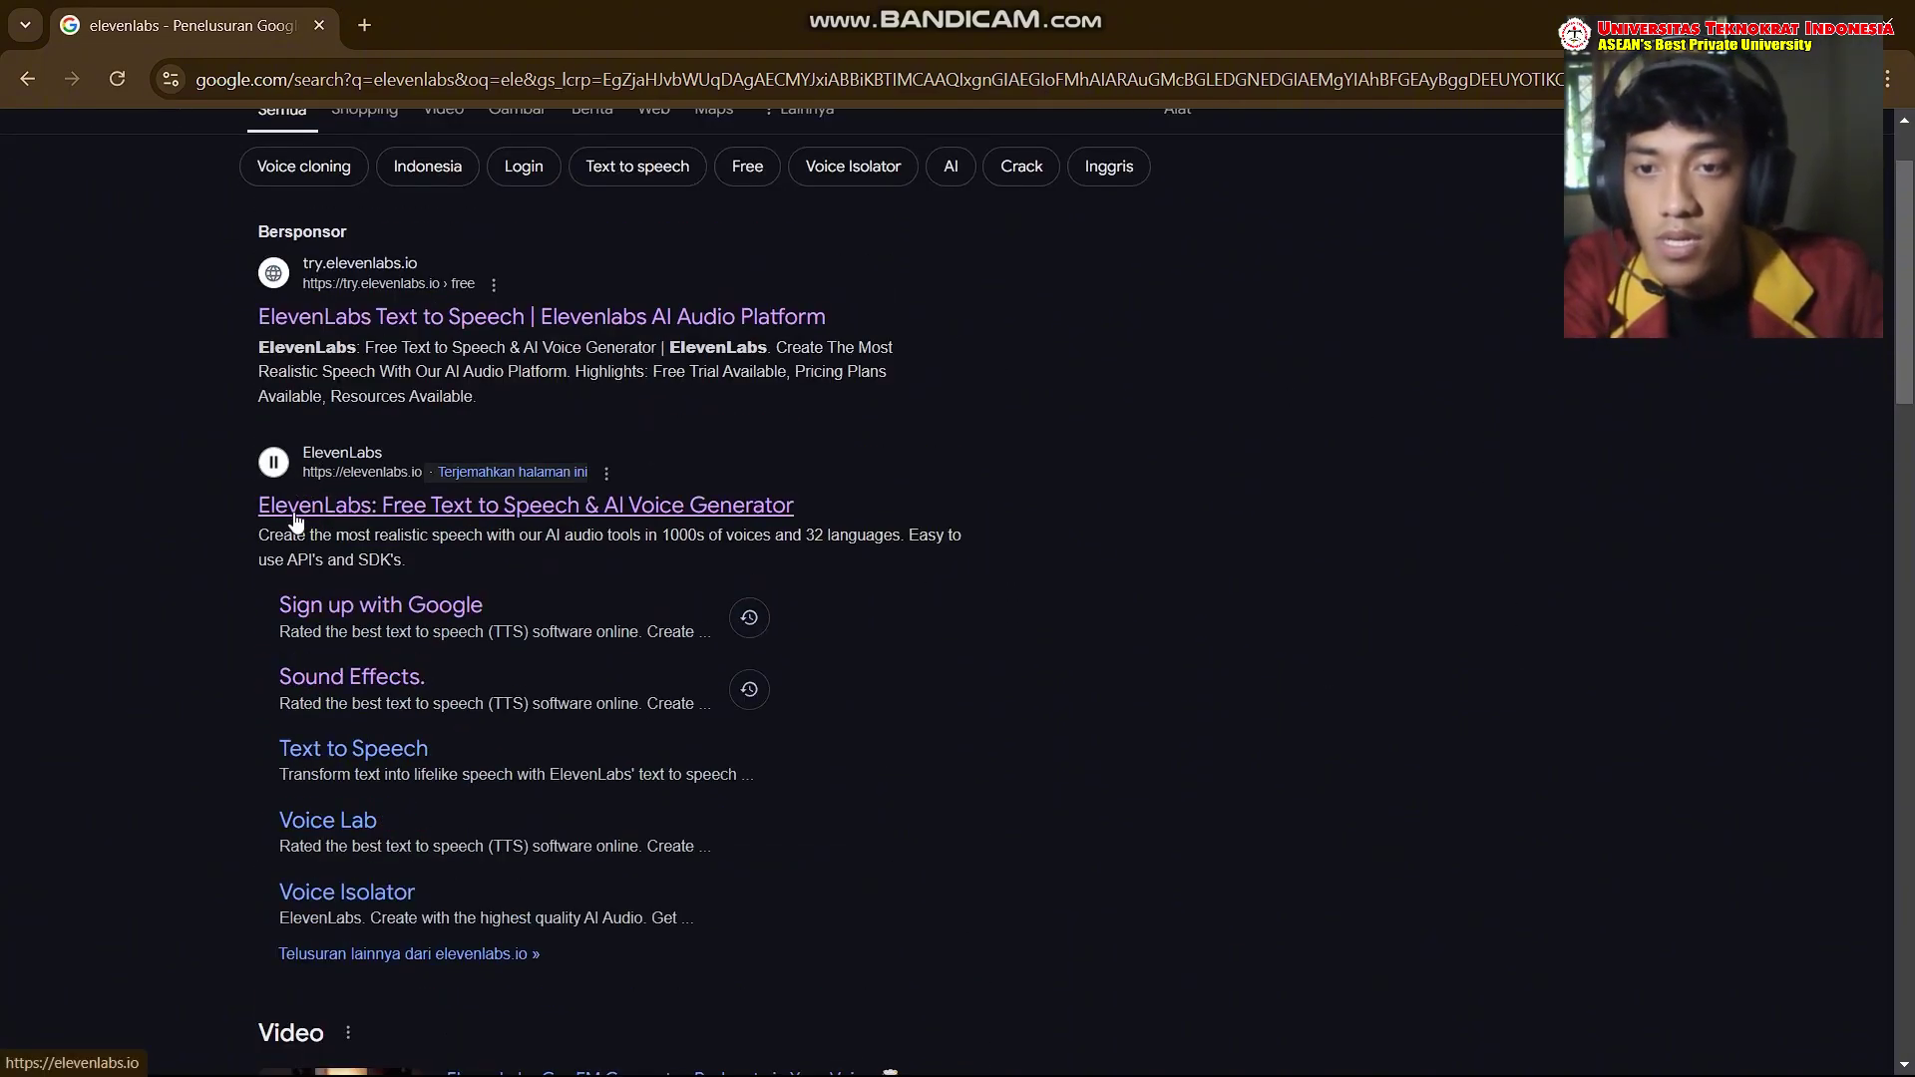
pyautogui.click(313, 511)
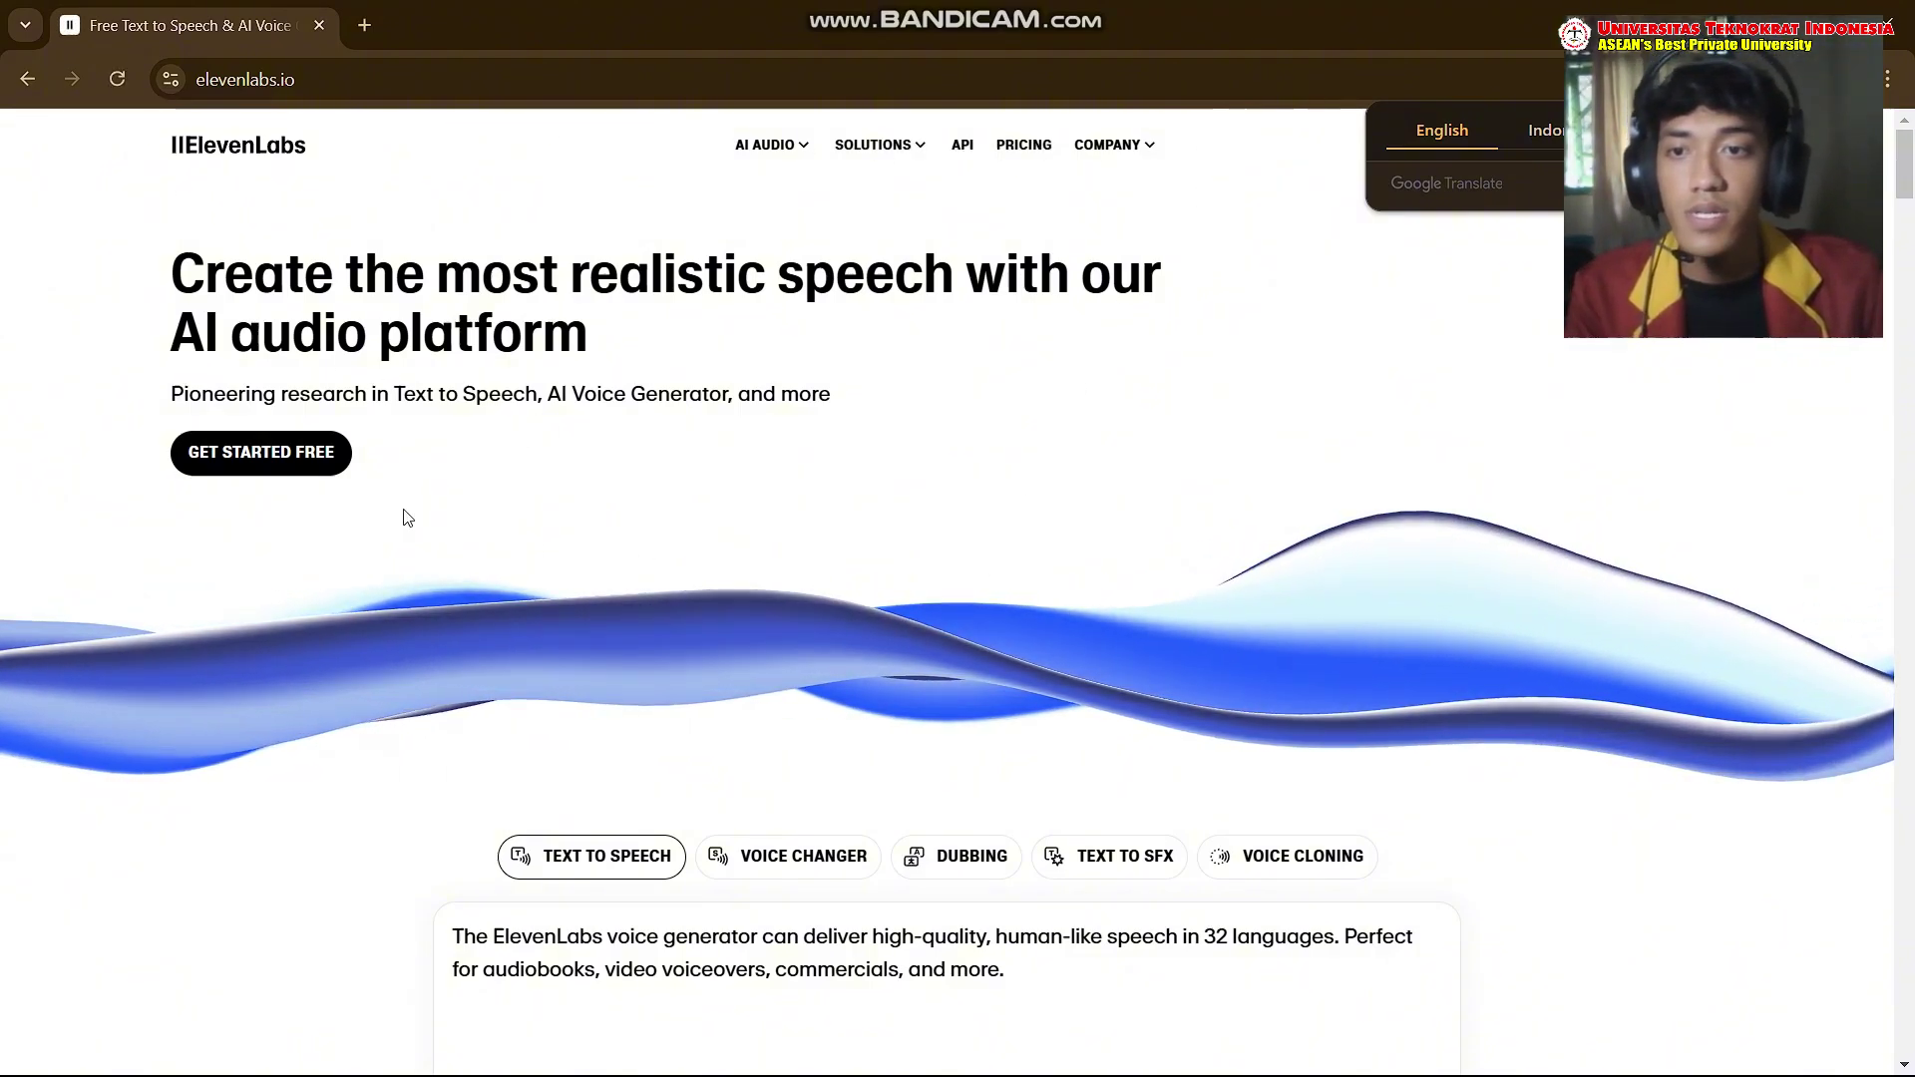
pyautogui.click(295, 461)
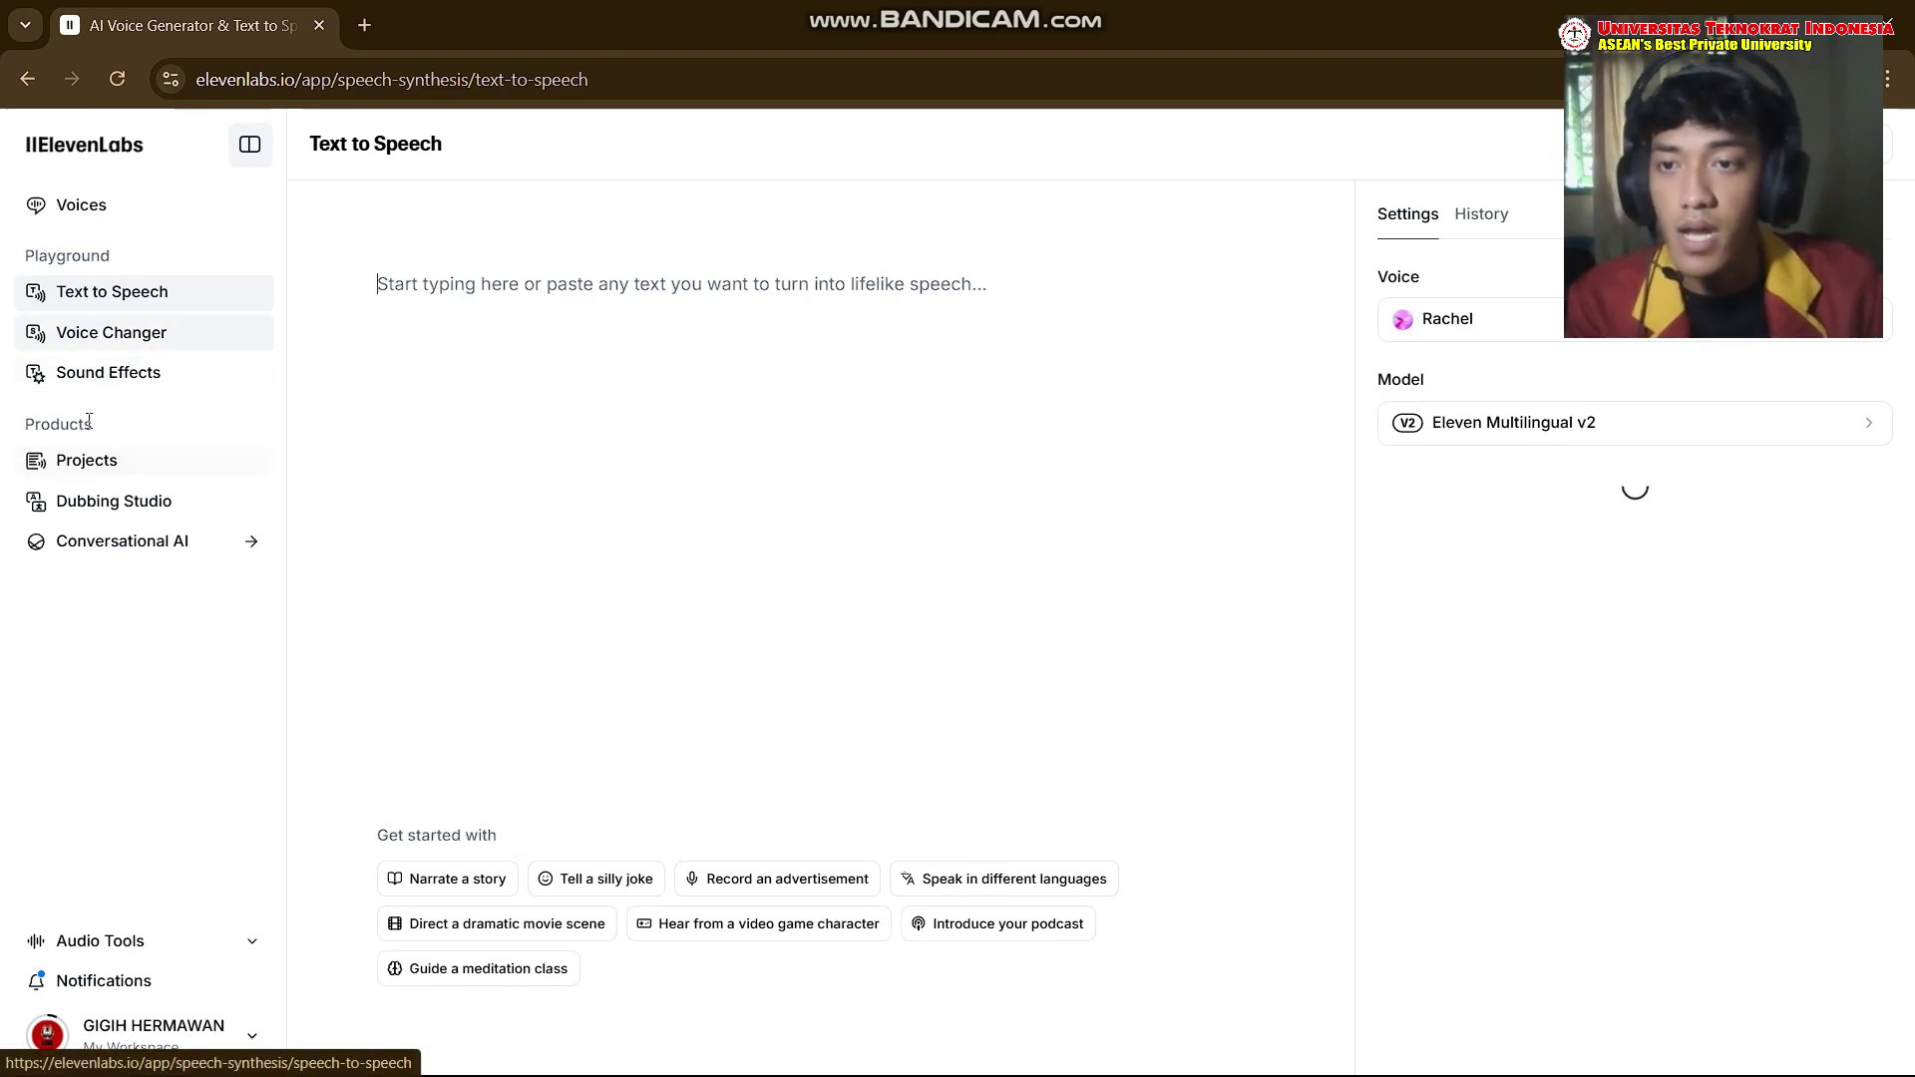
pyautogui.click(133, 380)
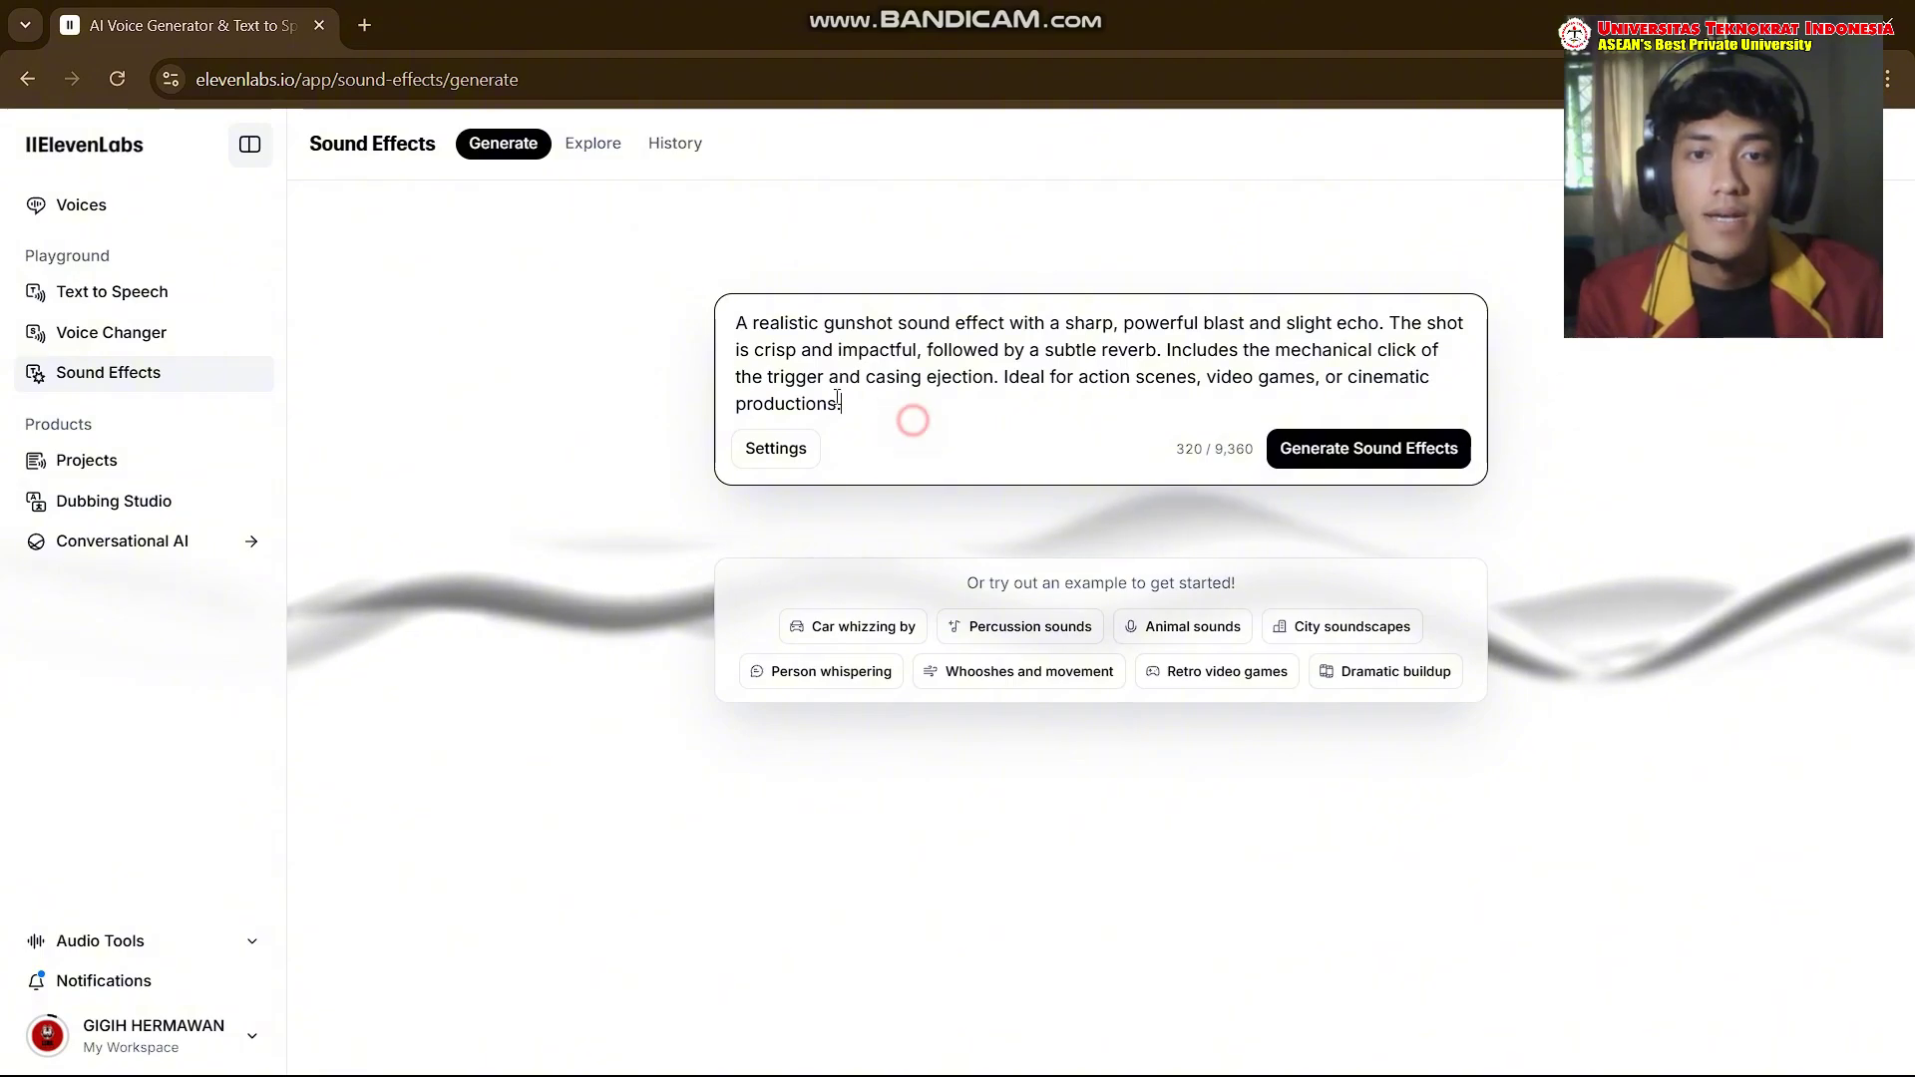
# Step: Clear the existing gunshot prompt from the sound effect description and leave the field ready for new text
pyautogui.moveTo(910, 419); pyautogui.dragTo(705, 308)
pyautogui.press('BackSpace')
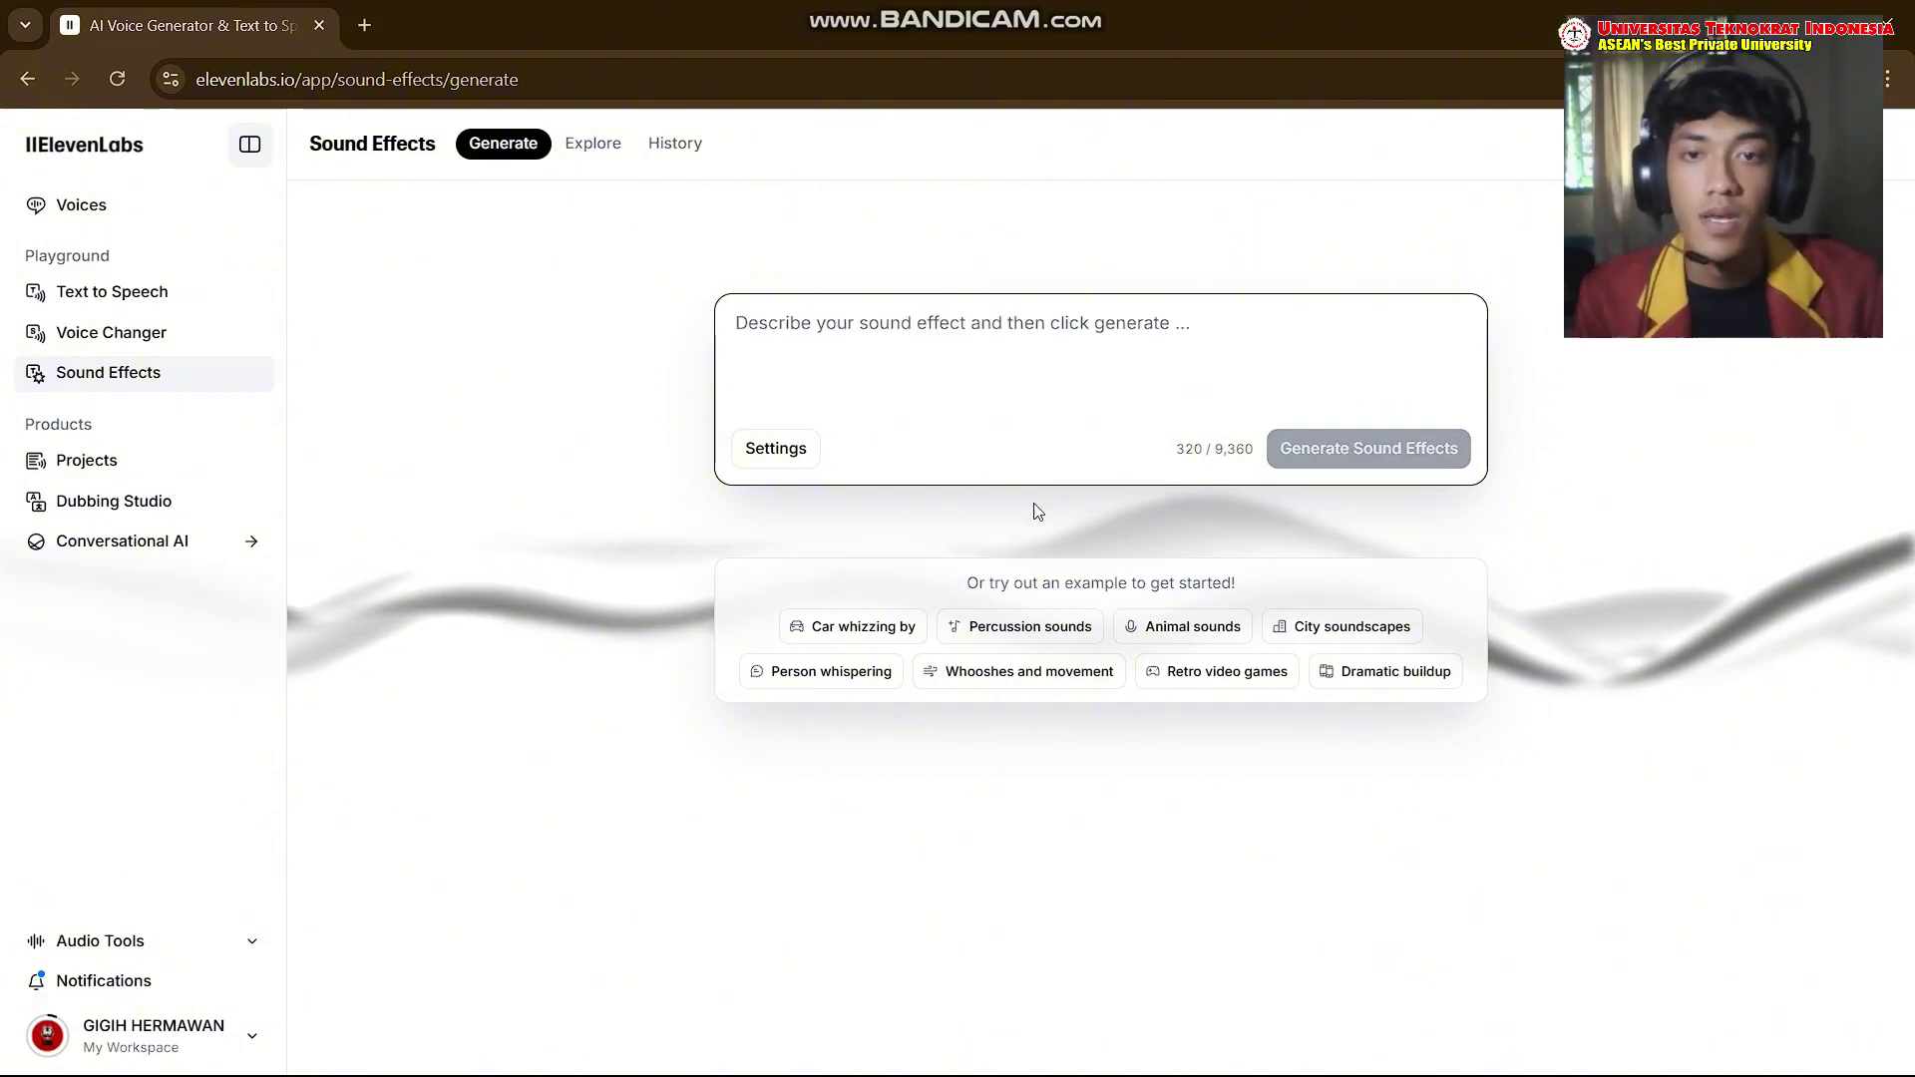
pyautogui.click(469, 342)
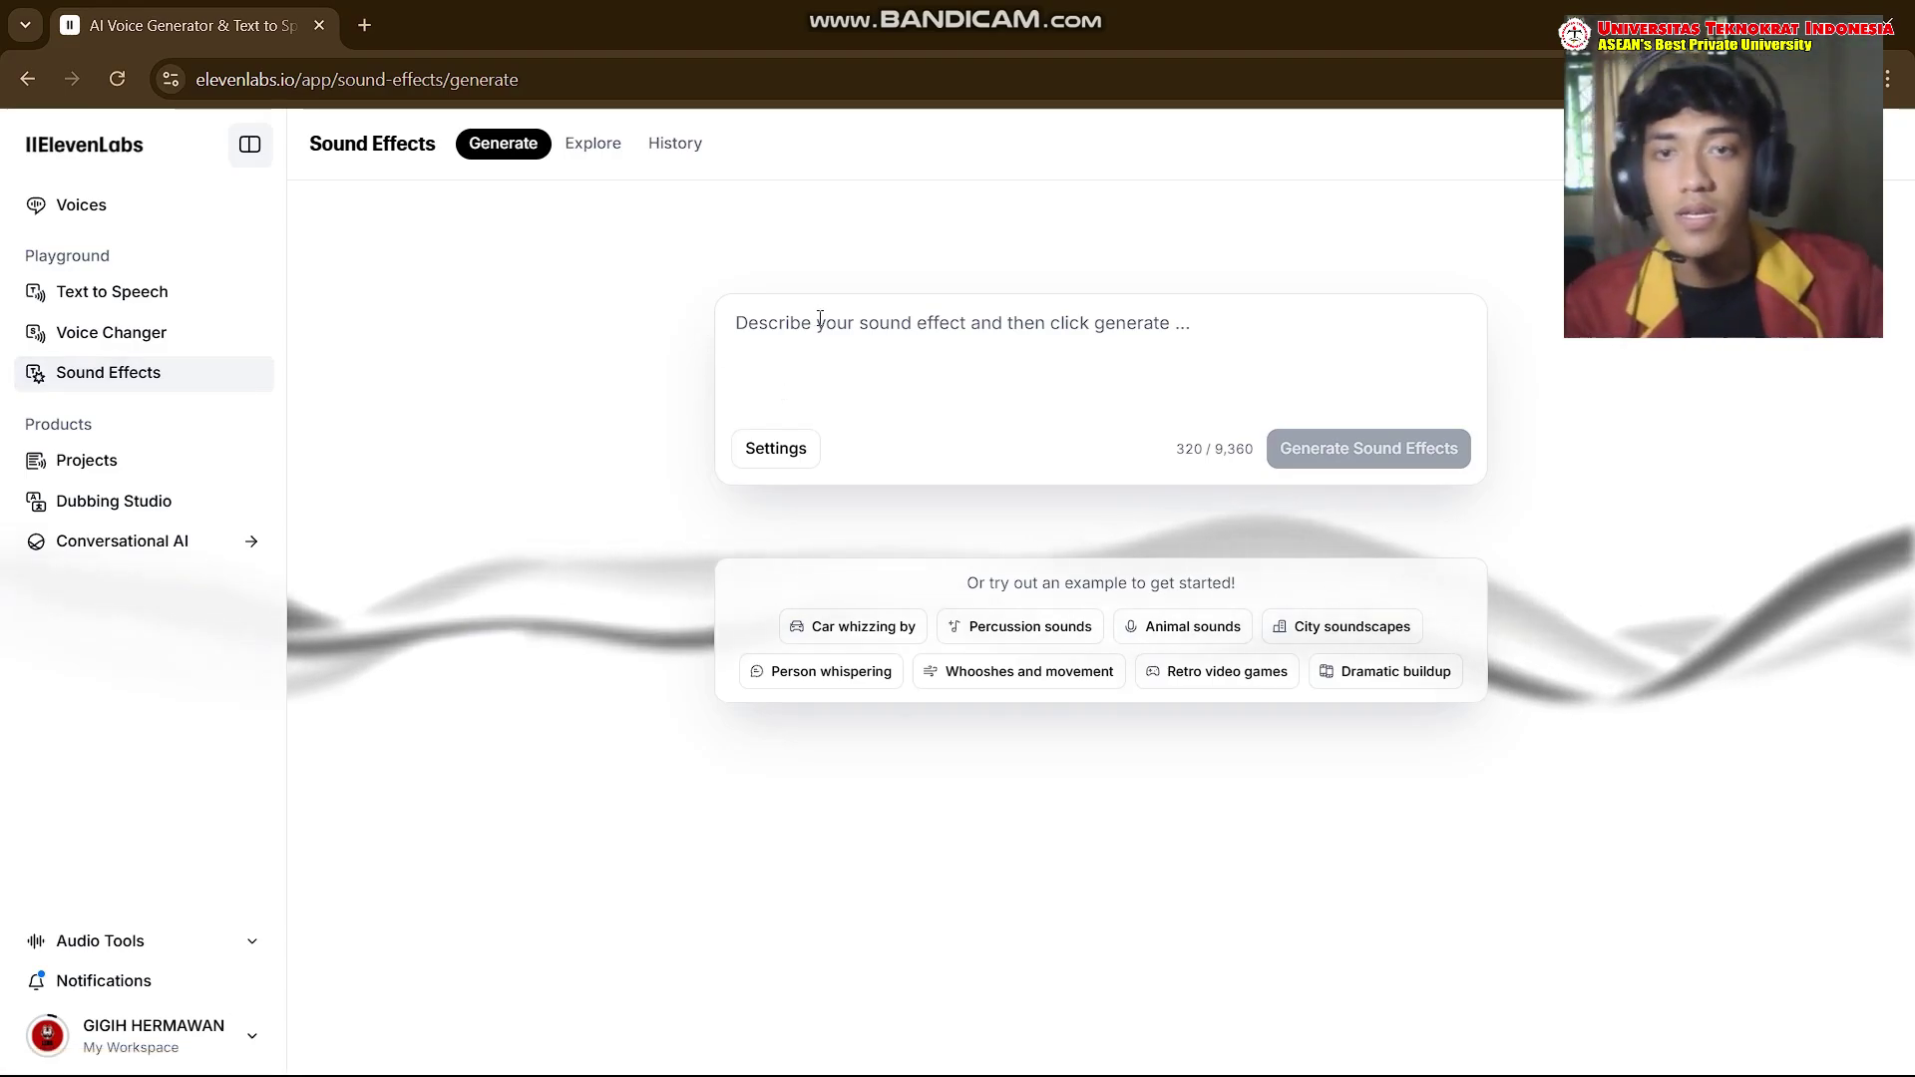
pyautogui.click(846, 346)
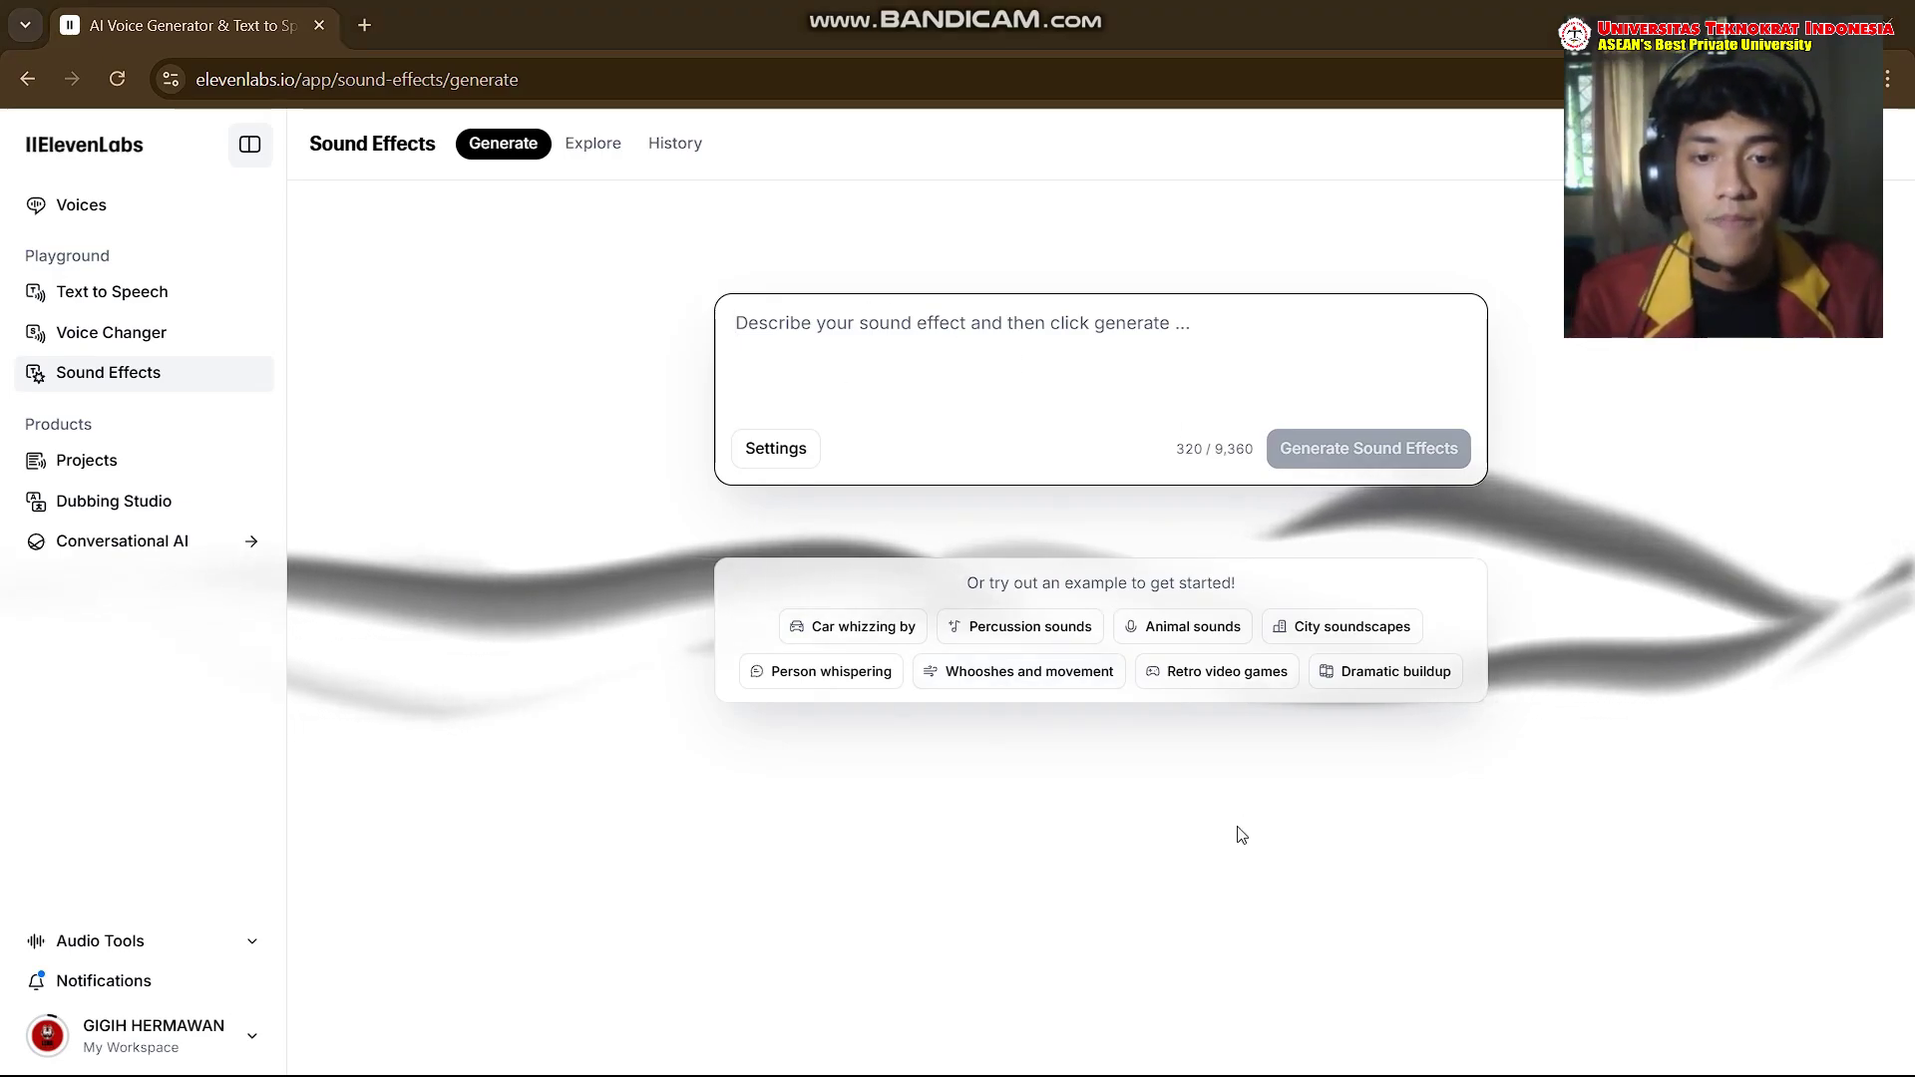
# Step: Switch to the ChatGPT conversation and copy the English explosion sound effect prompt without its quotation marks
pyautogui.press('super')
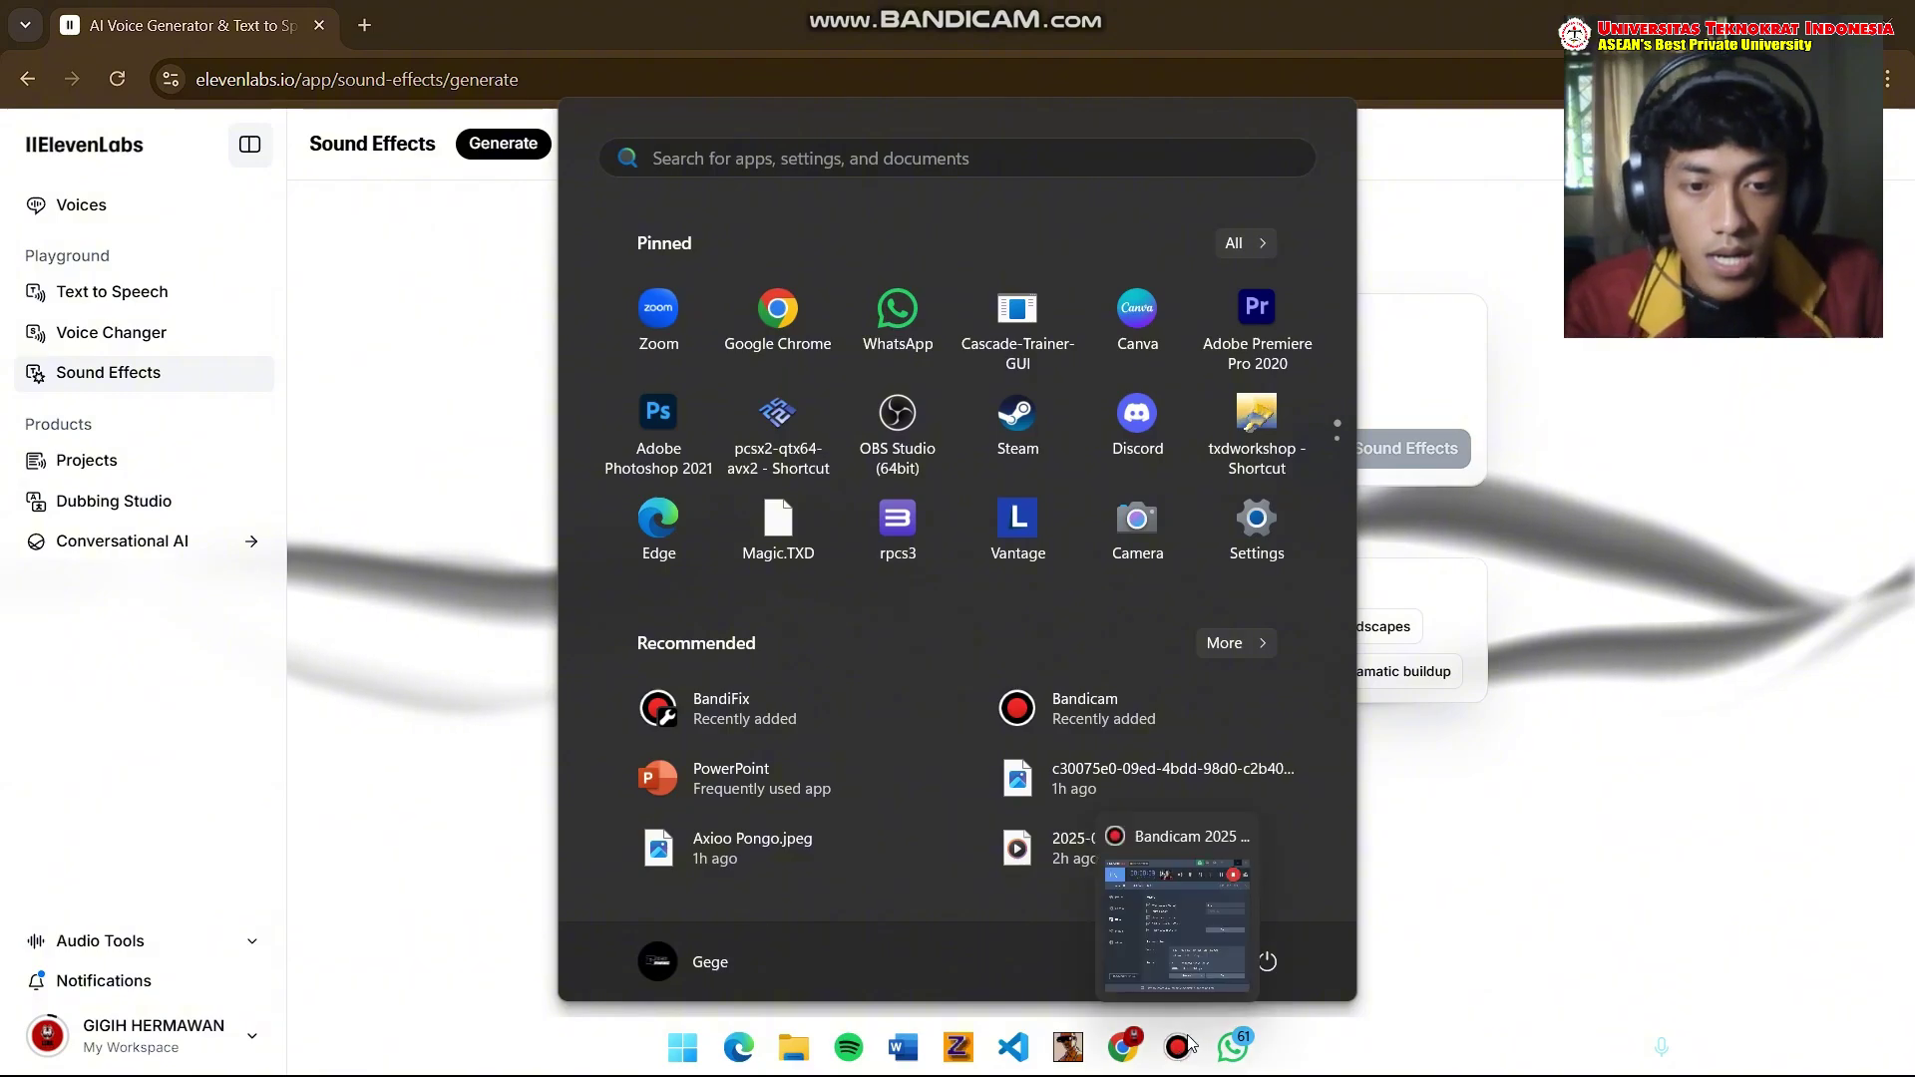
pyautogui.moveTo(1123, 1048)
pyautogui.click(1065, 944)
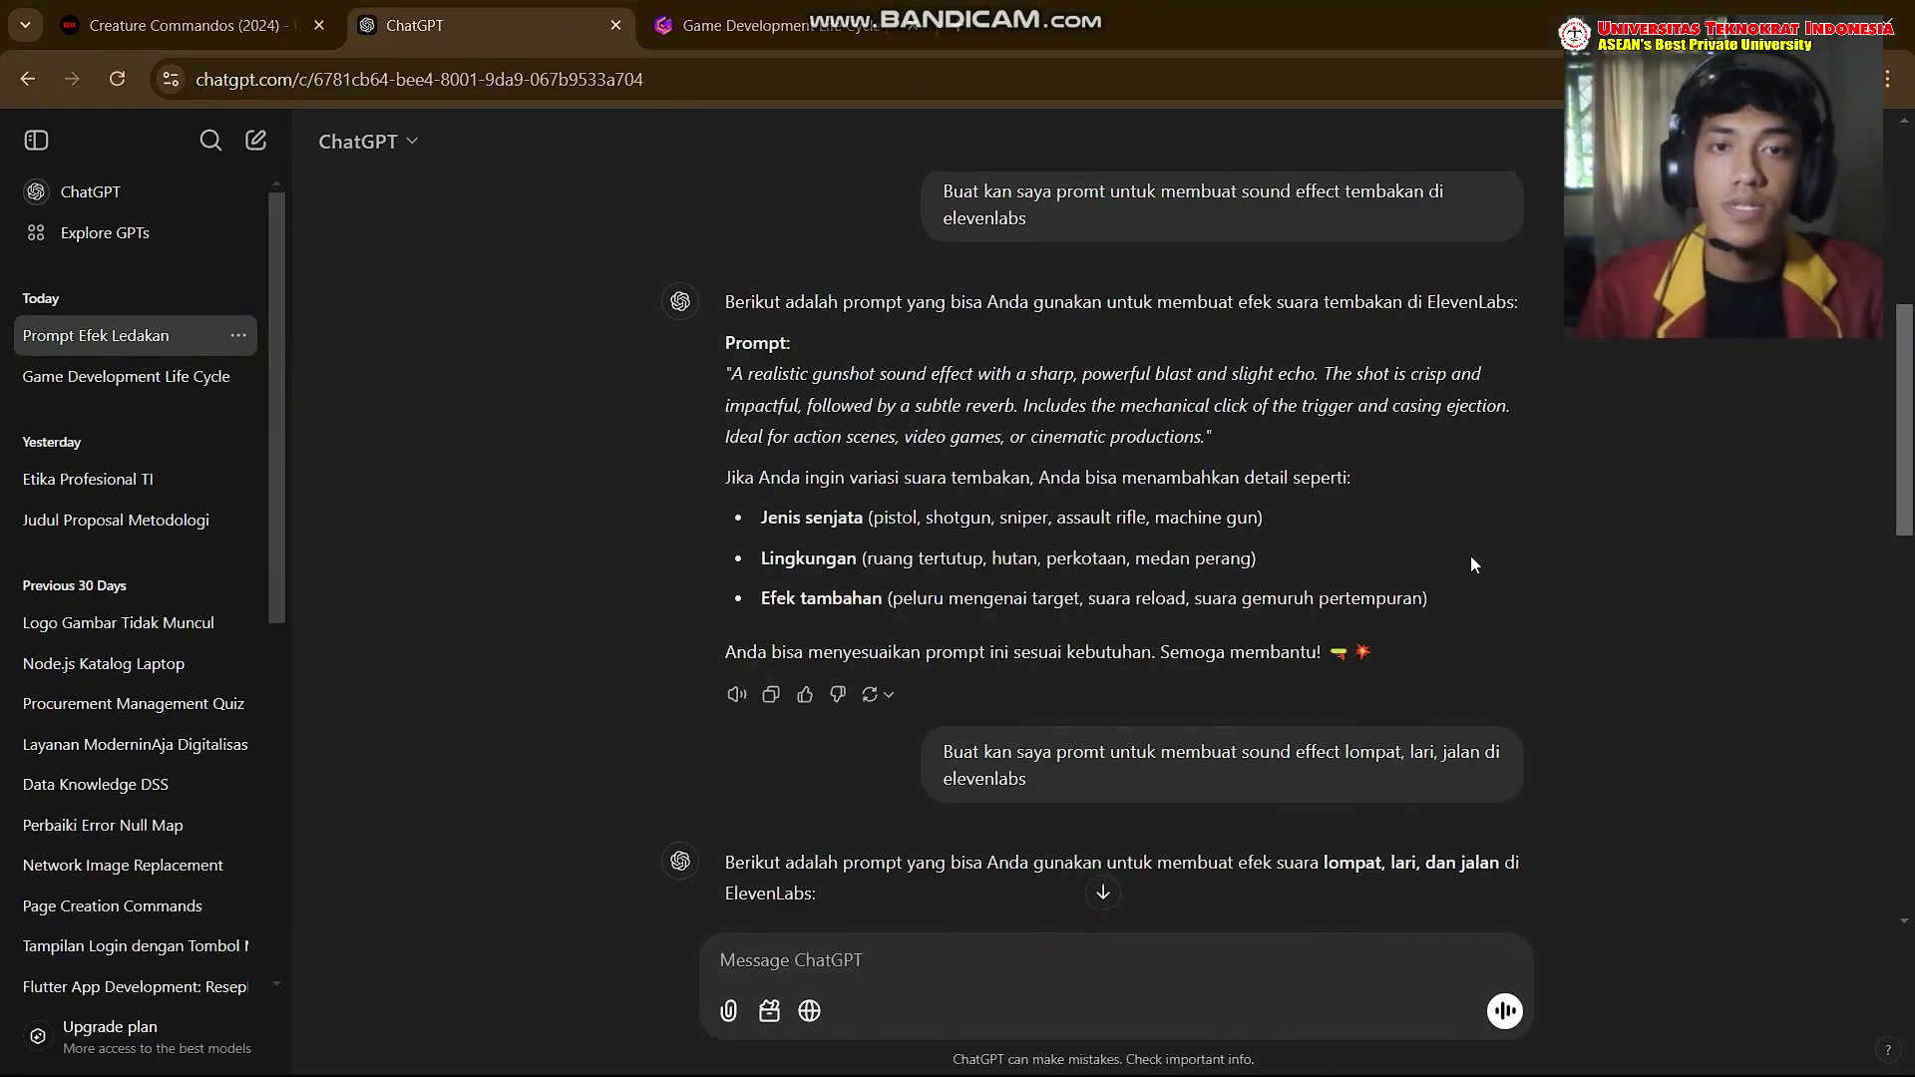
pyautogui.scroll(5, 1471, 557)
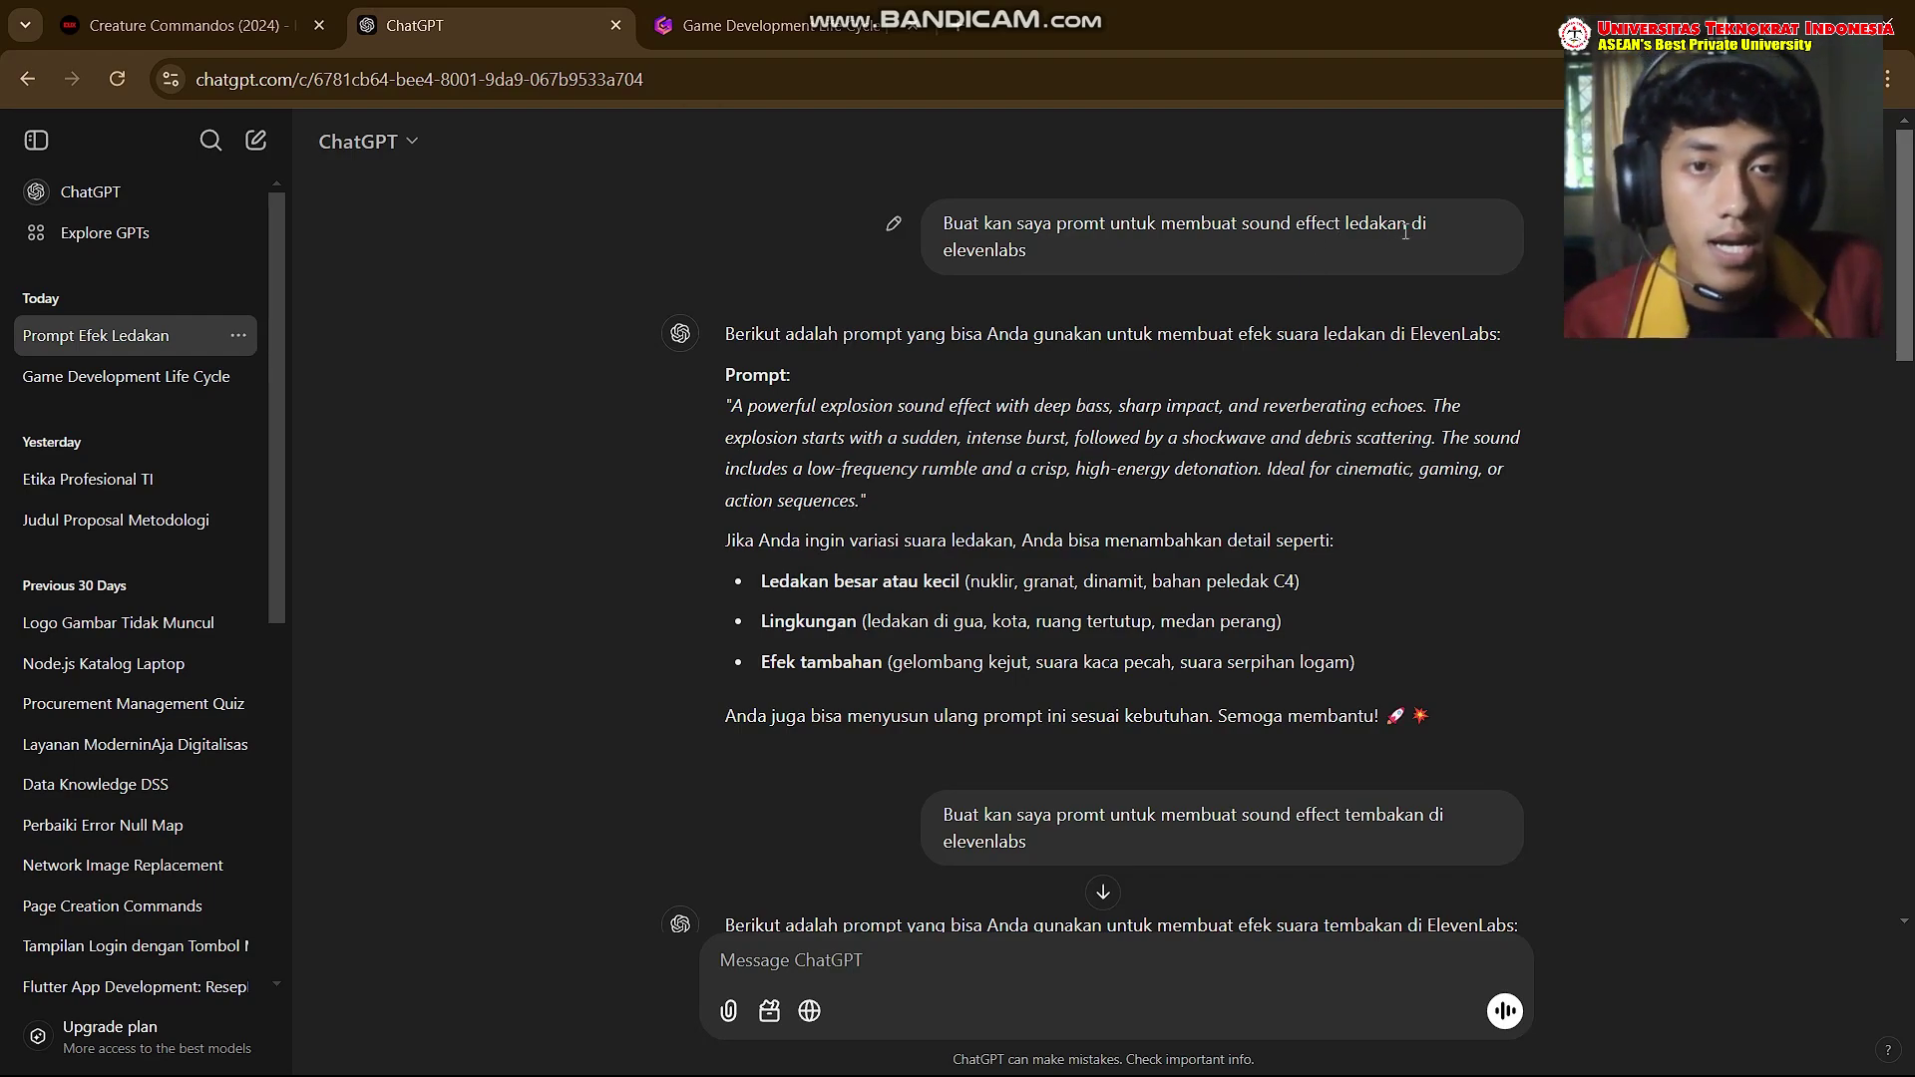
pyautogui.scroll(-3, 915, 443)
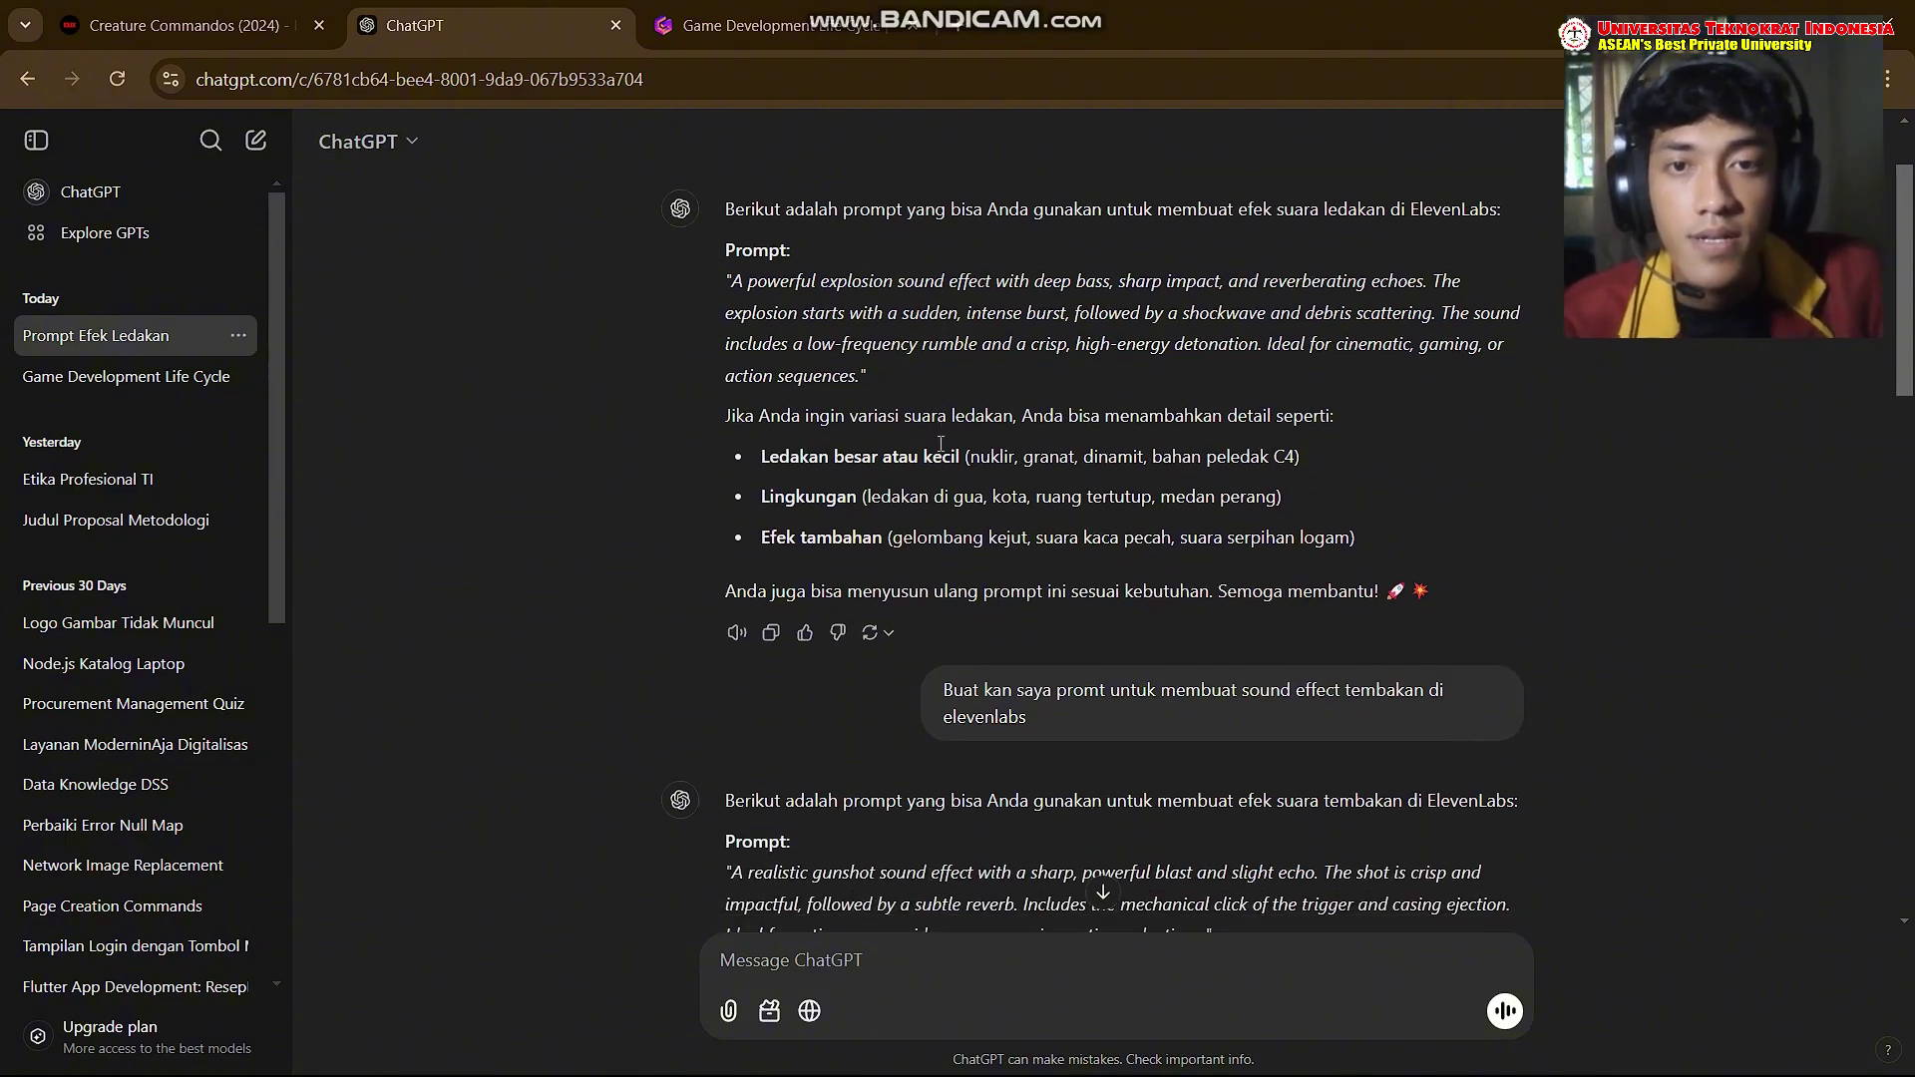
pyautogui.scroll(3, 985, 519)
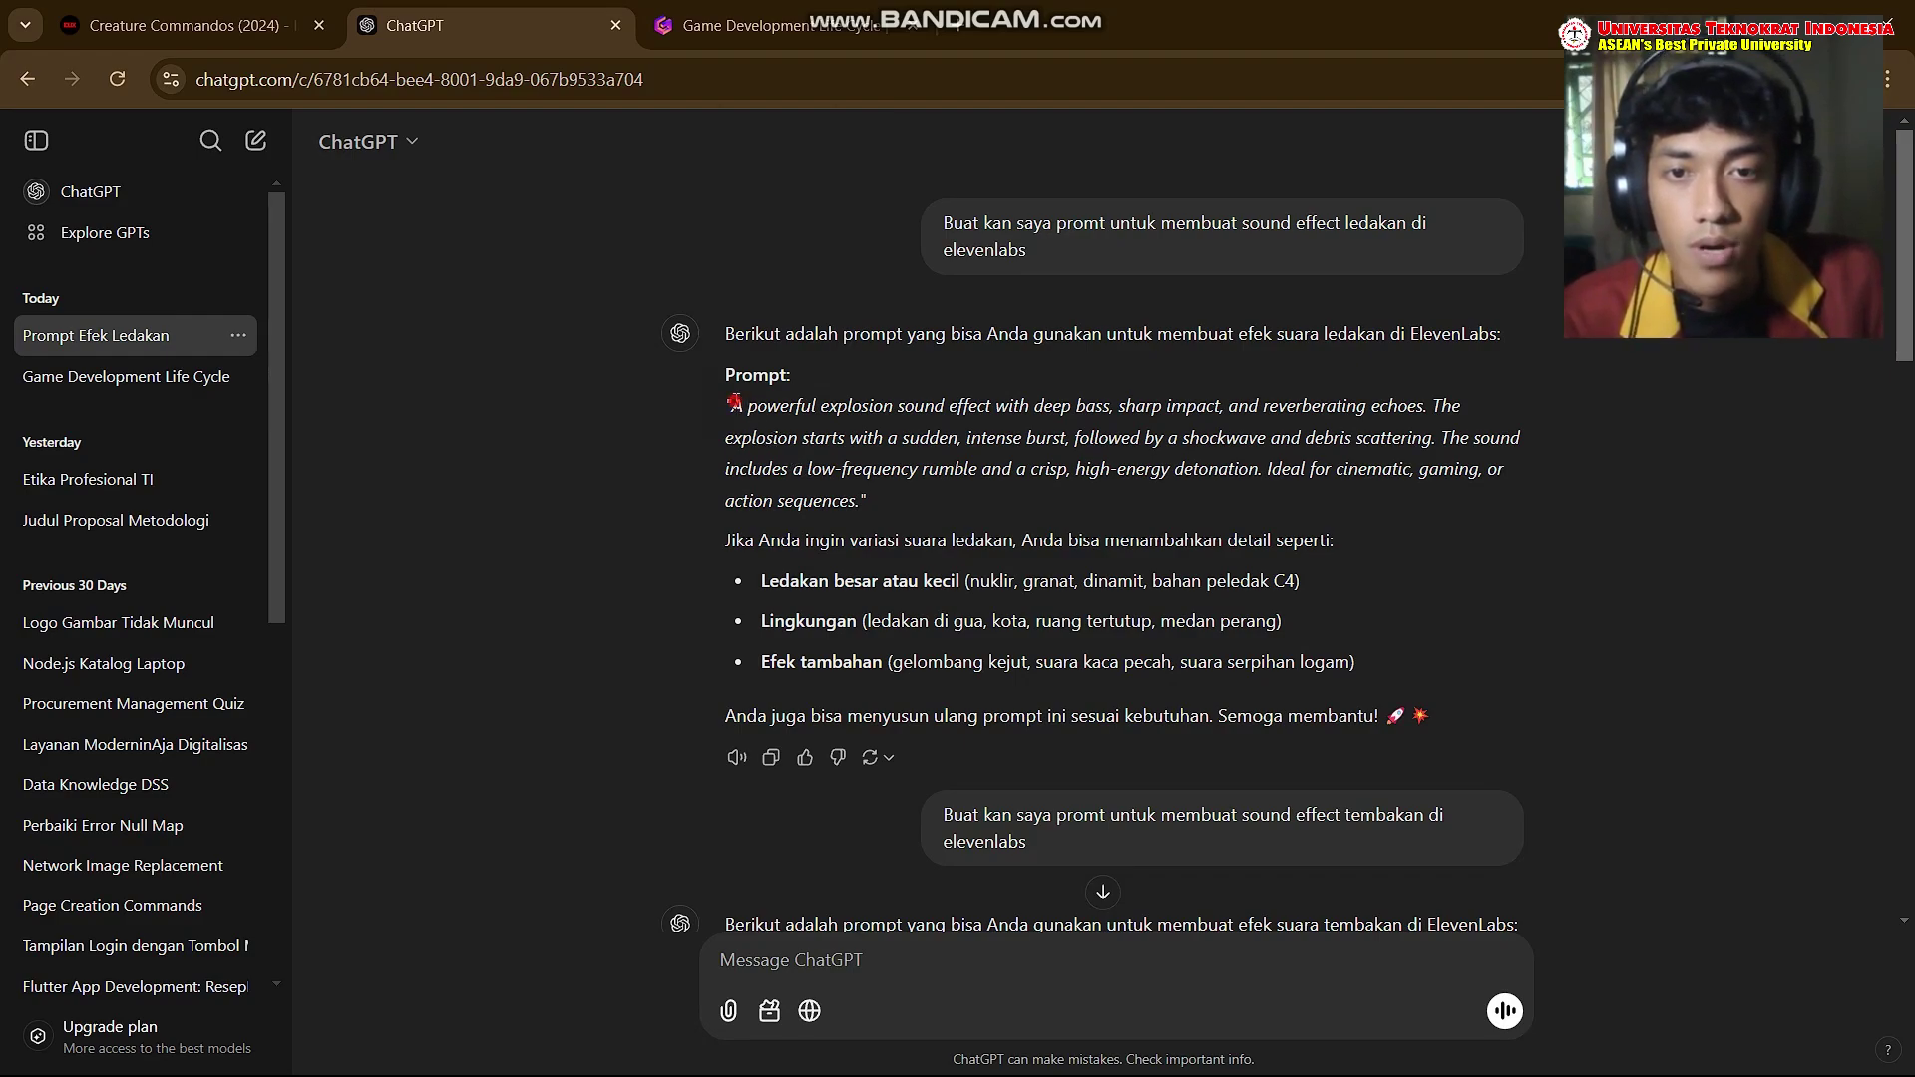
pyautogui.moveTo(732, 405); pyautogui.dragTo(855, 489)
pyautogui.hotkey('ctrl', 'c')
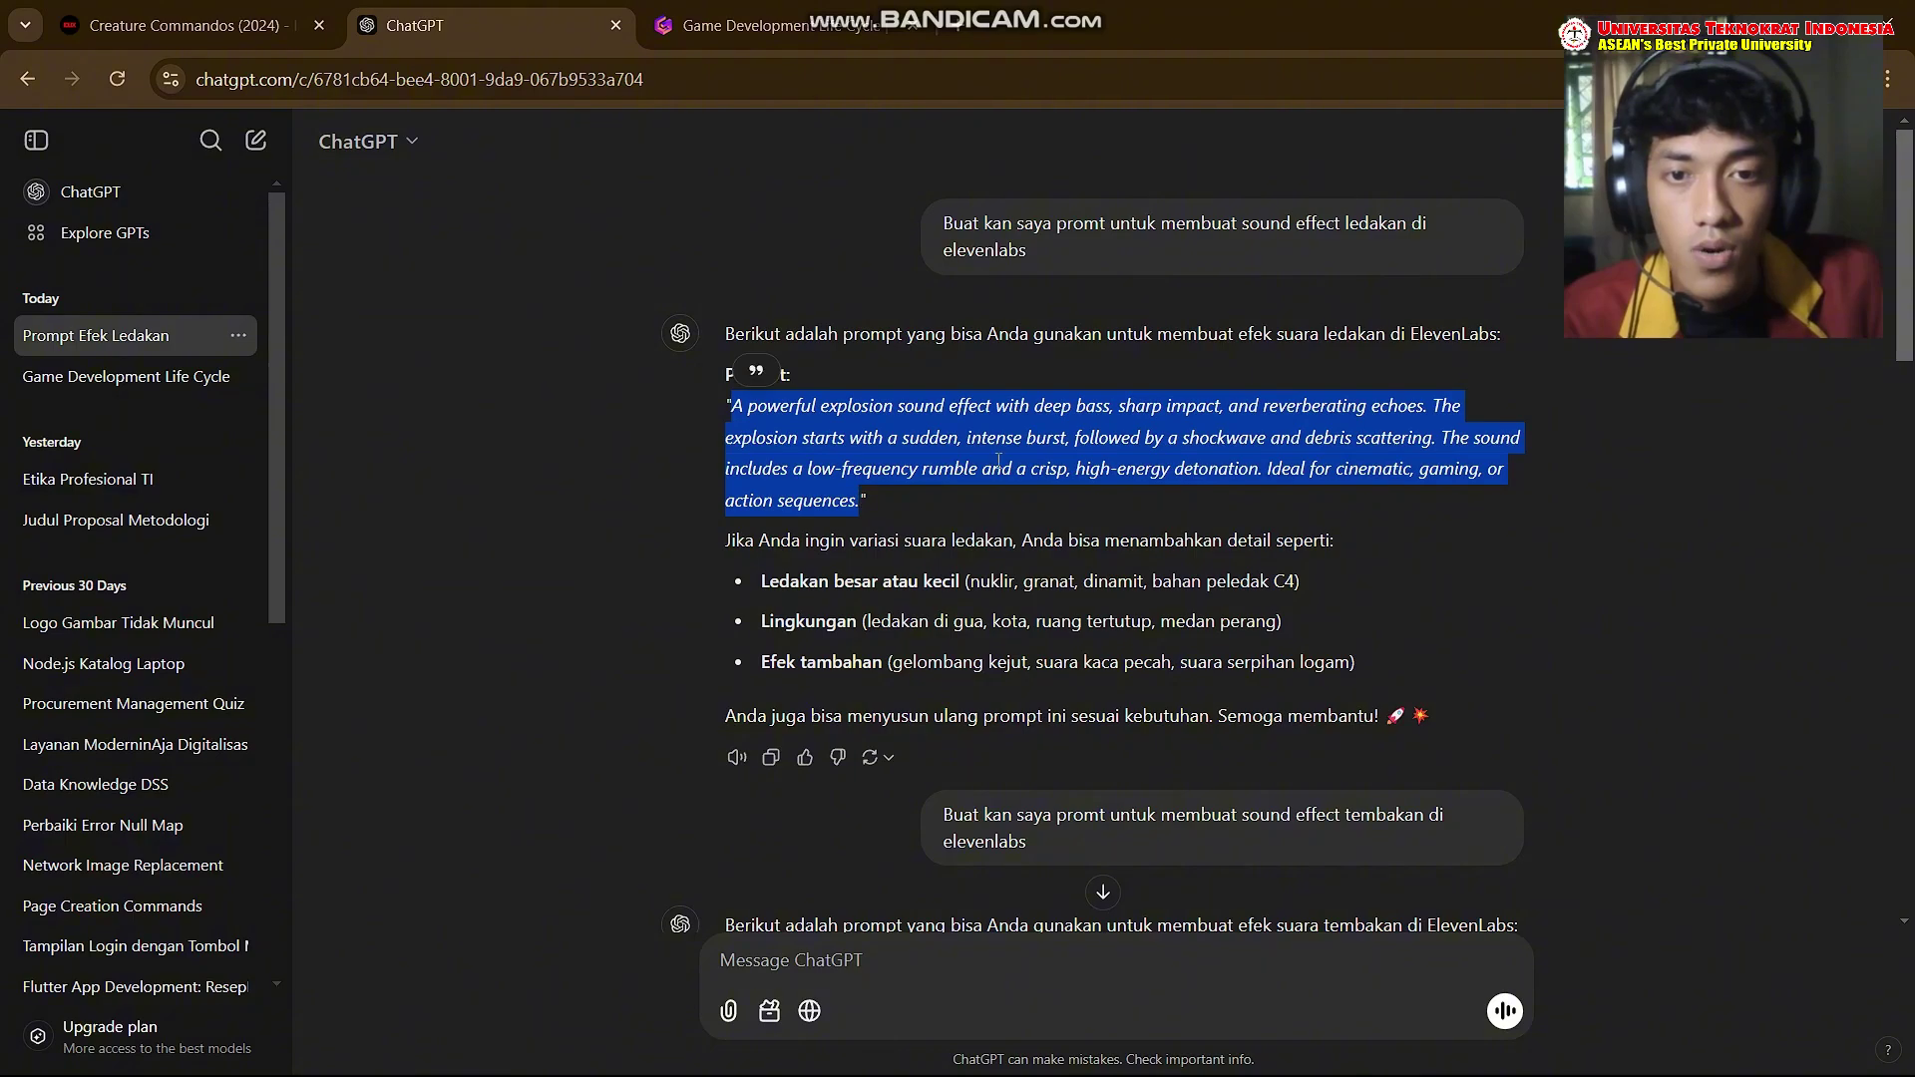
pyautogui.rightClick(976, 451)
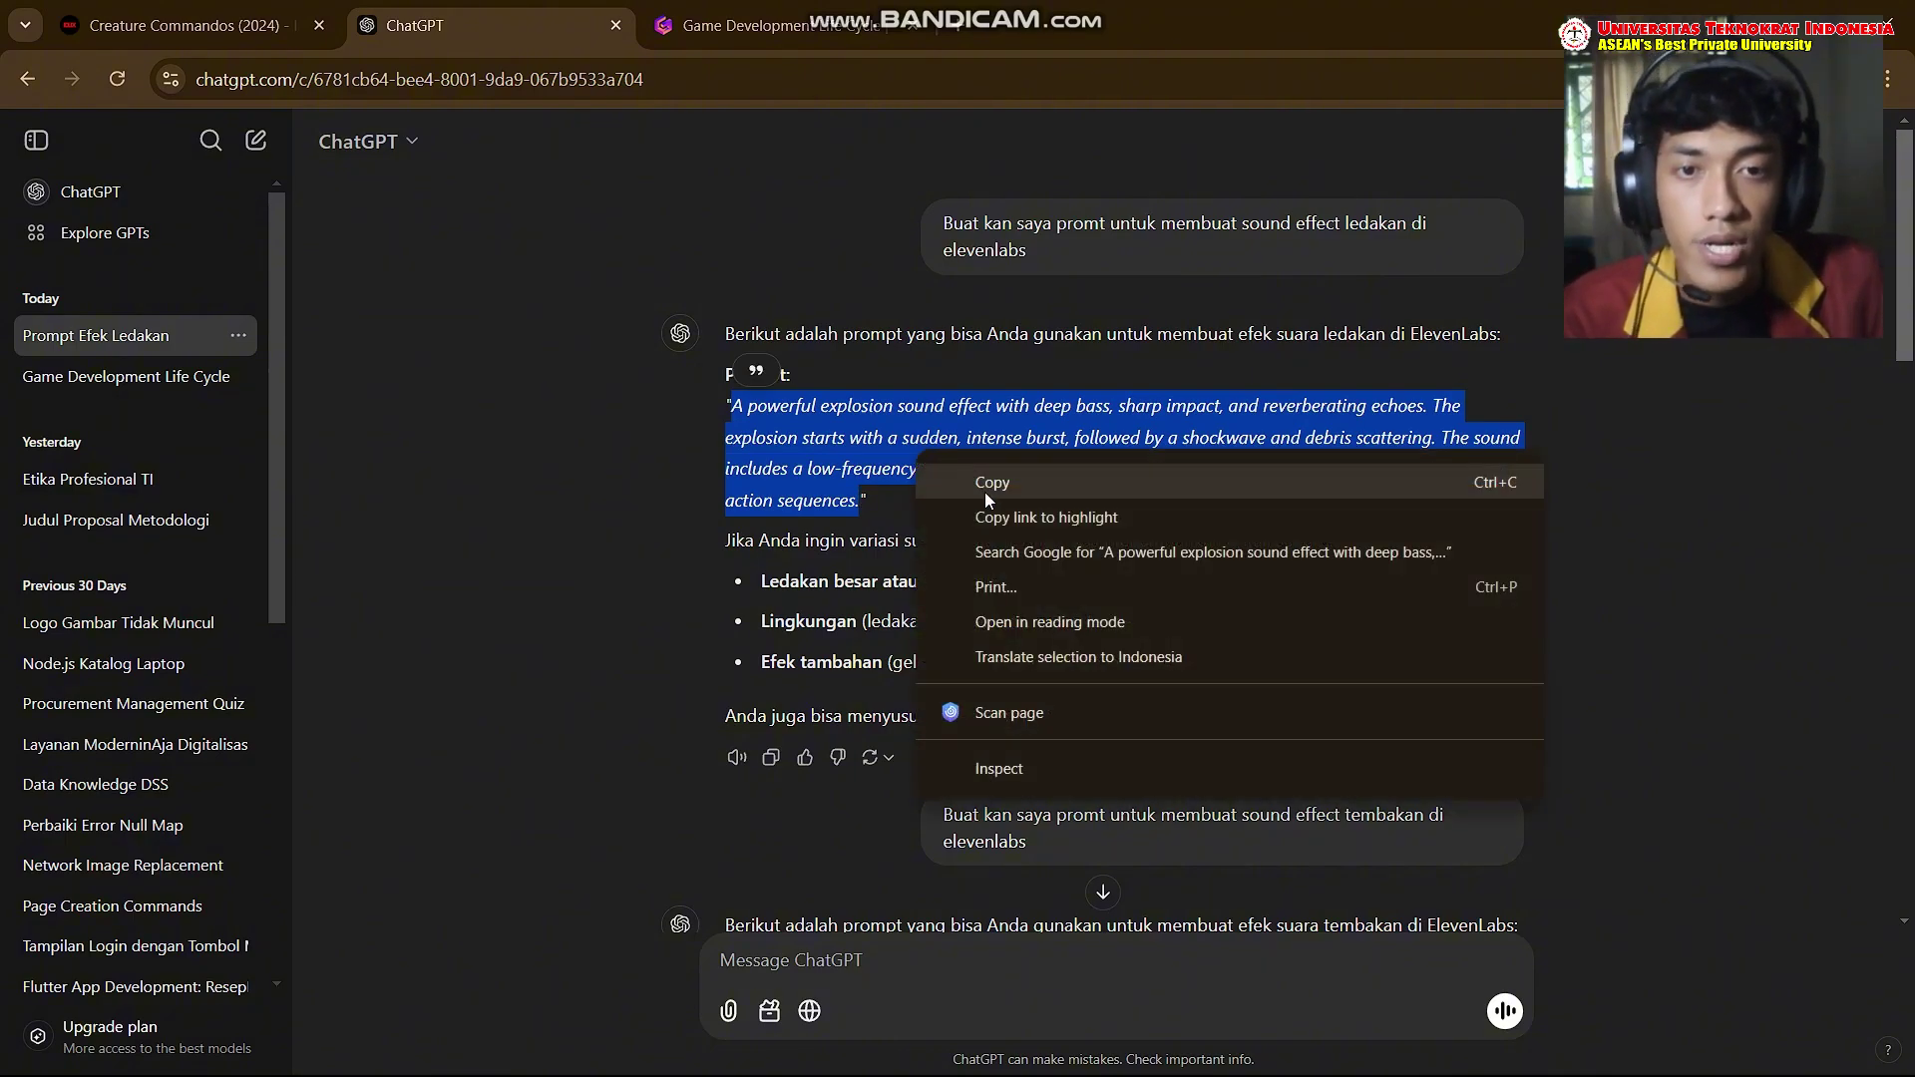
pyautogui.click(986, 489)
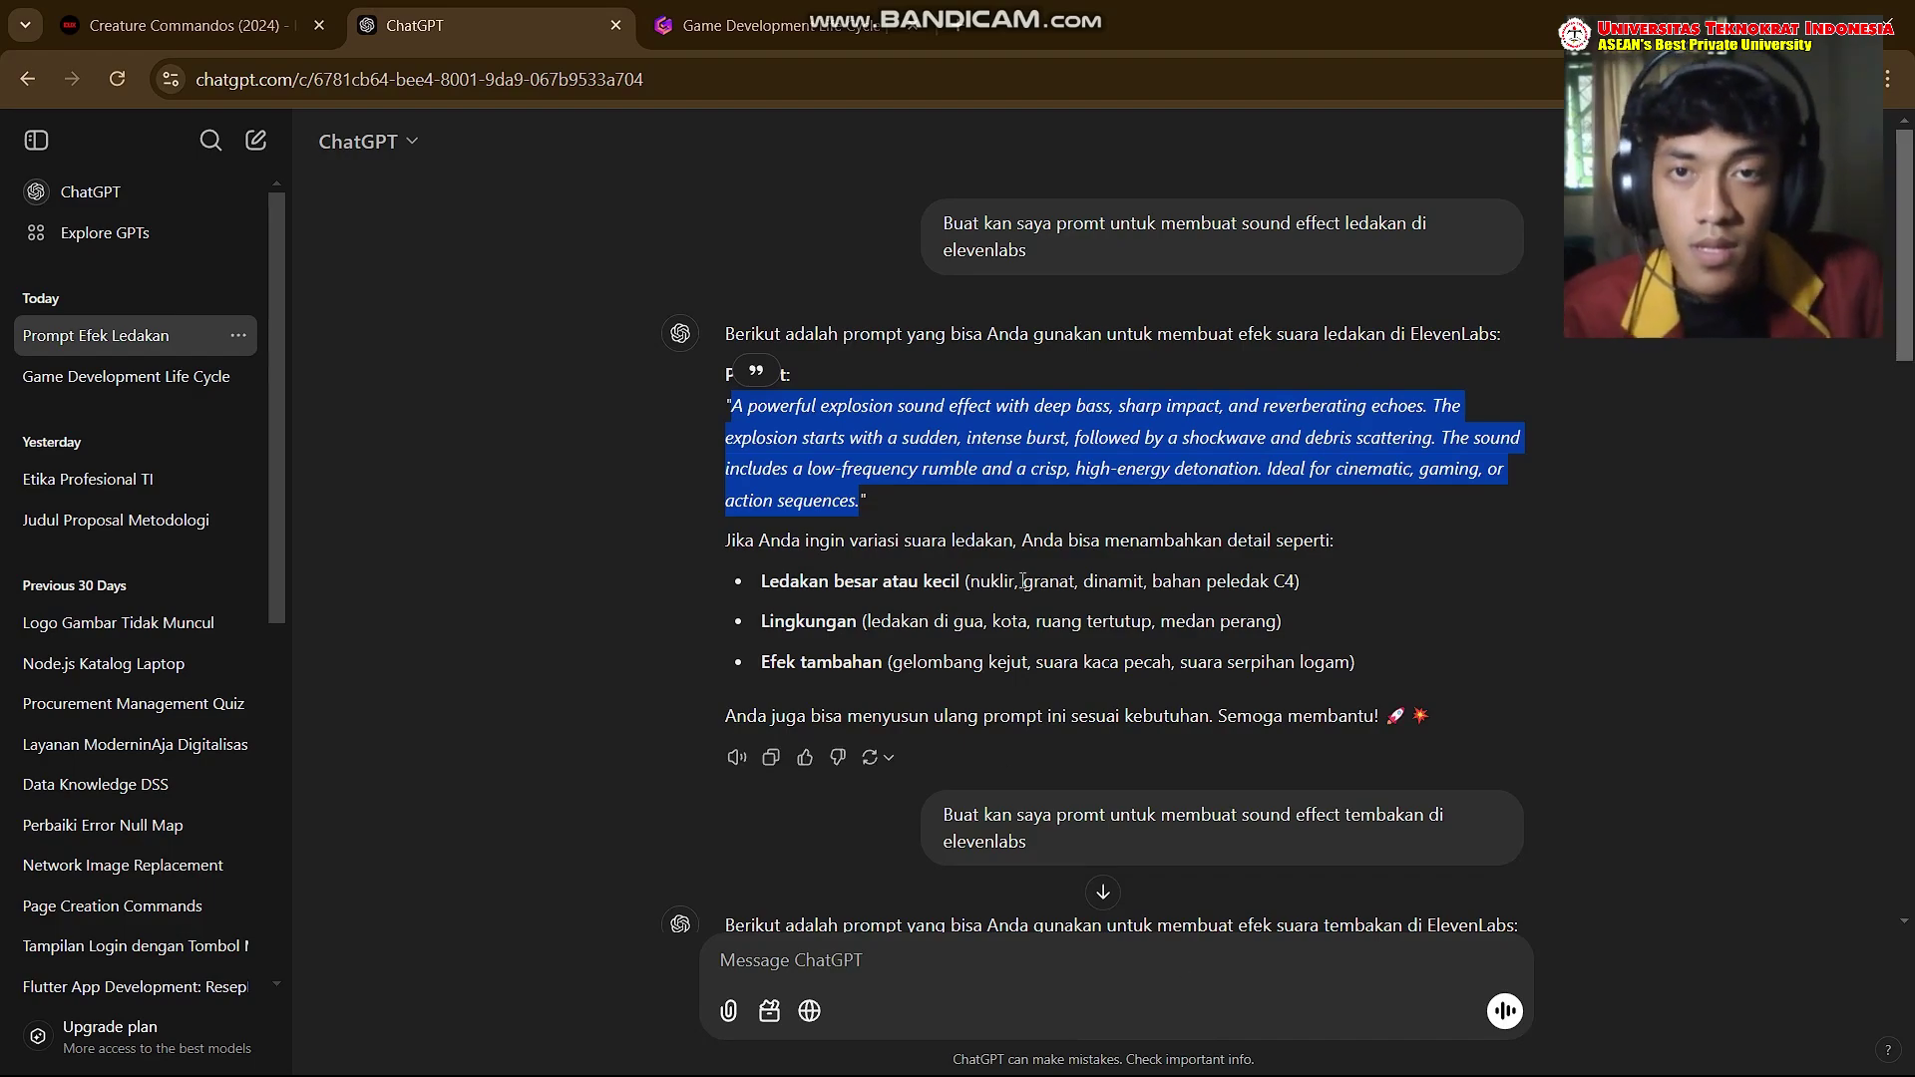
# Step: Switch back to ElevenLabs, paste the explosion prompt as the sound effect description and generate the sound effects
pyautogui.press('super')
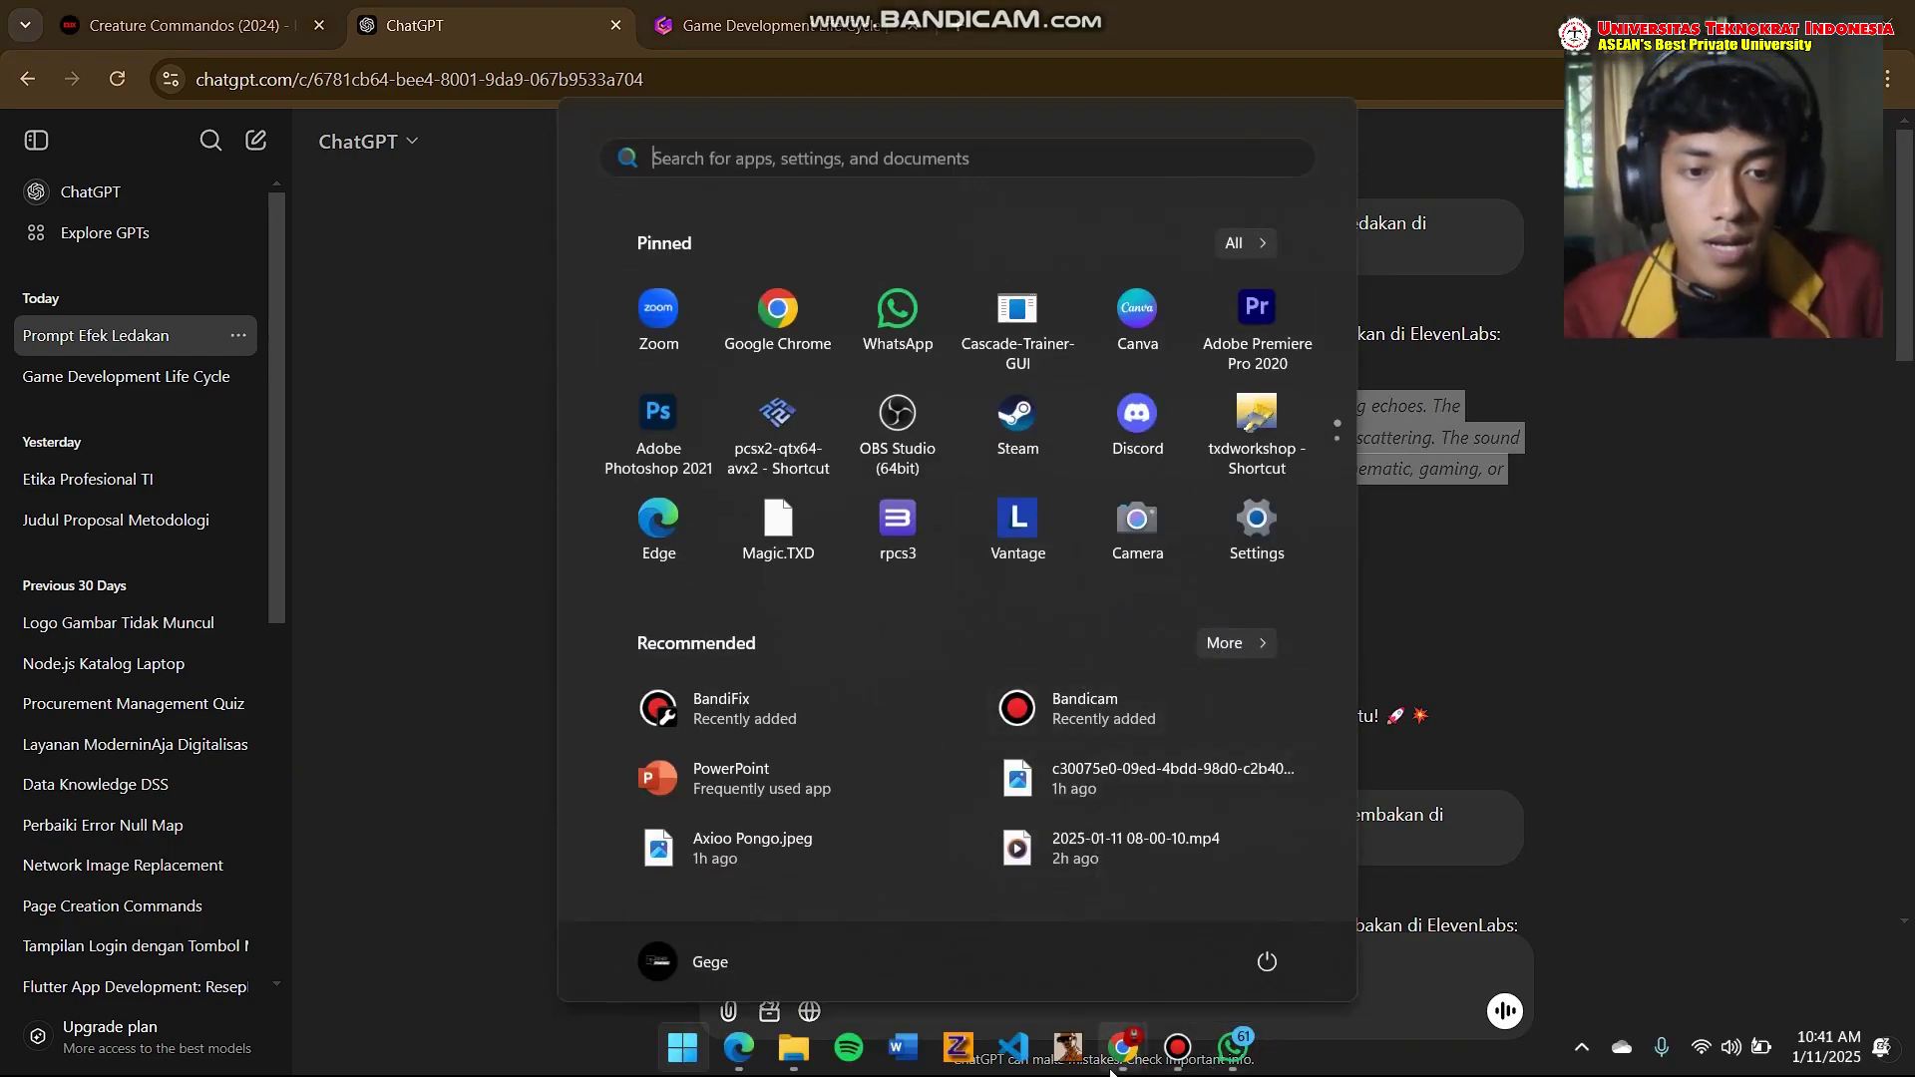
pyautogui.moveTo(1123, 1047)
pyautogui.click(1201, 901)
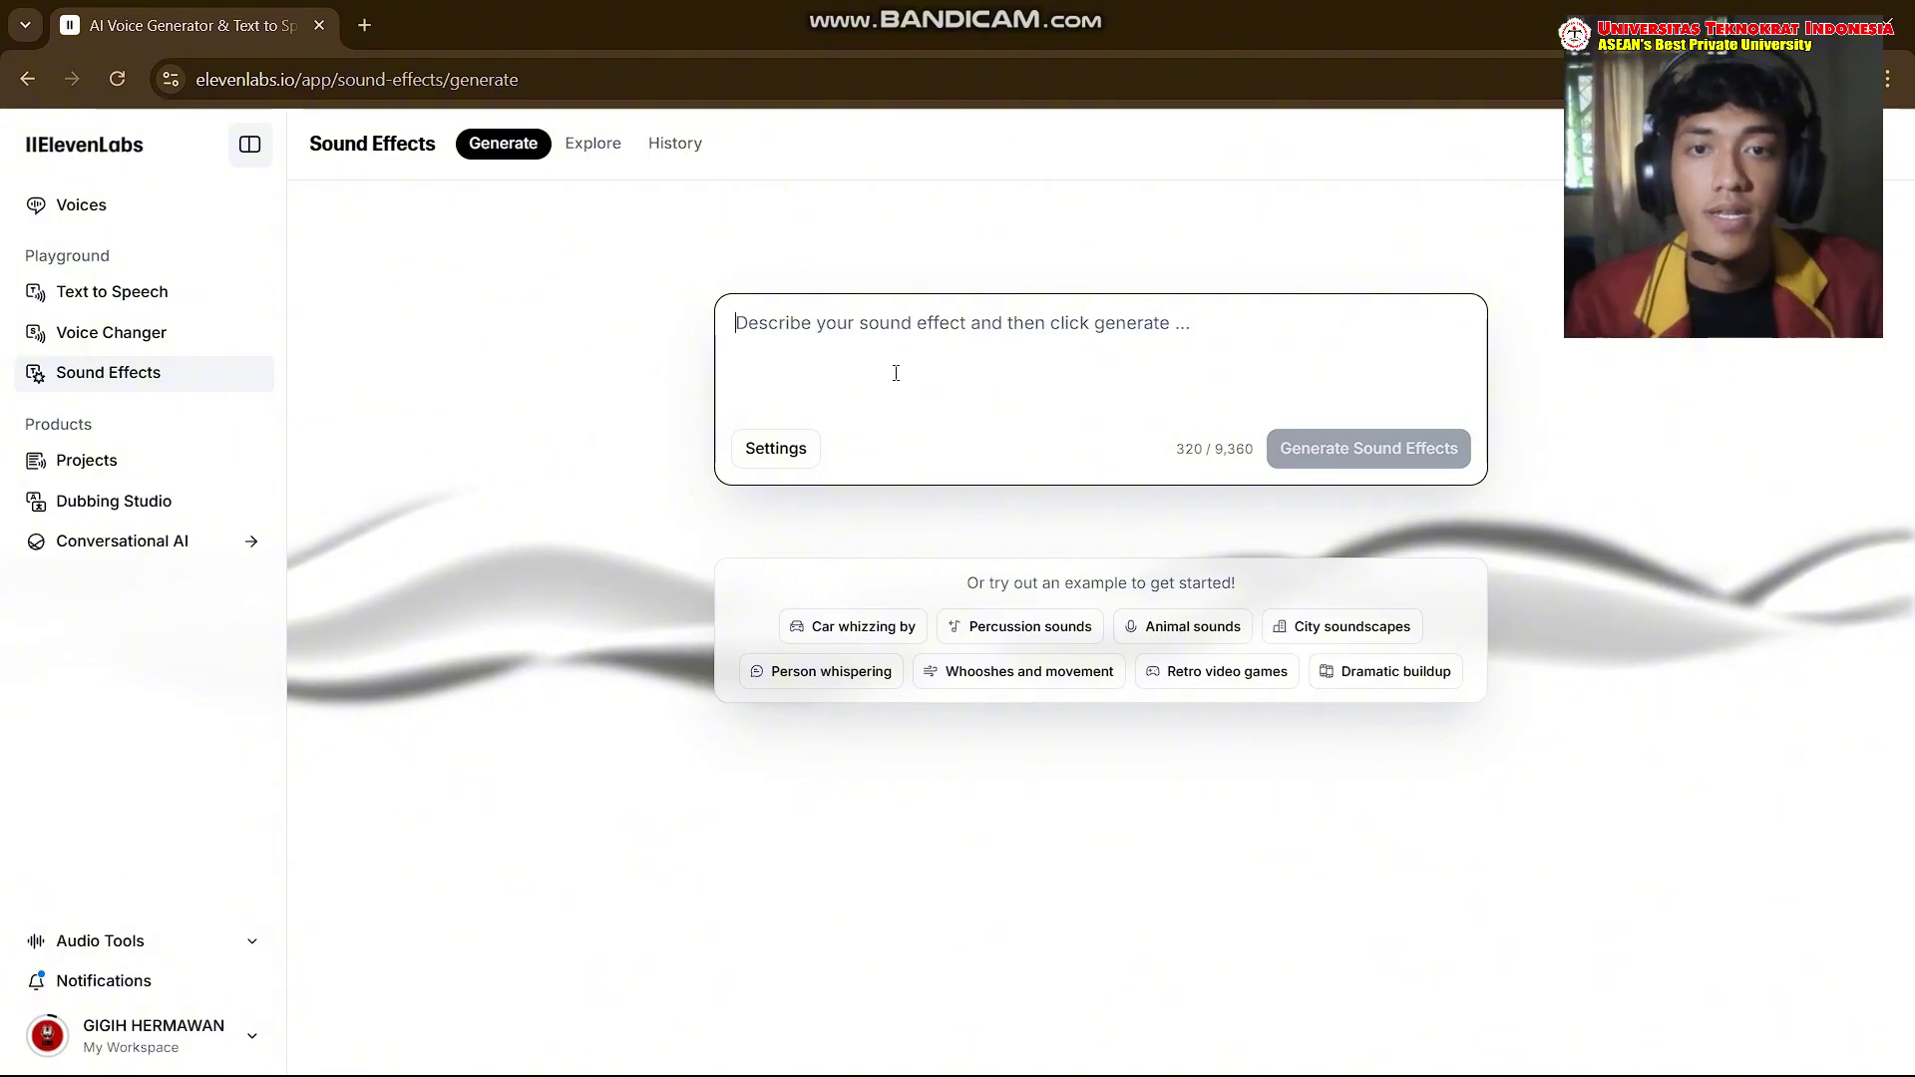
pyautogui.click(788, 342)
pyautogui.rightClick(788, 342)
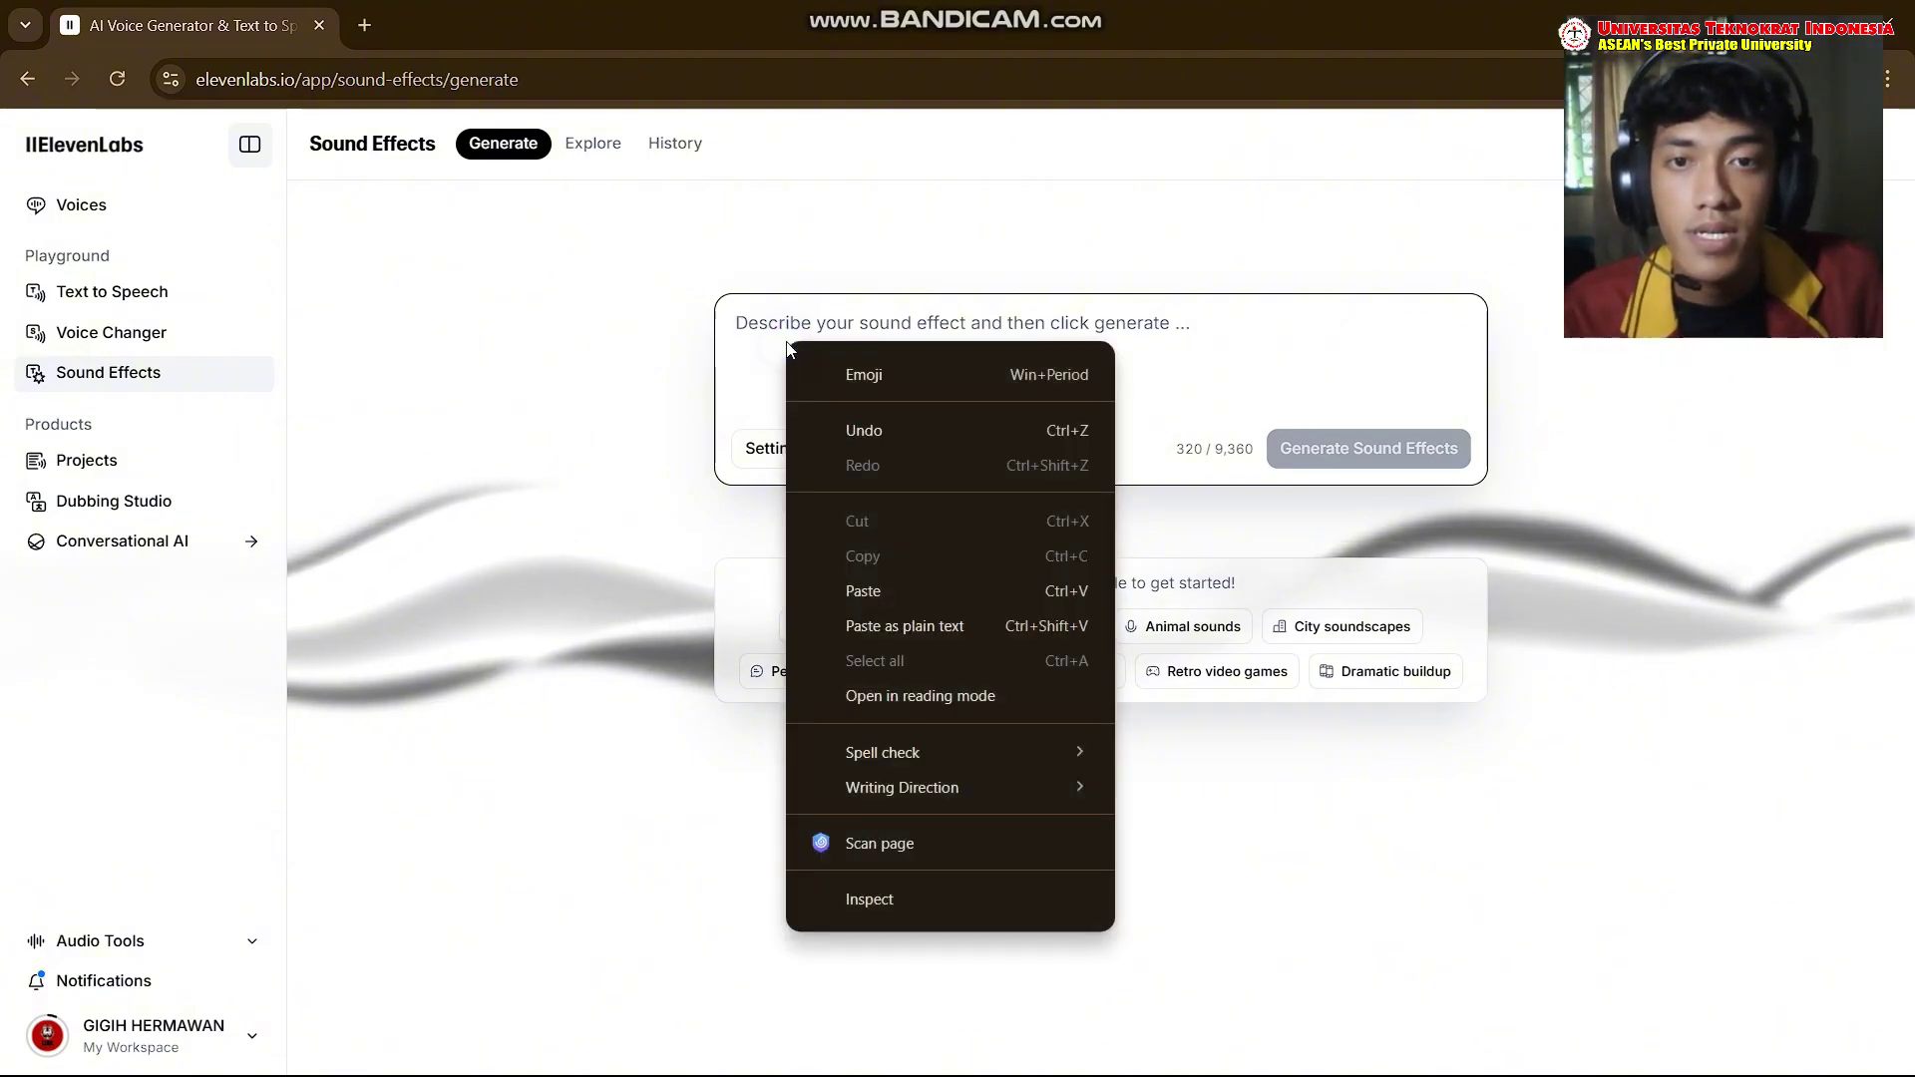
pyautogui.click(931, 592)
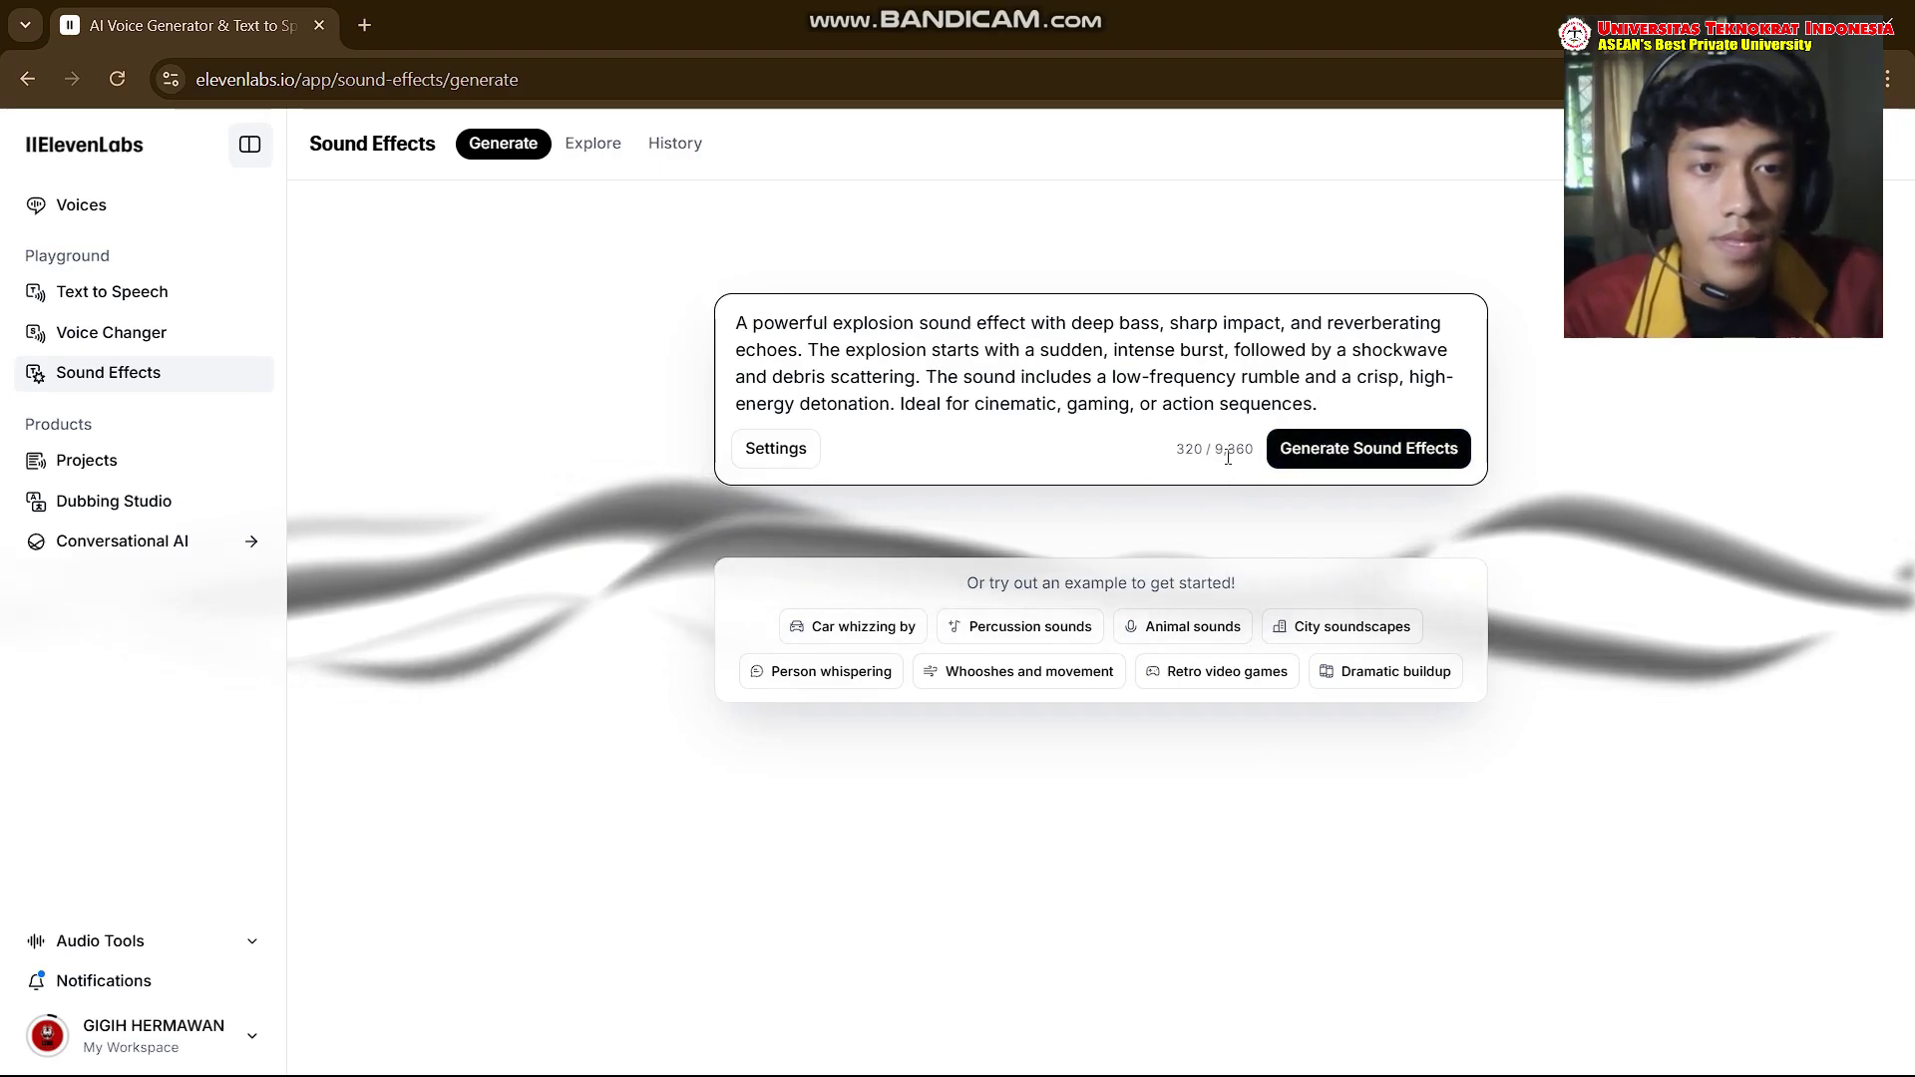
pyautogui.click(1395, 459)
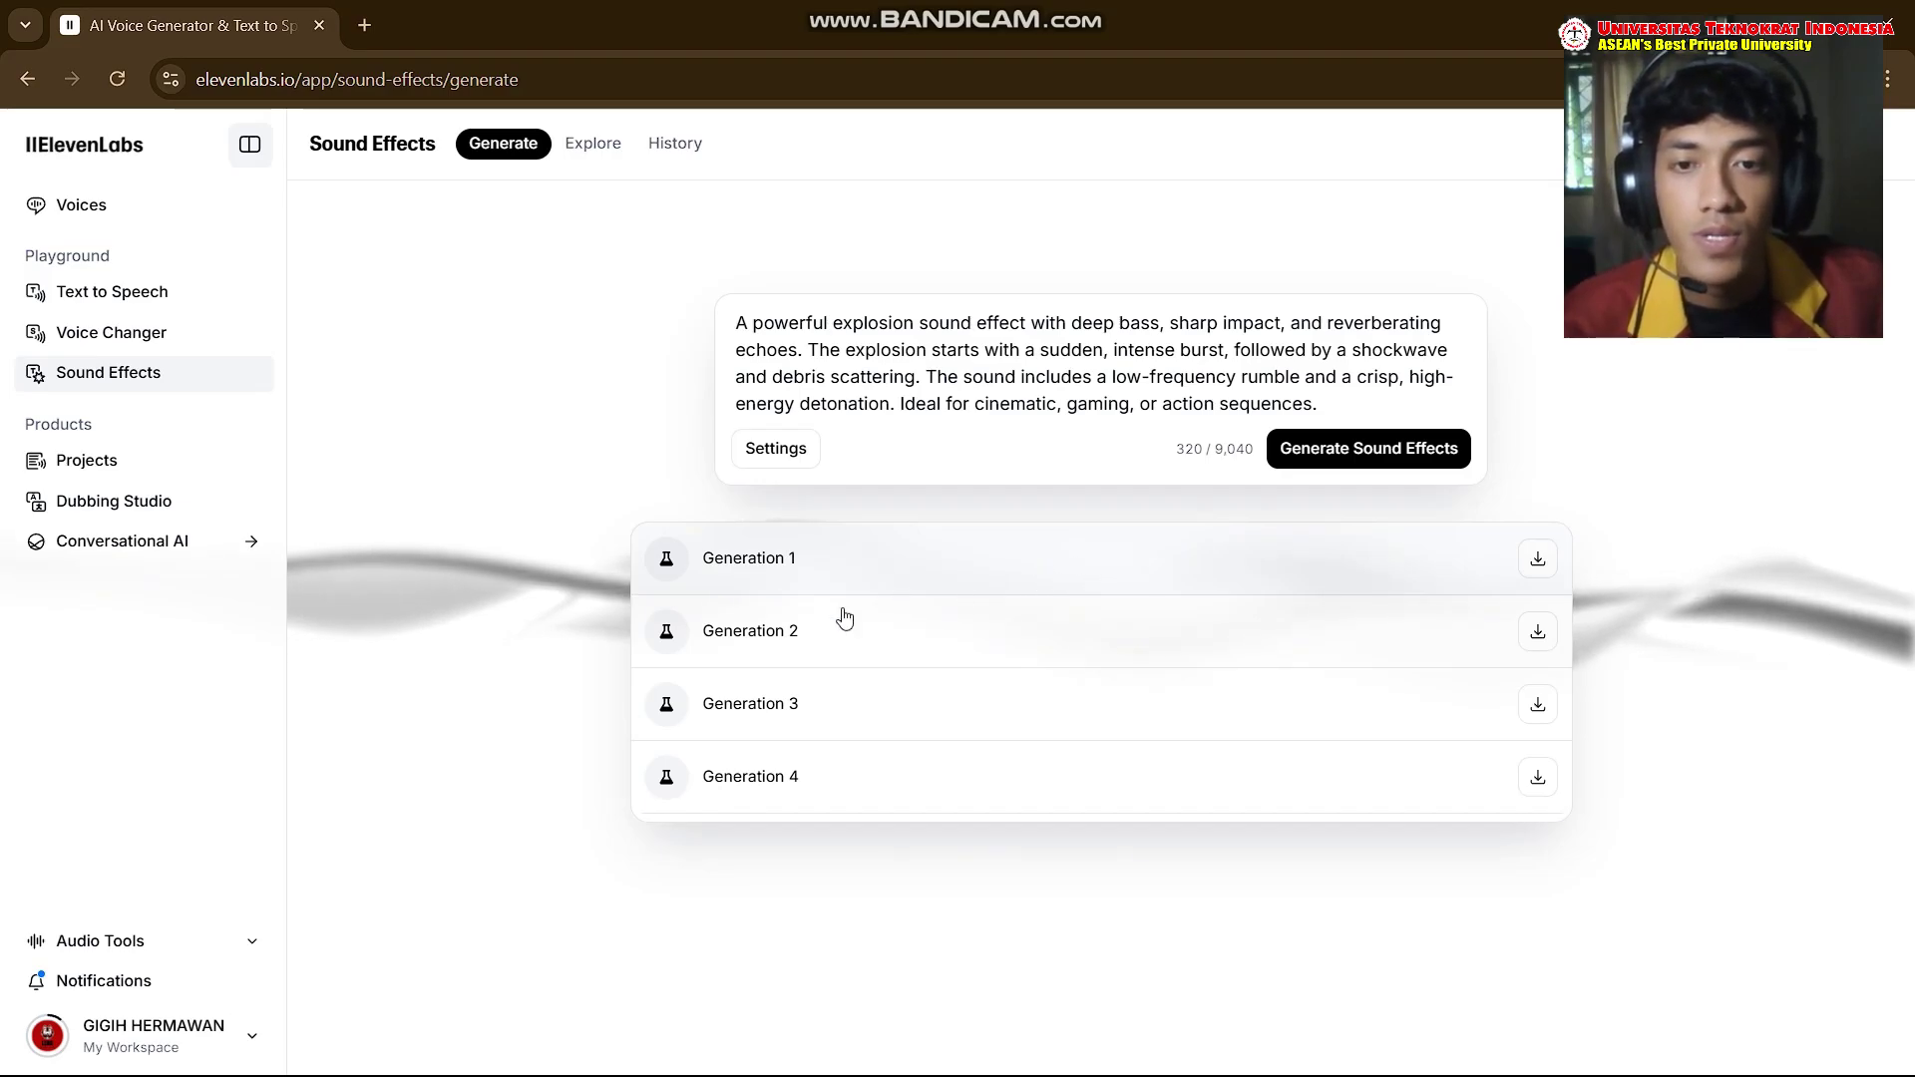
# Step: Preview the explosion sounds one after another from Generation 1 to Generation 4, then stop the playback
pyautogui.click(673, 562)
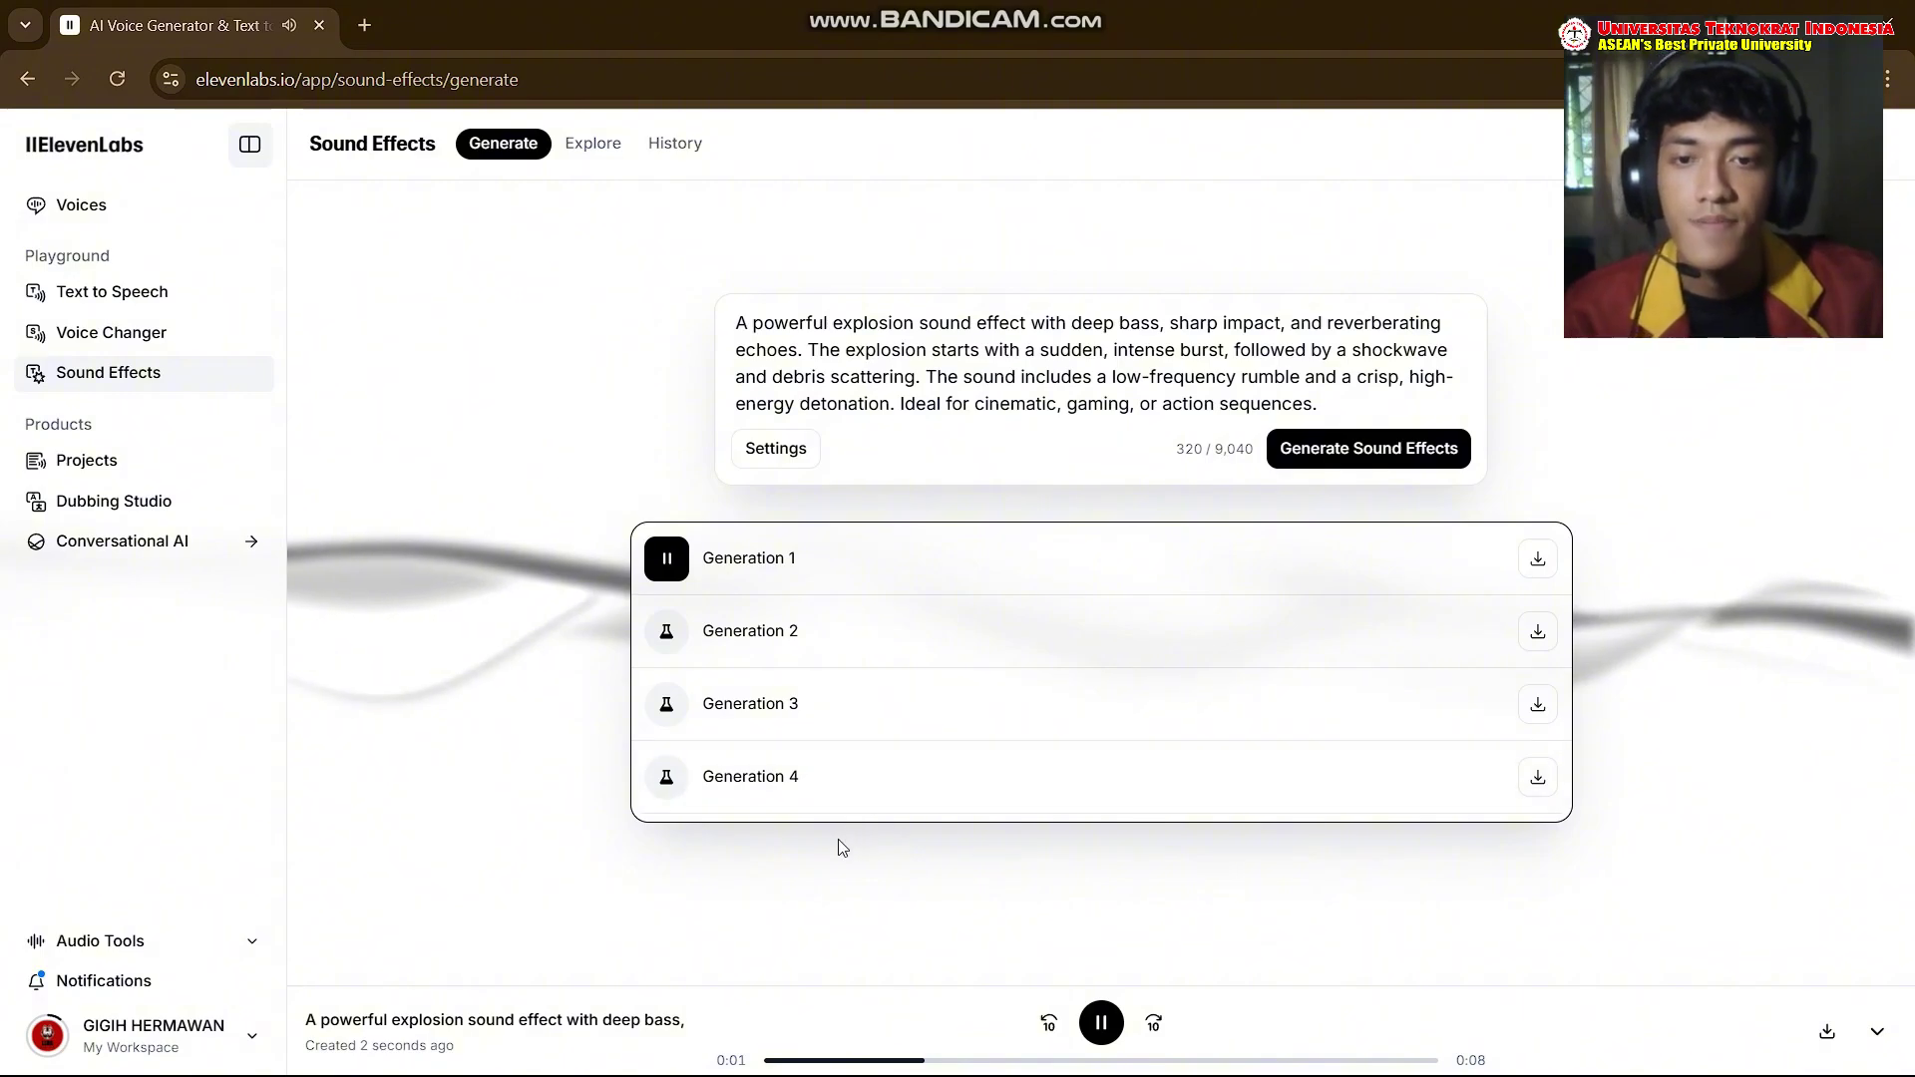
pyautogui.click(674, 579)
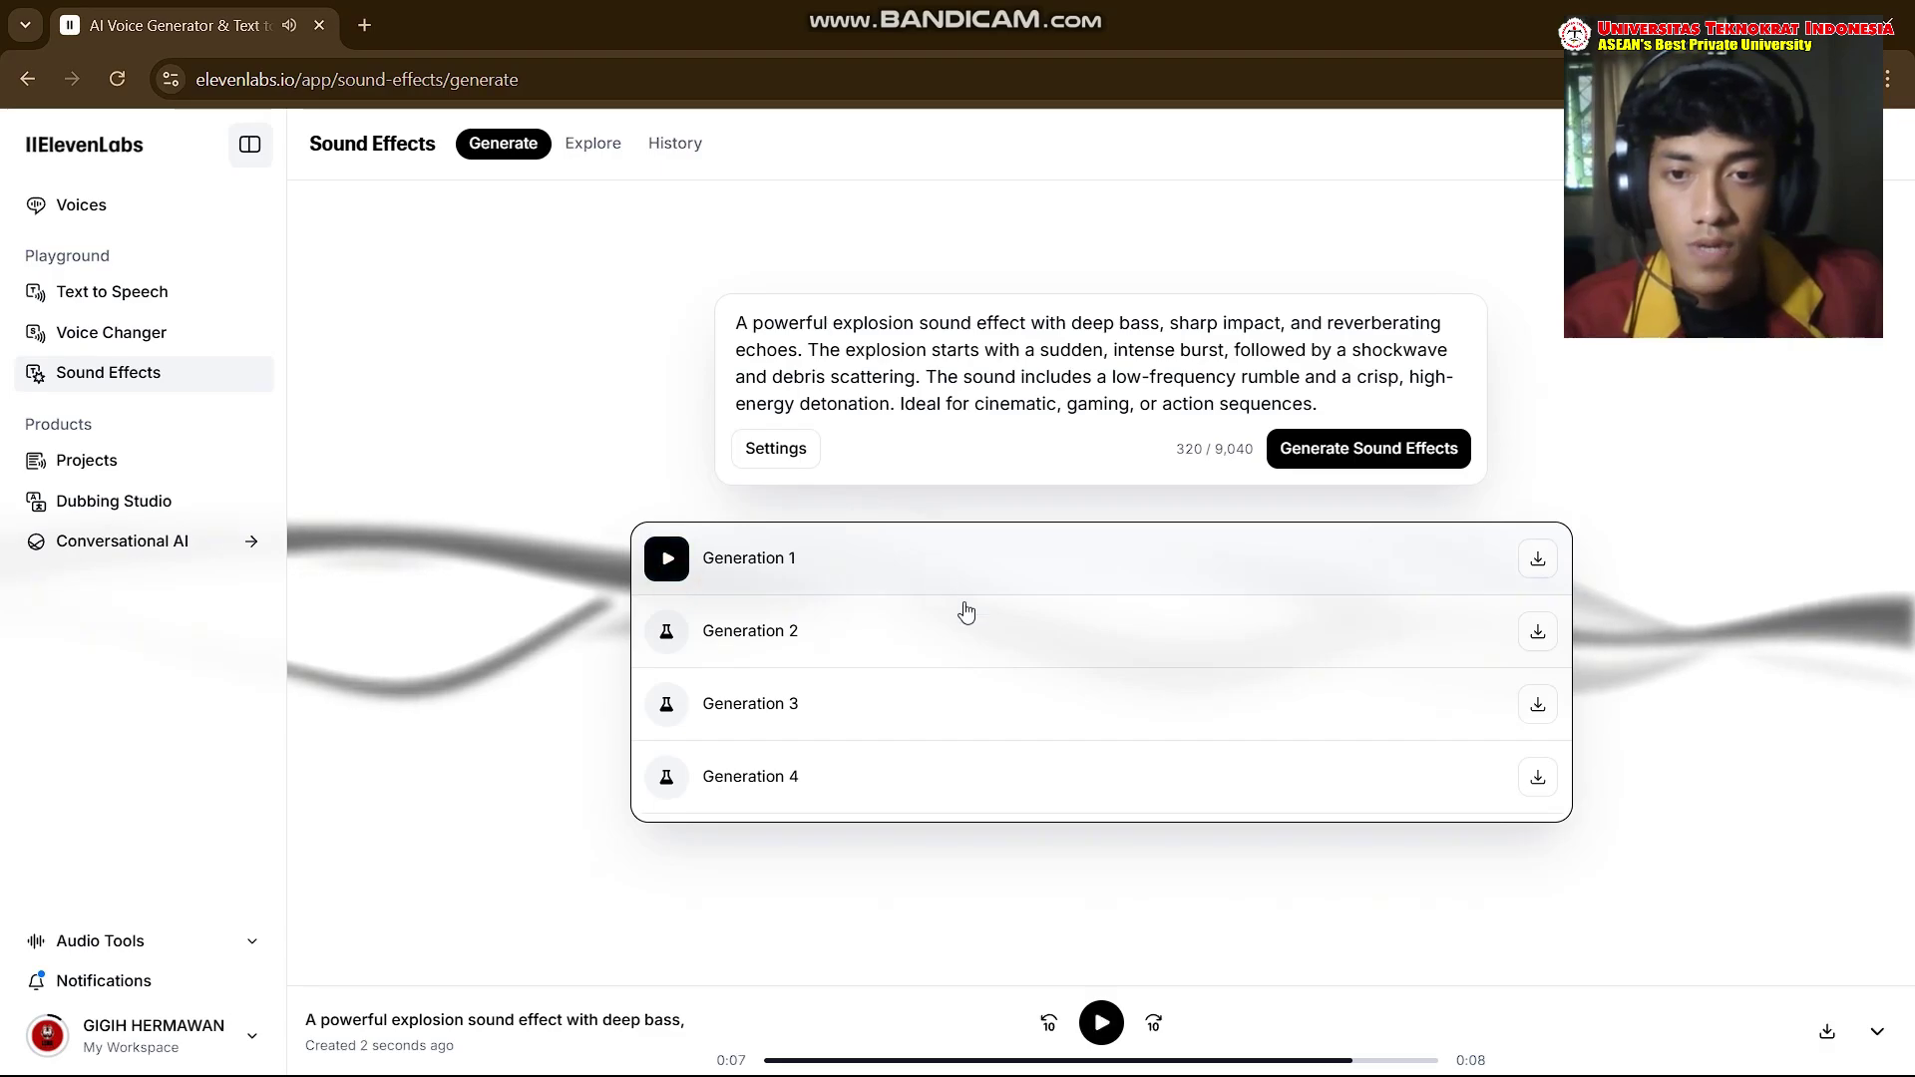
pyautogui.click(679, 653)
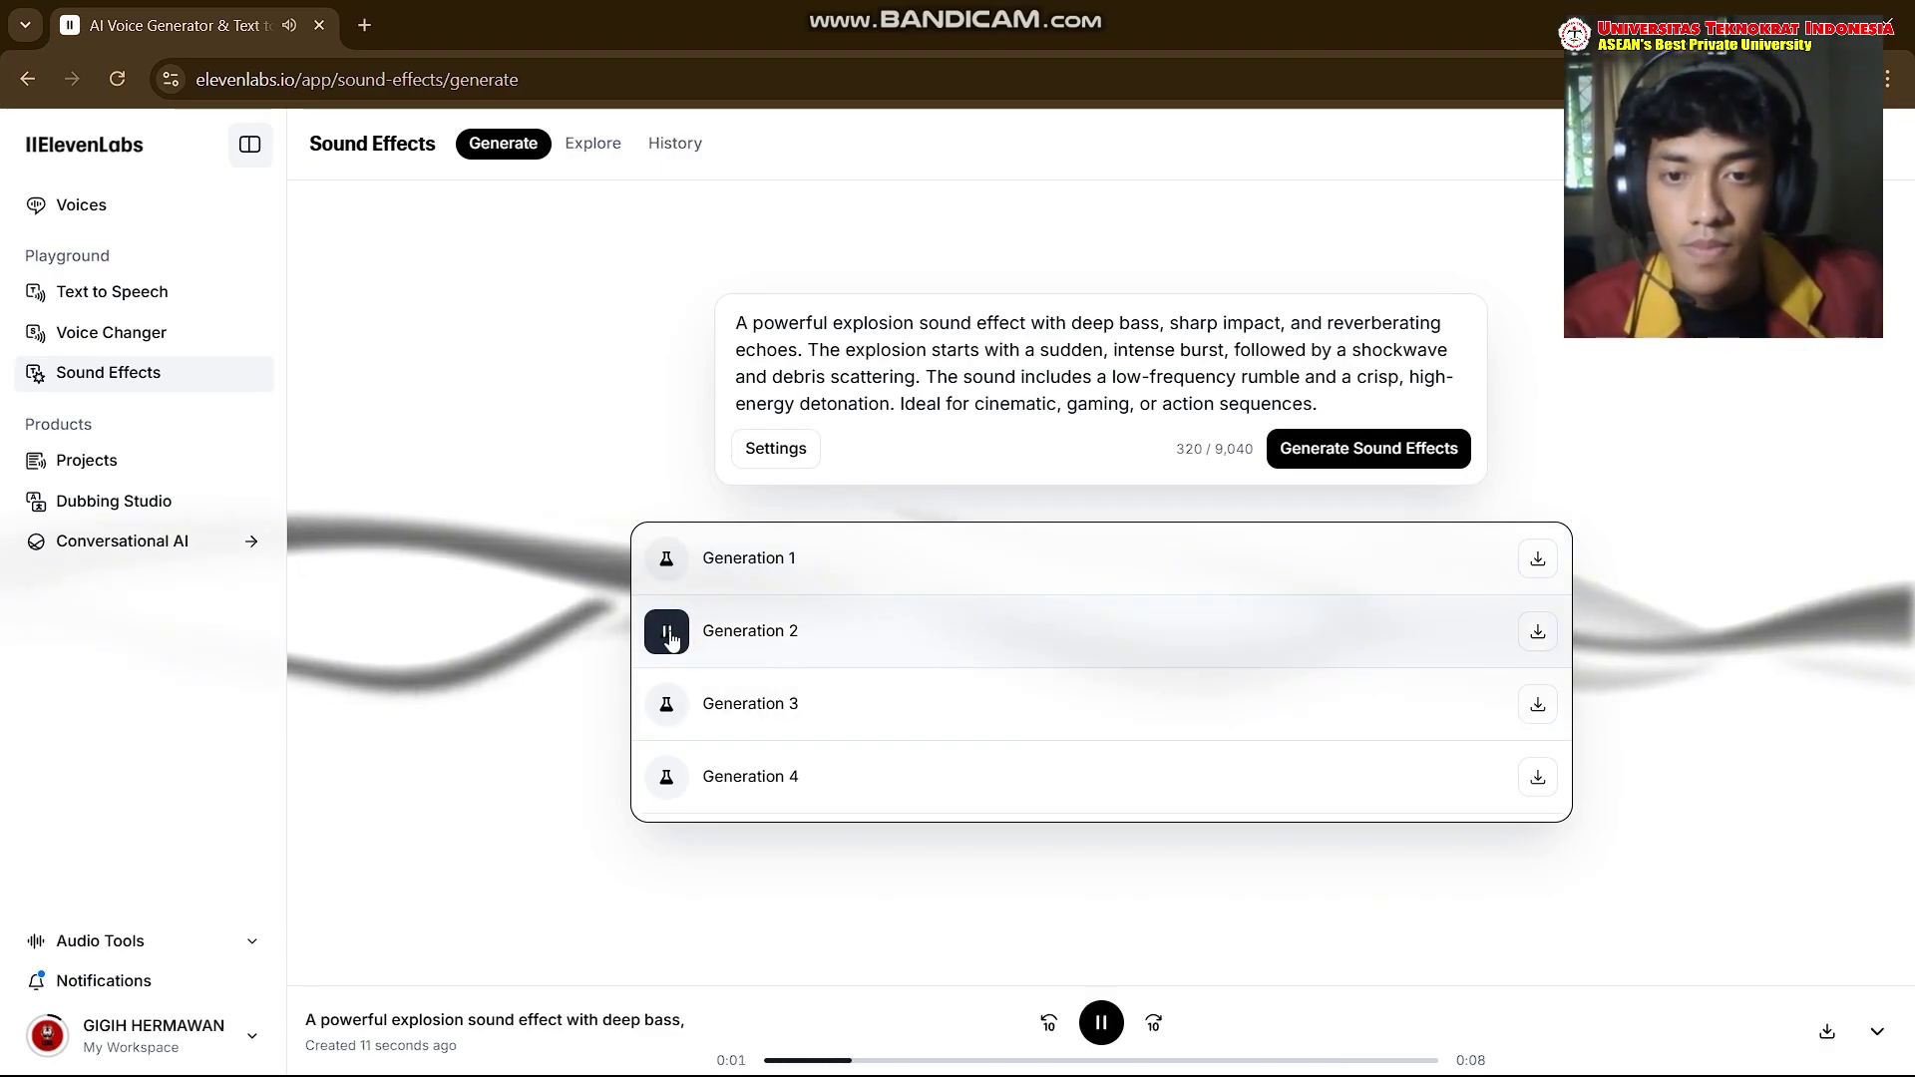
pyautogui.click(670, 637)
pyautogui.click(667, 716)
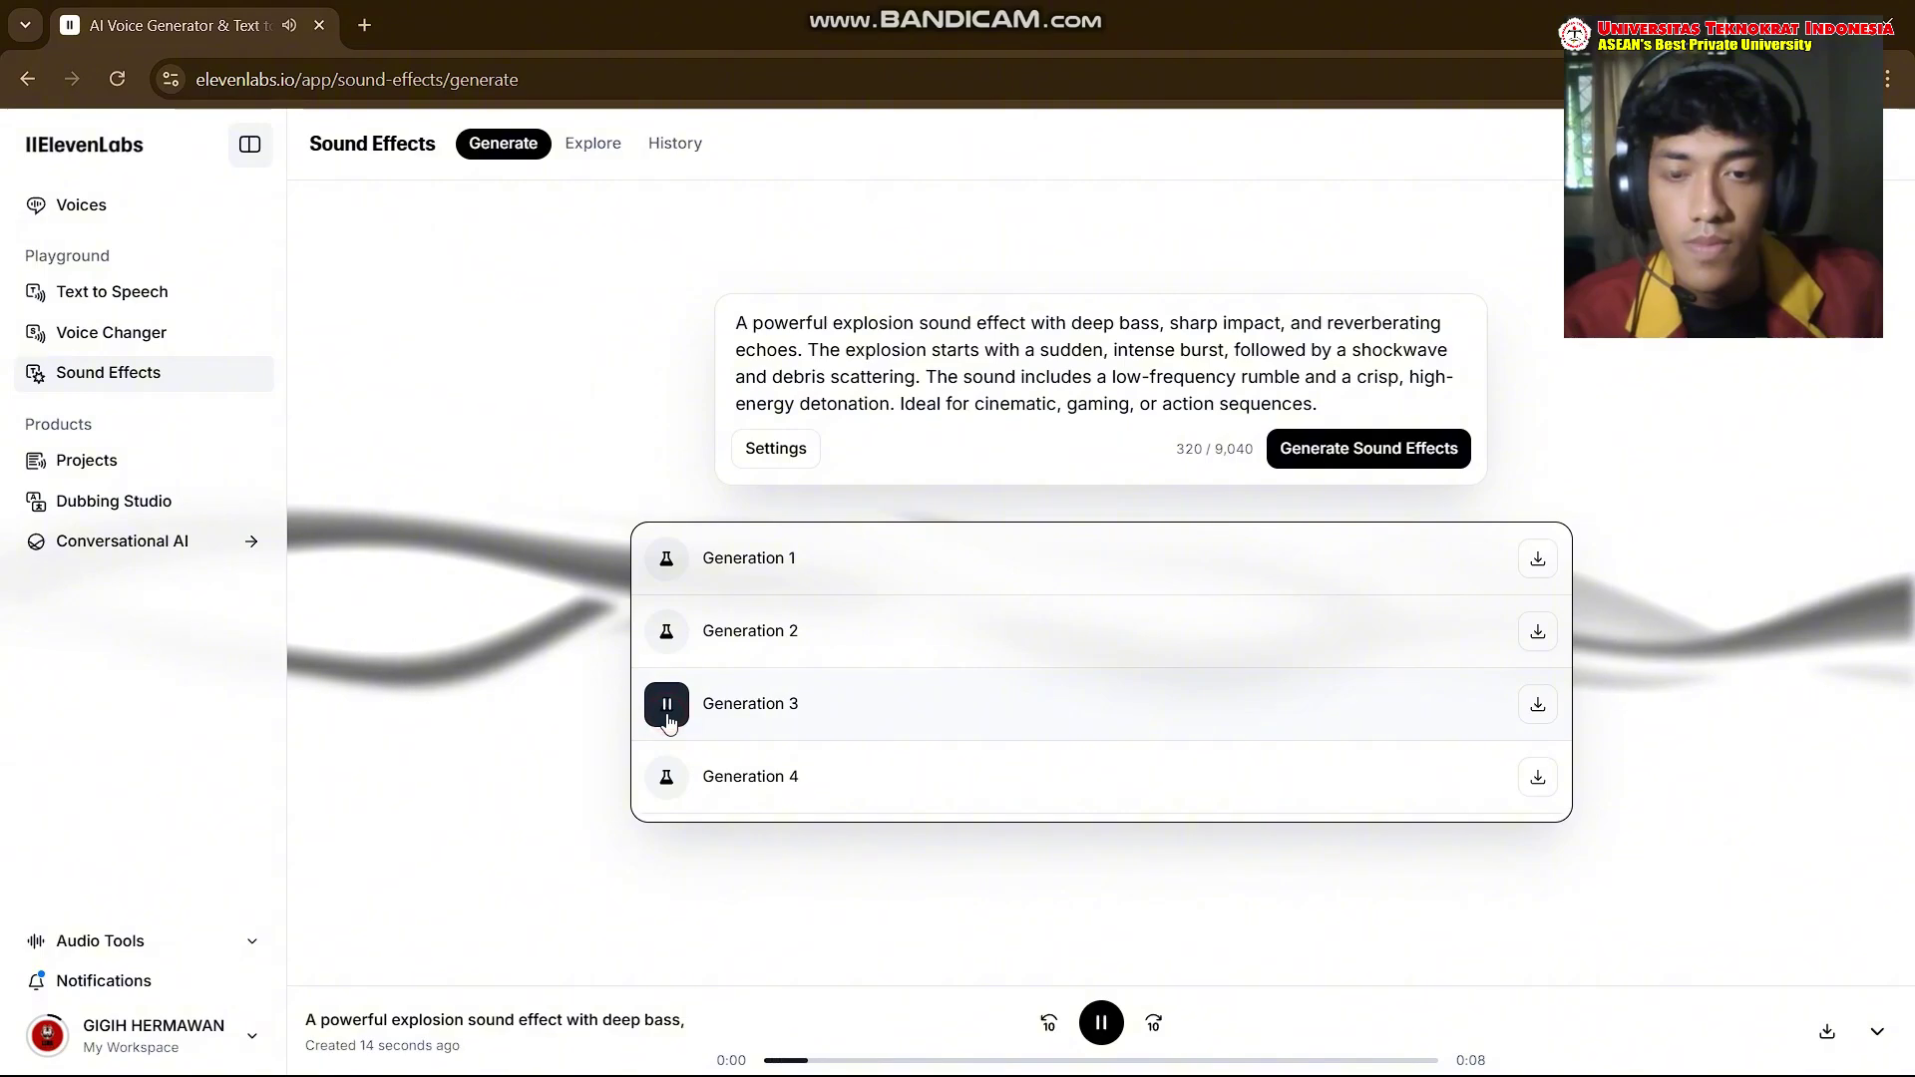
pyautogui.click(667, 783)
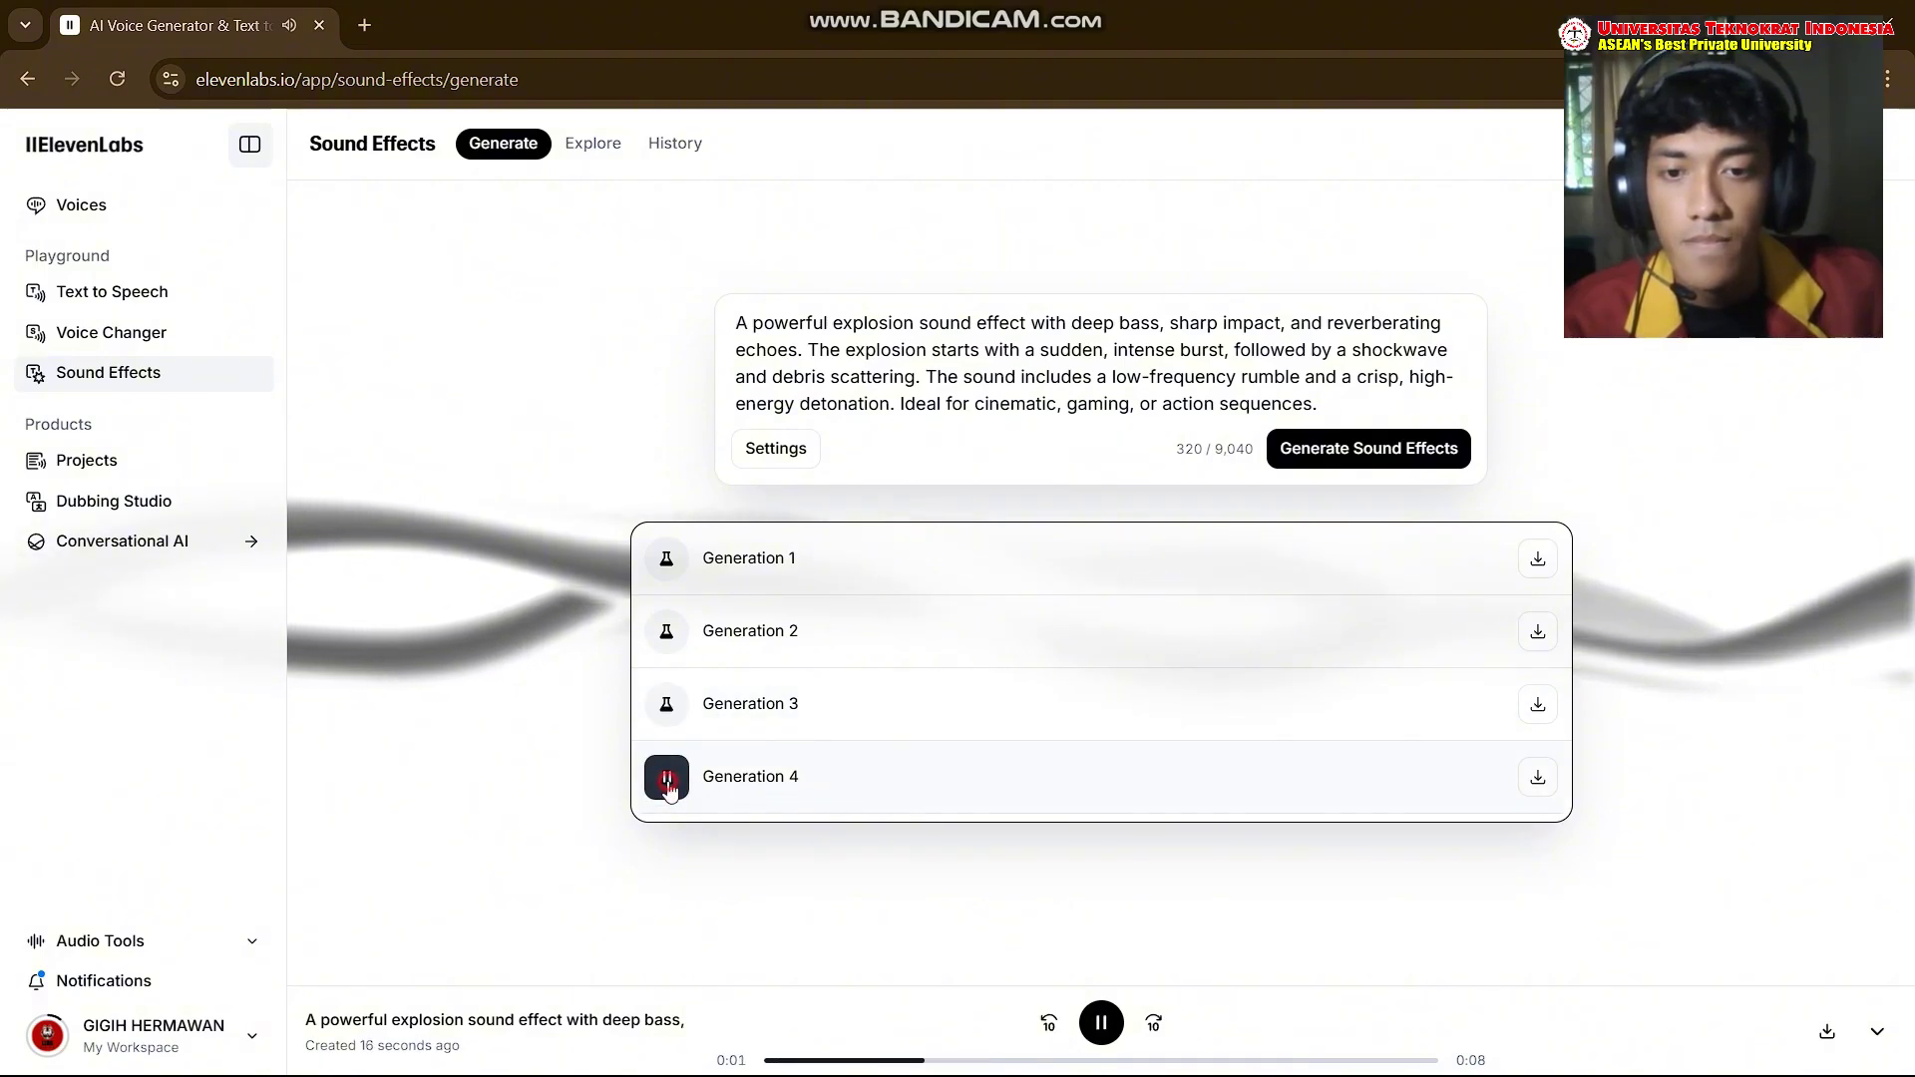
pyautogui.click(668, 787)
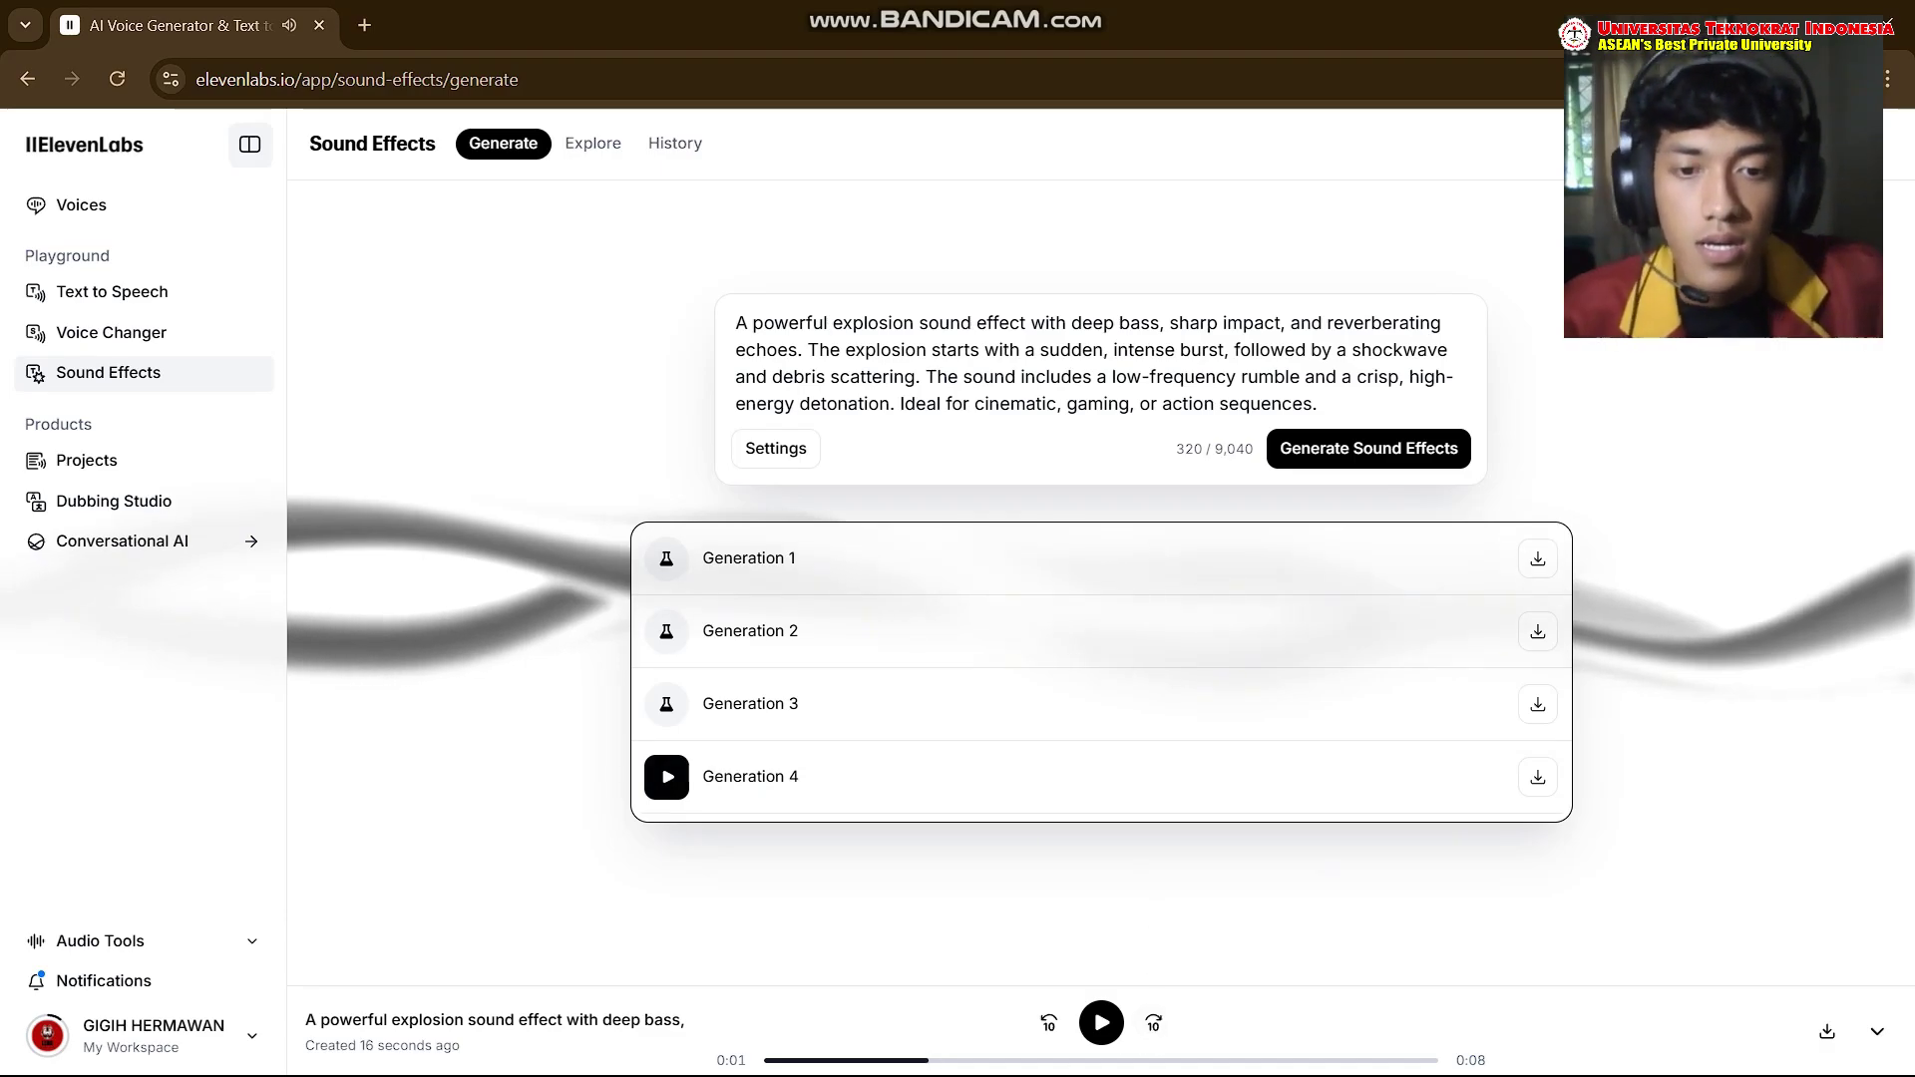
# Step: Switch to the ChatGPT conversation and copy the English jump sound effect prompt without its quotation marks
pyautogui.press('super')
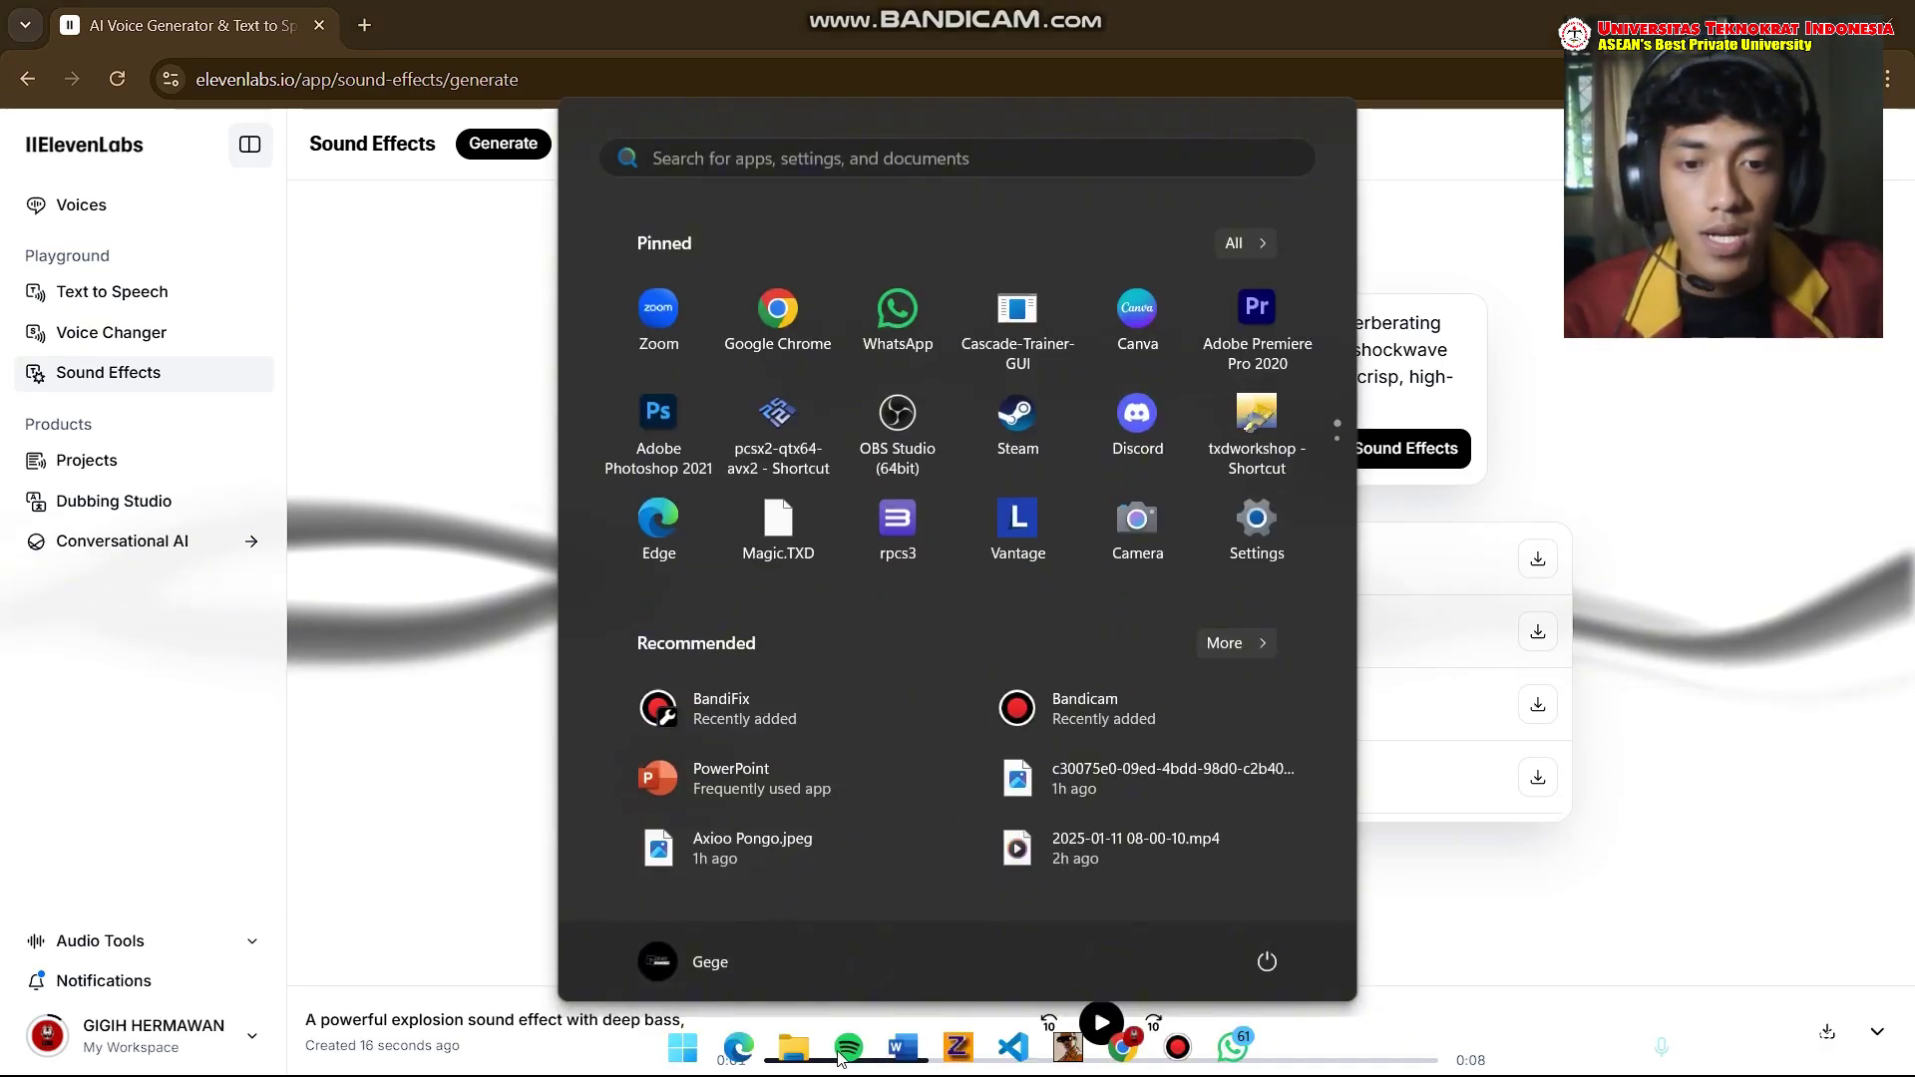
pyautogui.moveTo(1127, 1065)
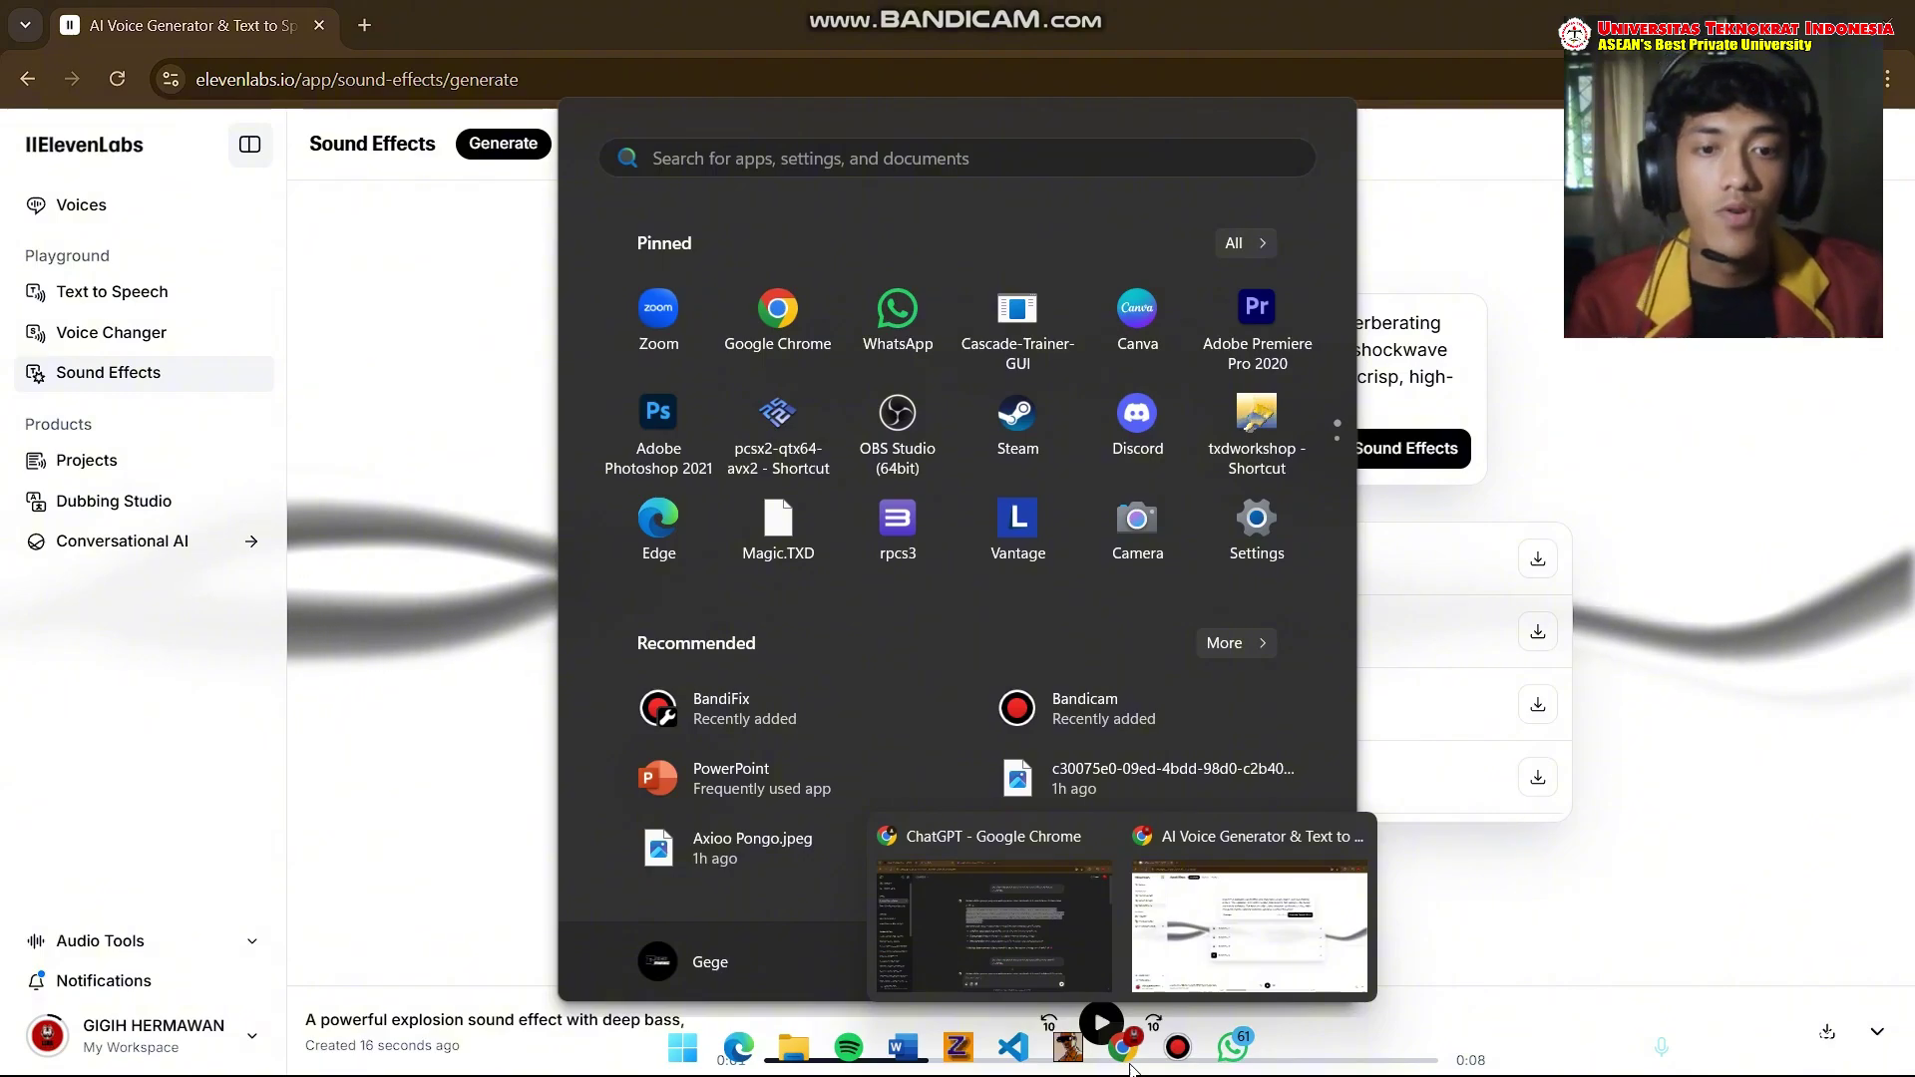
pyautogui.click(938, 878)
pyautogui.scroll(-6, 1486, 536)
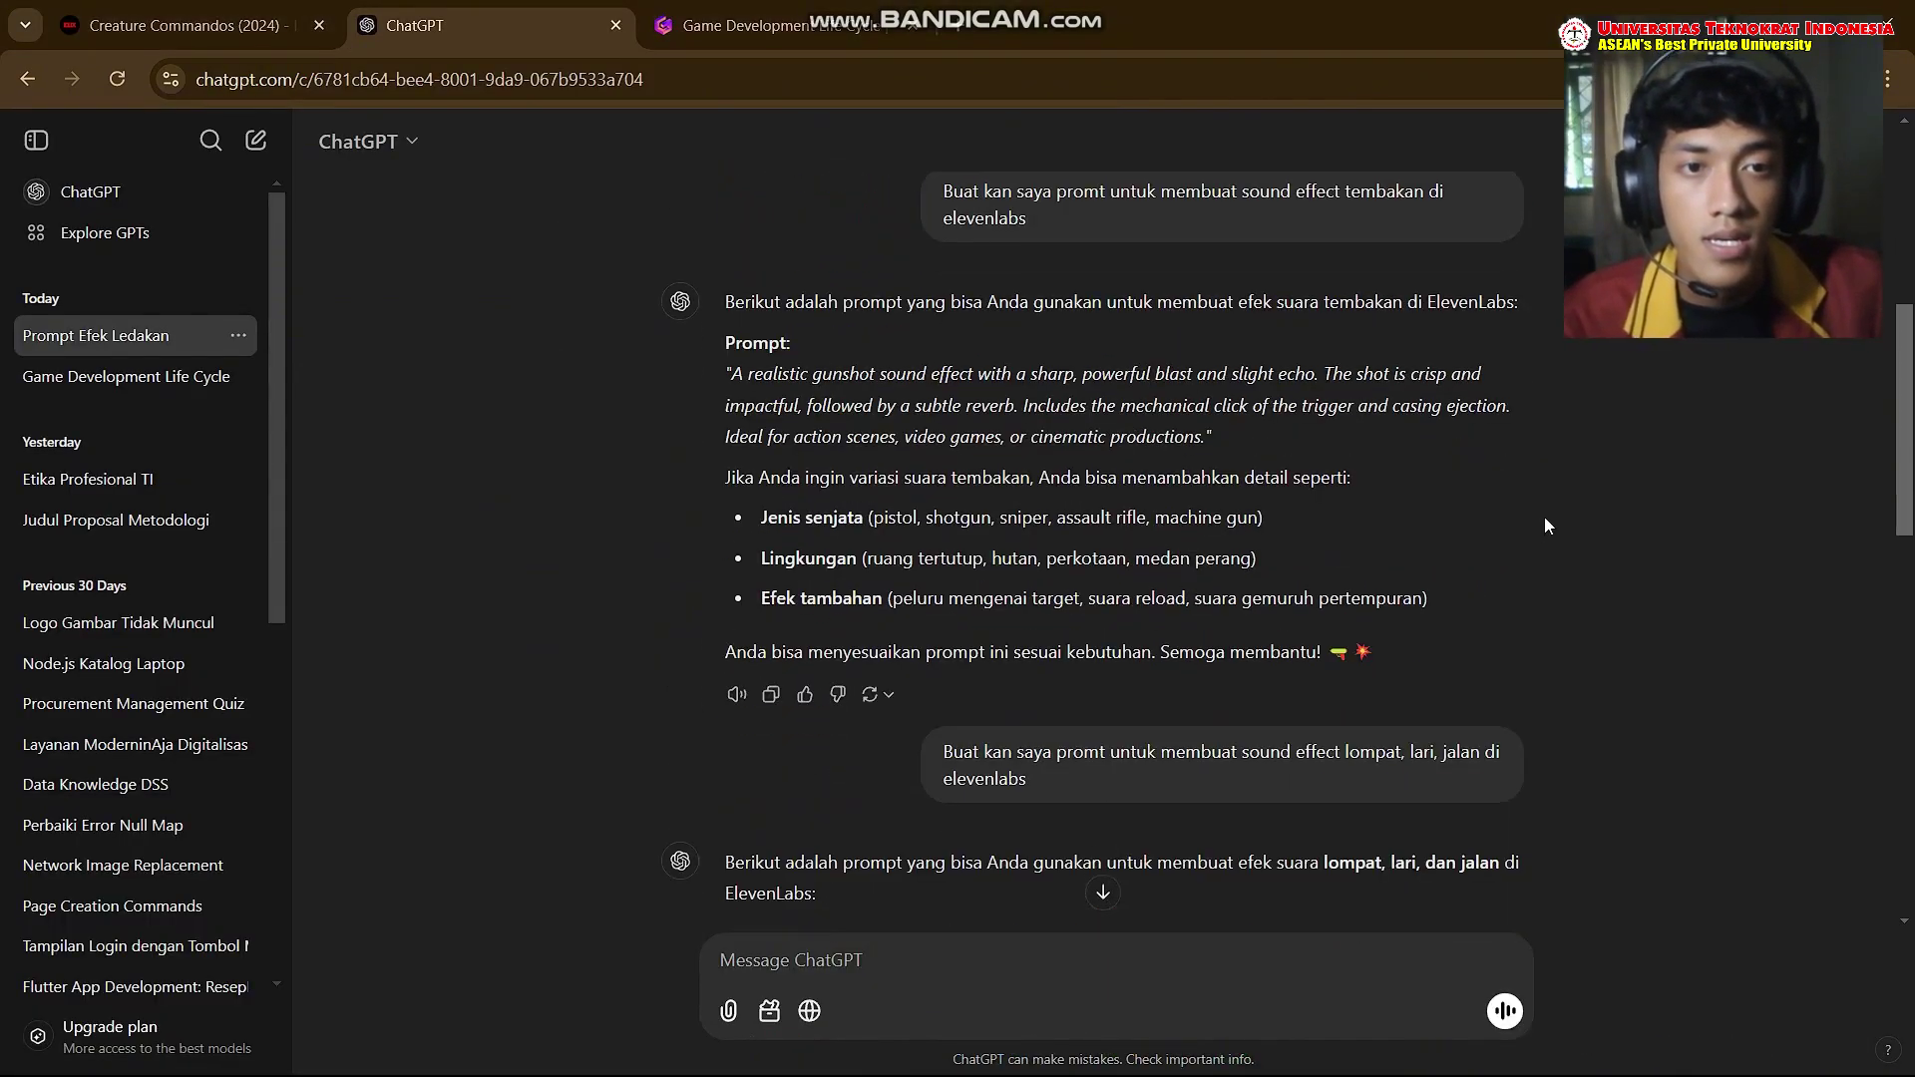
pyautogui.scroll(-4, 1360, 439)
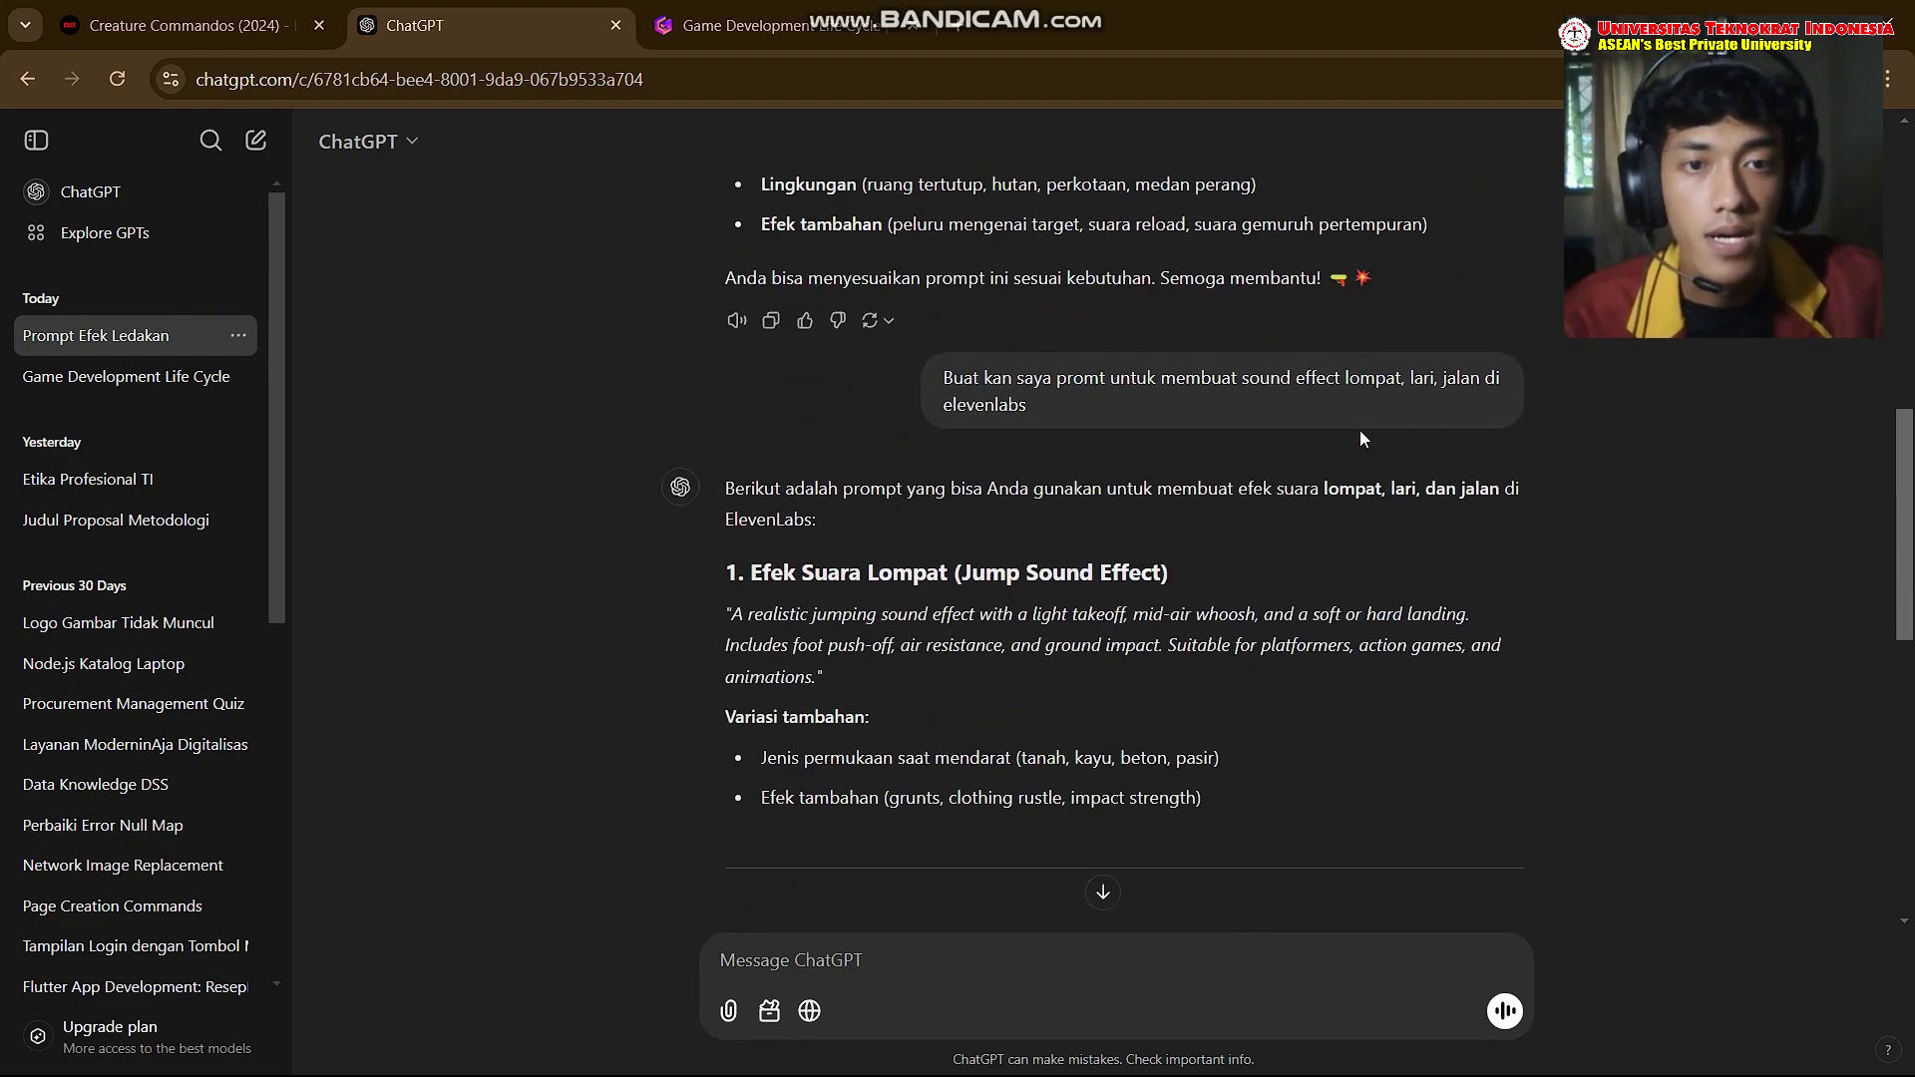
pyautogui.scroll(-3, 1439, 467)
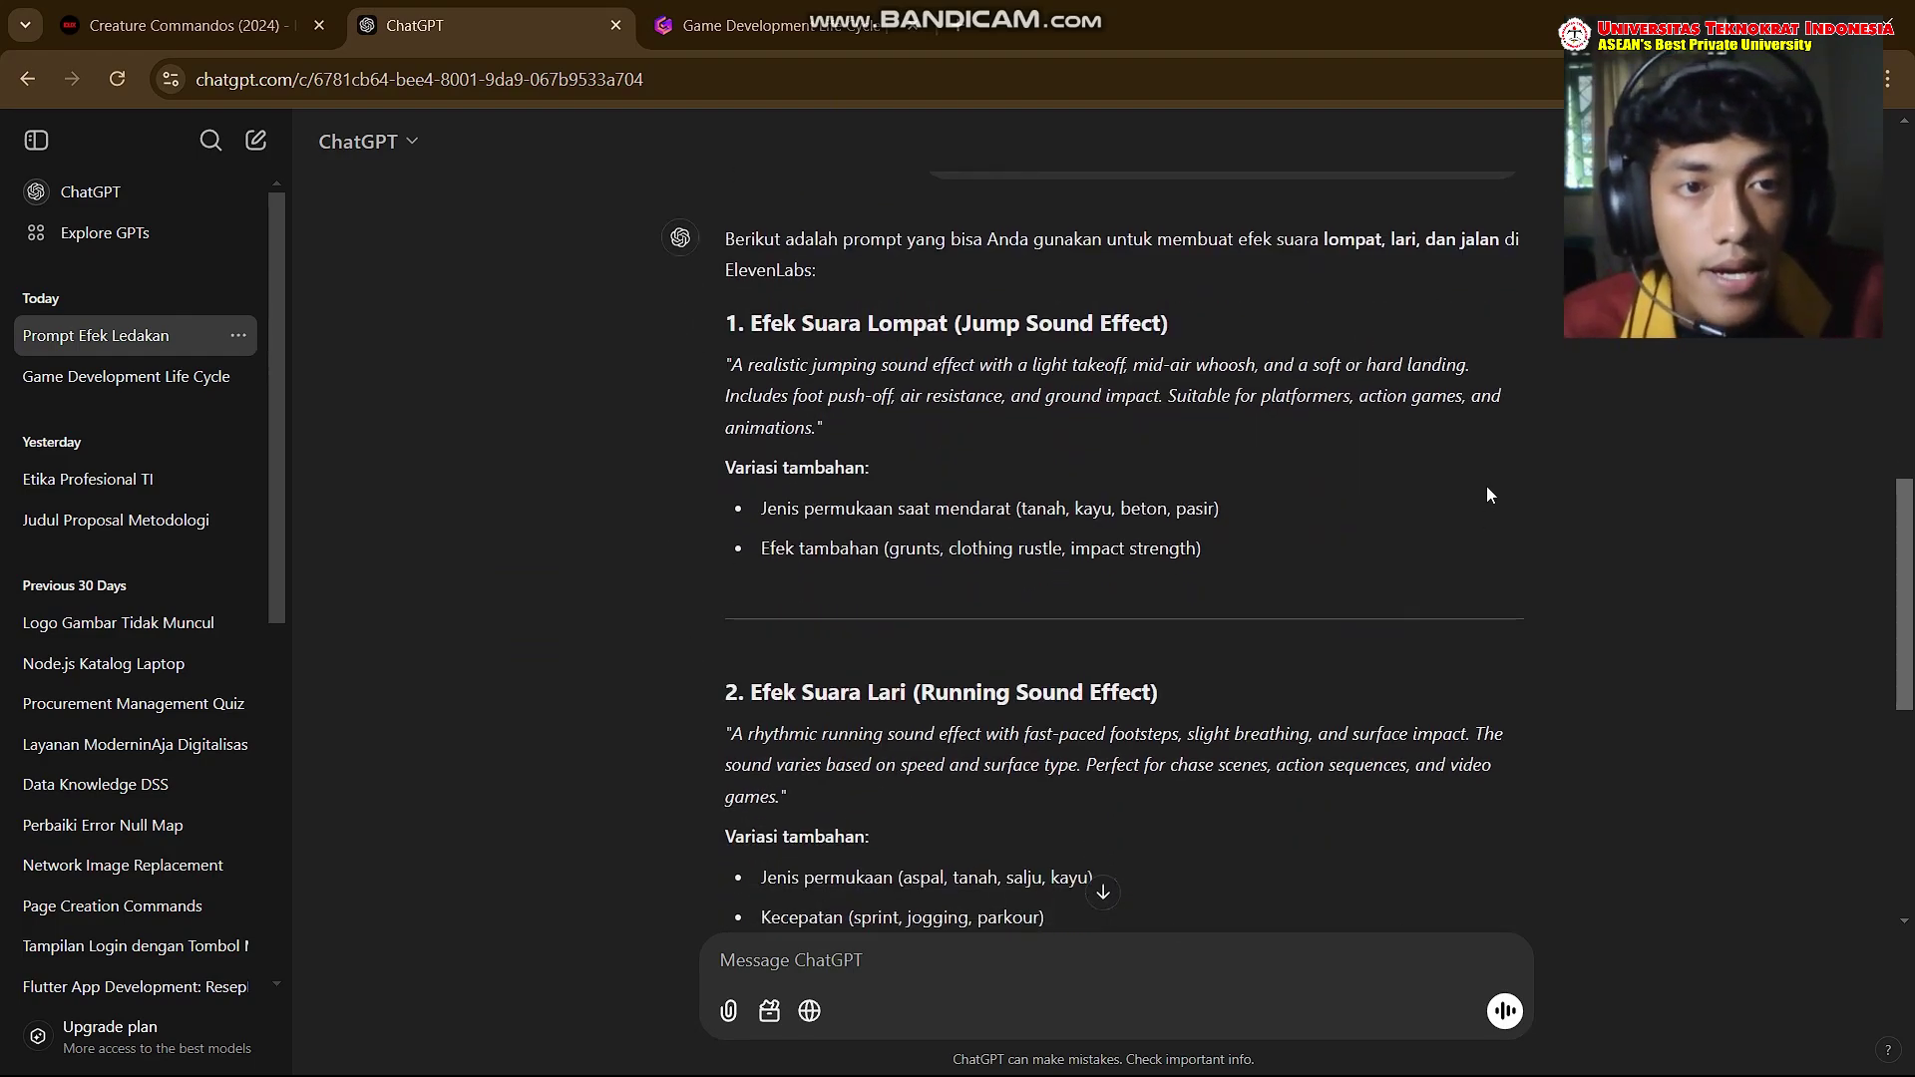
pyautogui.scroll(1, 1486, 487)
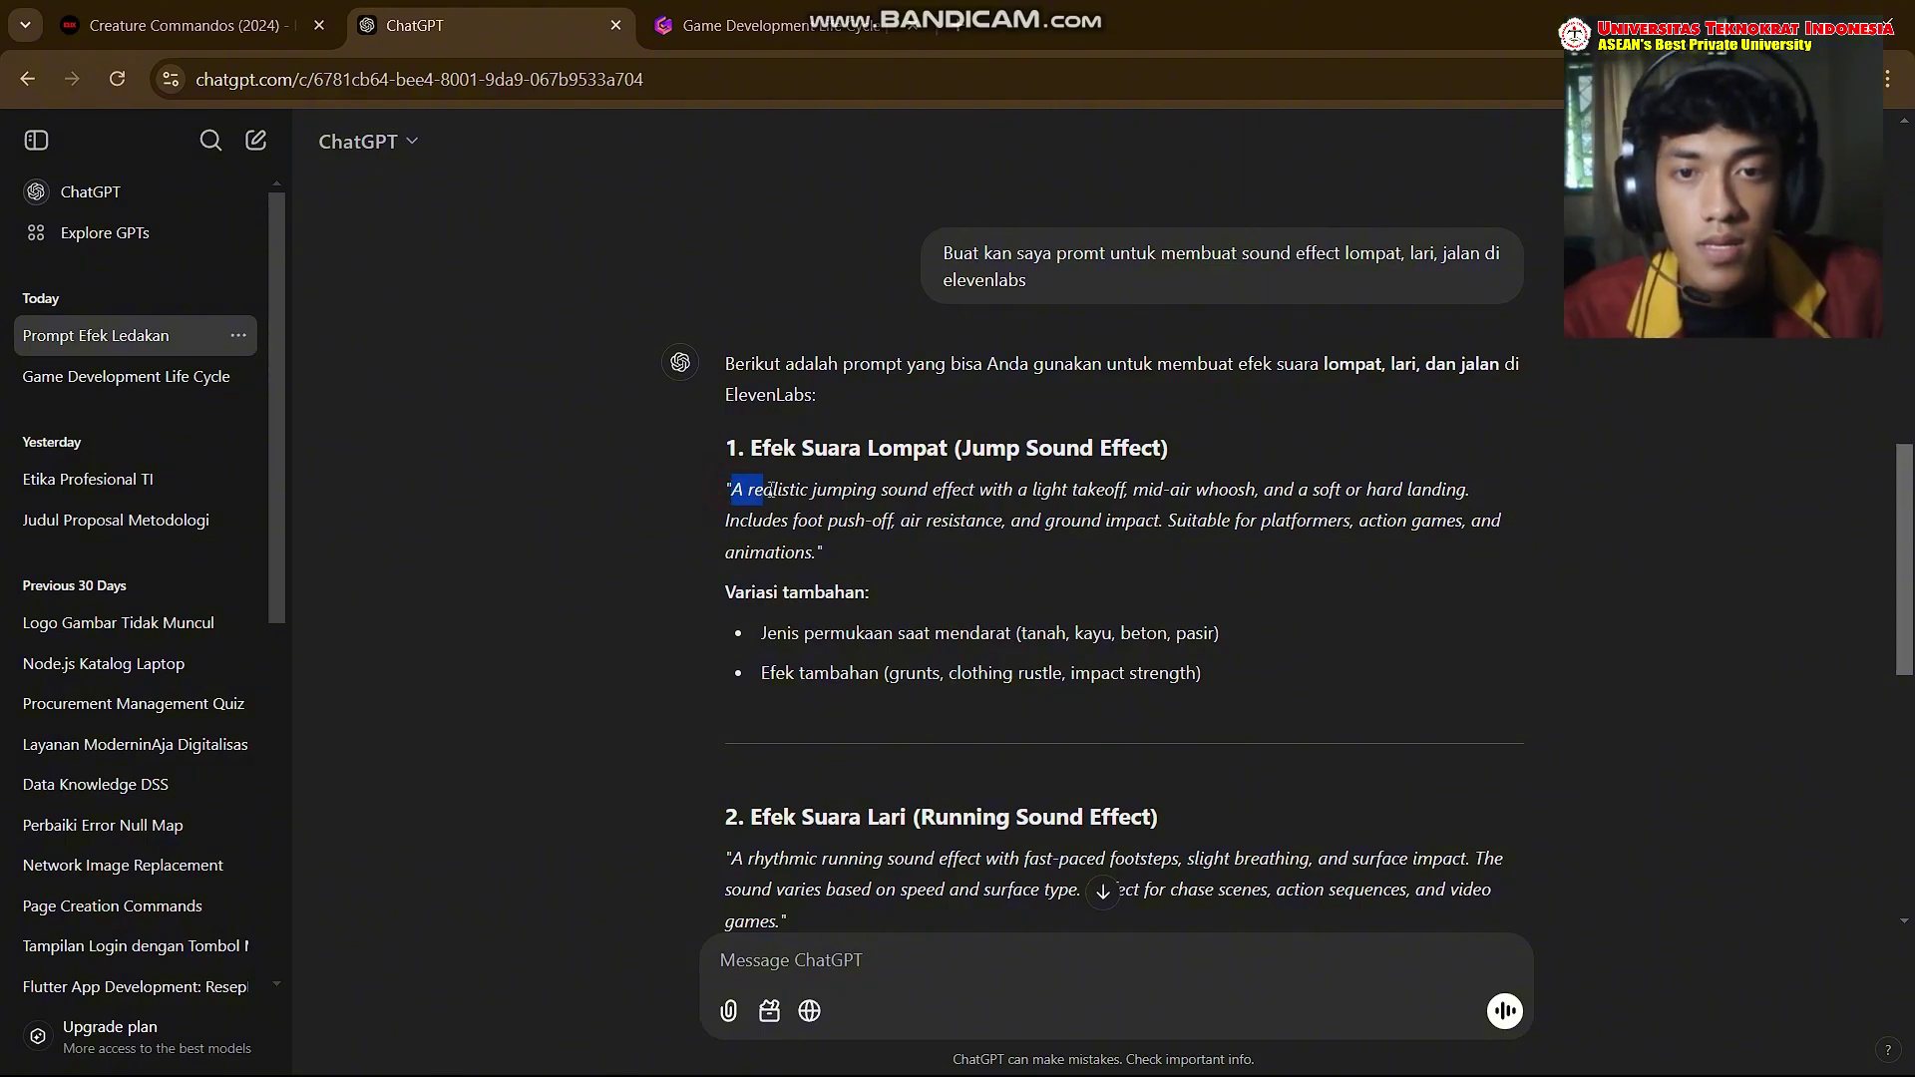
pyautogui.moveTo(770, 490); pyautogui.dragTo(815, 560)
pyautogui.rightClick(876, 617)
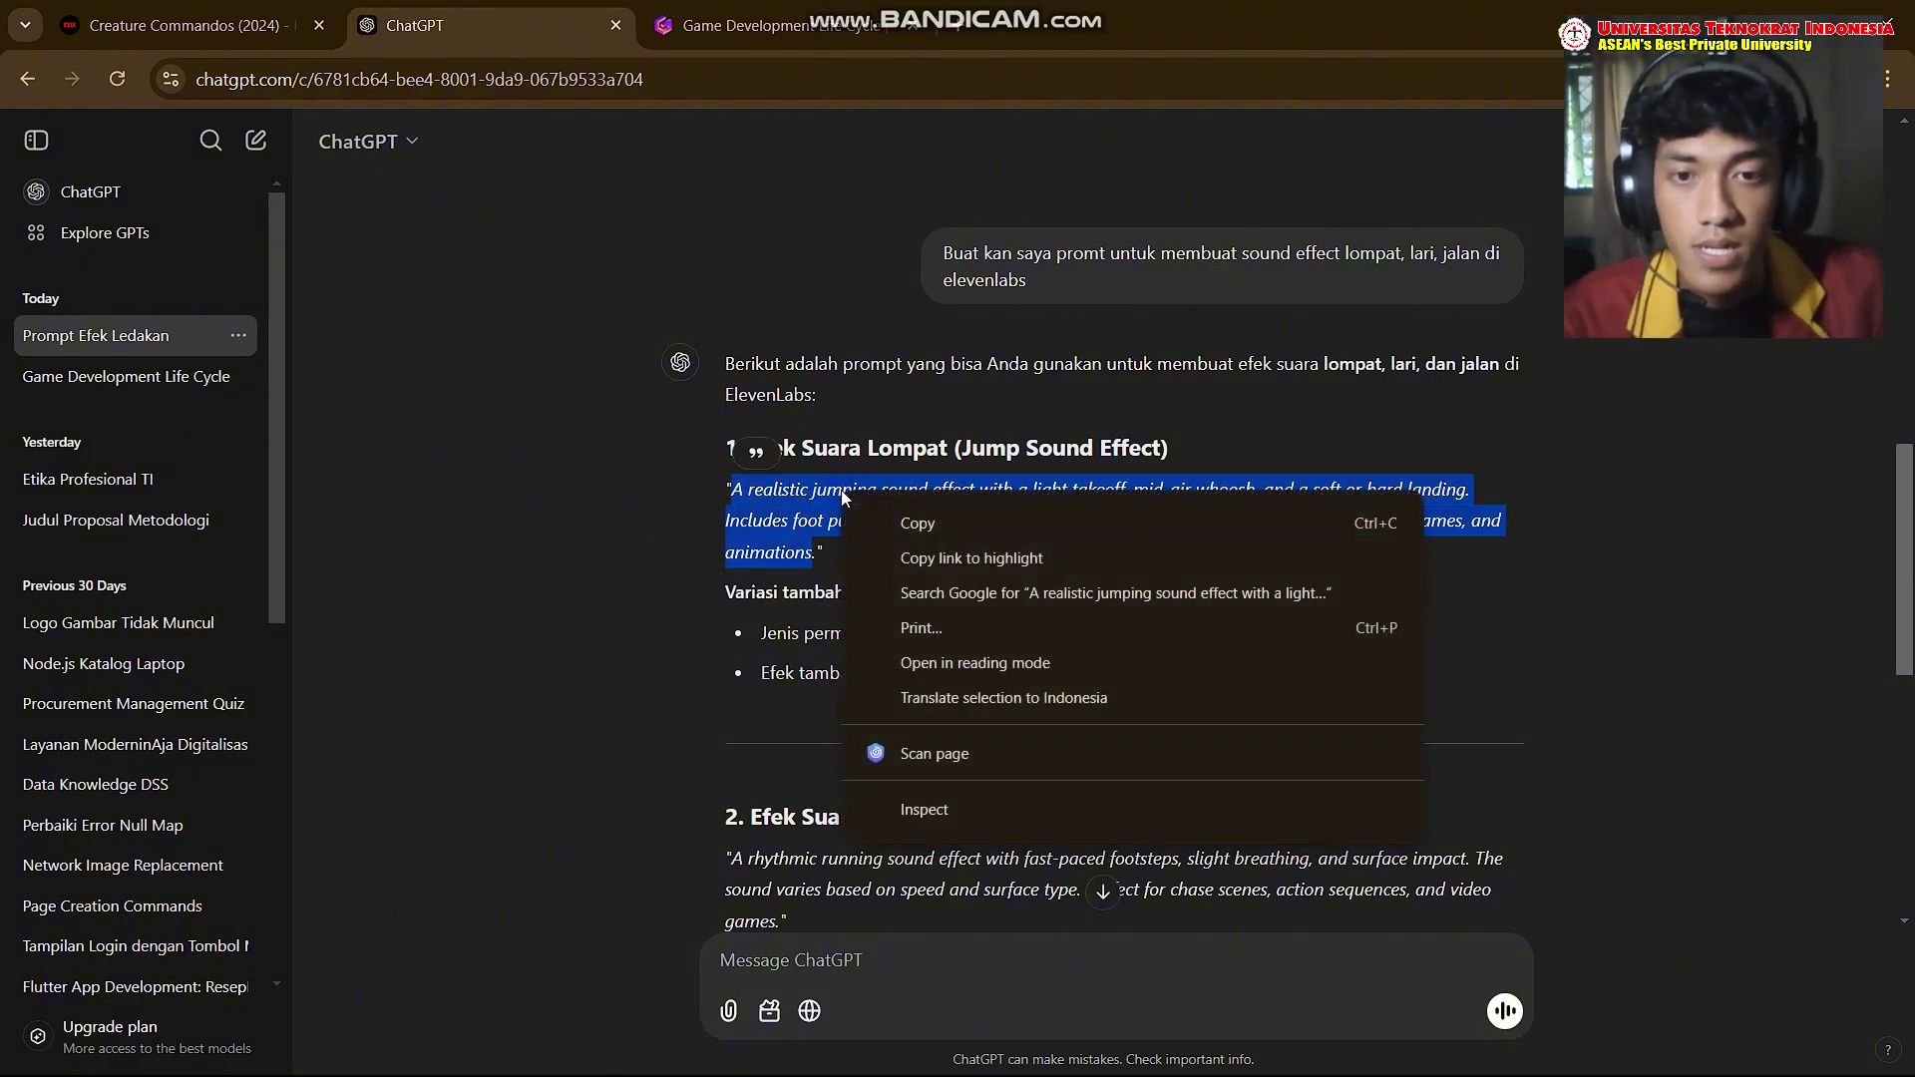
pyautogui.click(918, 641)
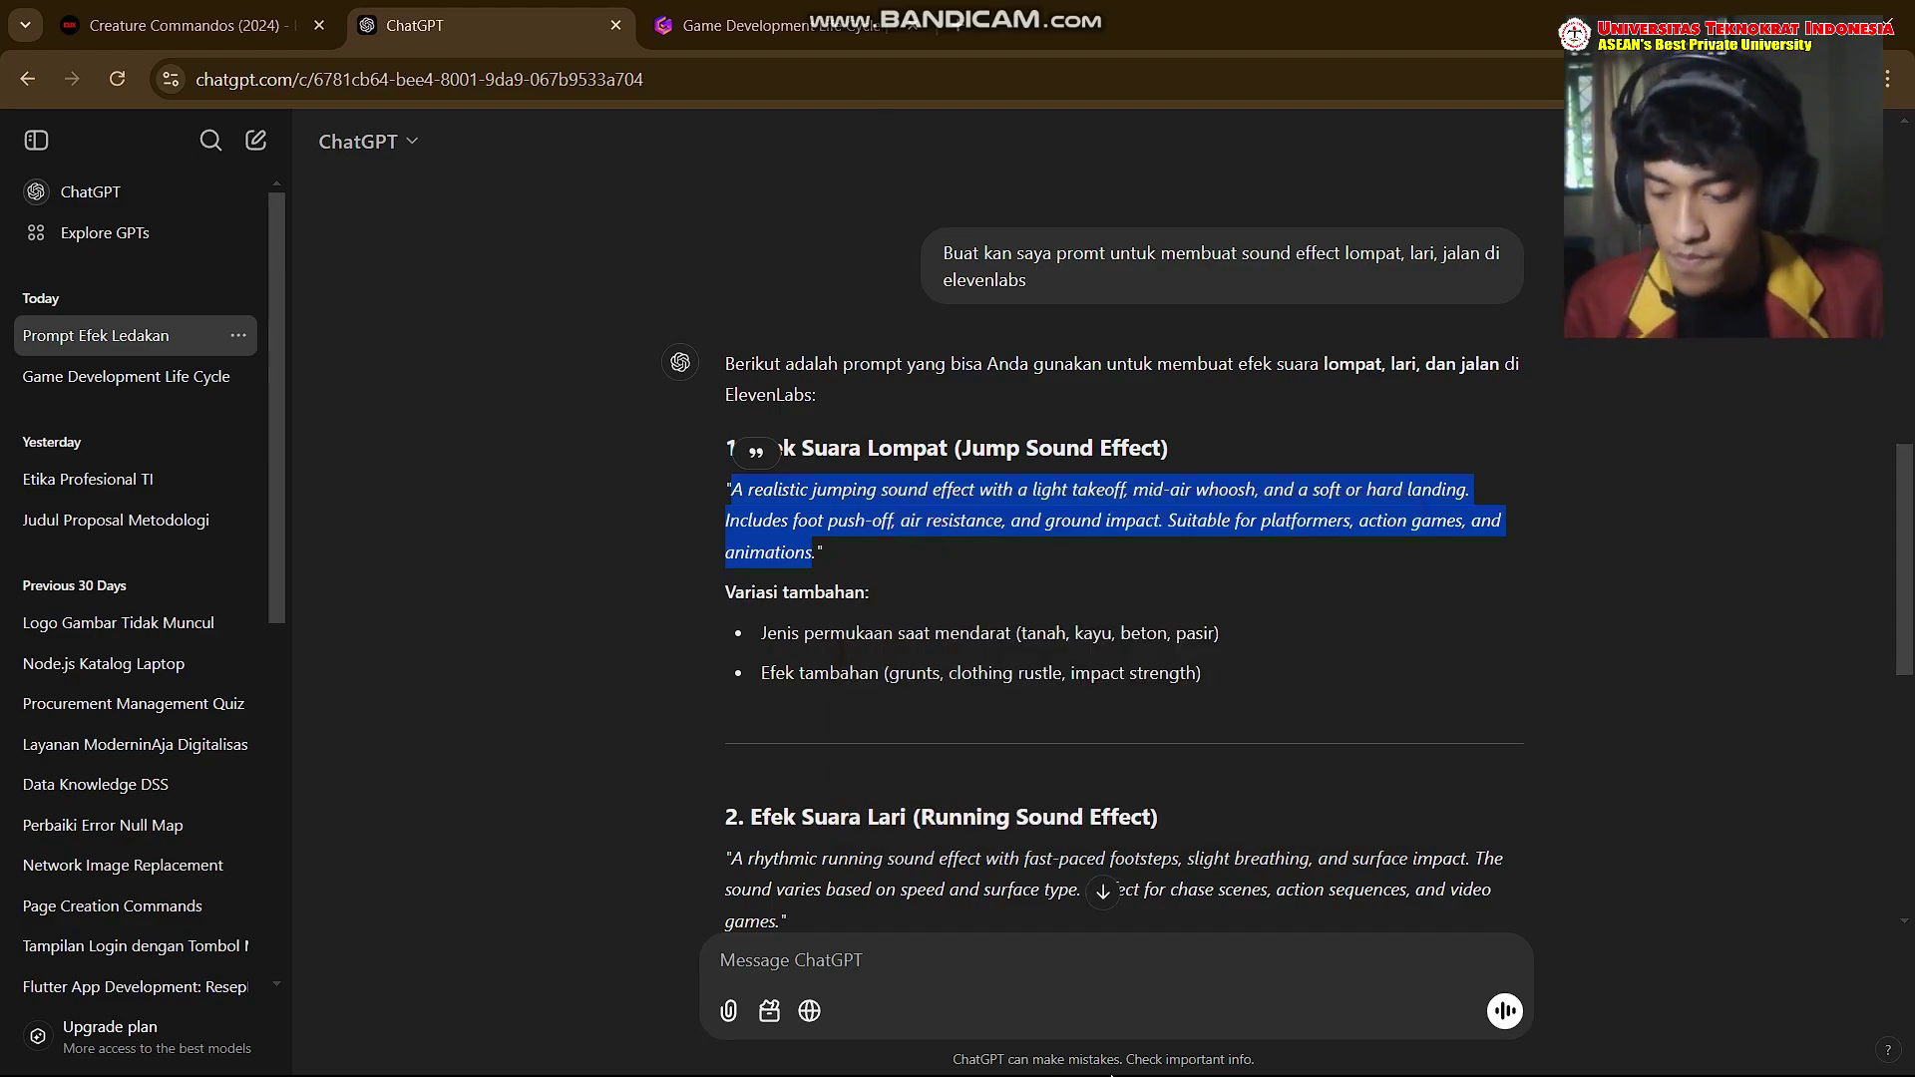
# Step: Switch back to ElevenLabs, replace the explosion description with the copied jumping prompt and generate the sound effects
pyautogui.press('super')
pyautogui.moveTo(1117, 1050)
pyautogui.click(1197, 913)
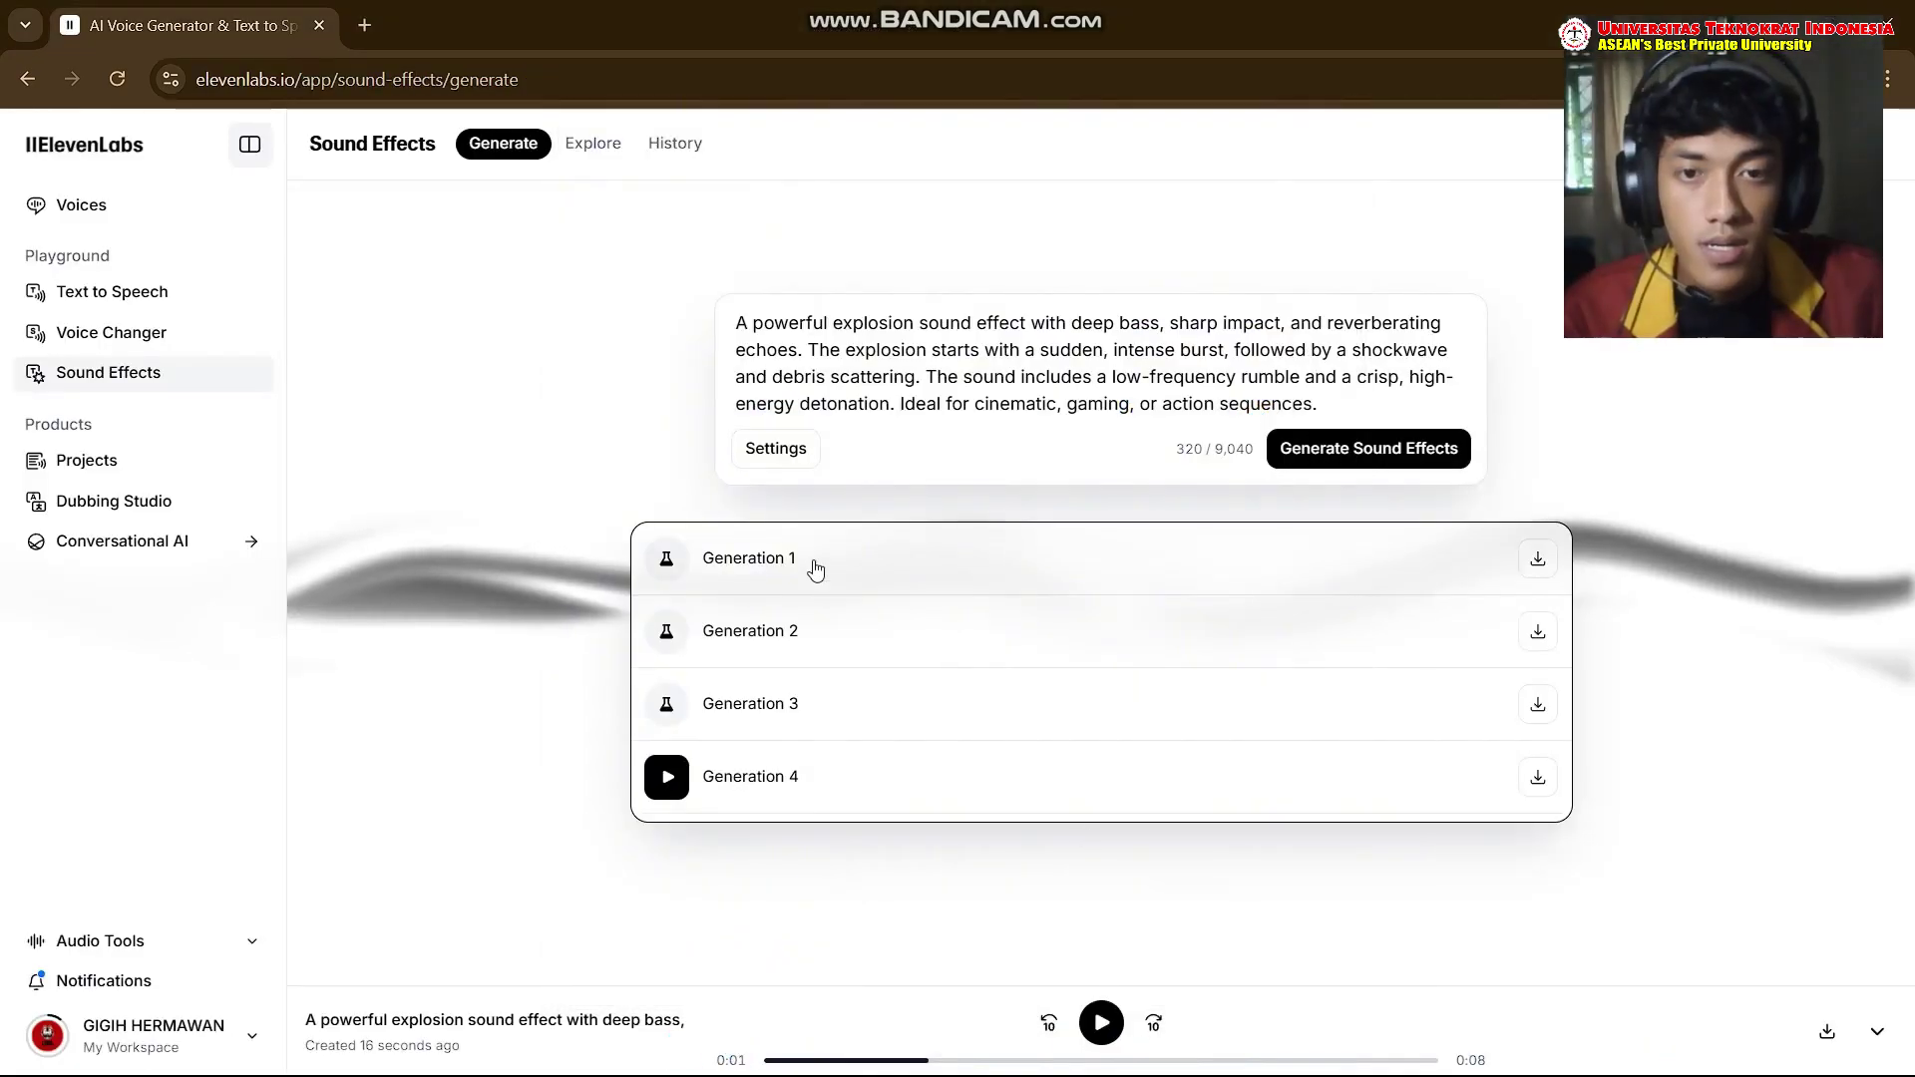
pyautogui.click(1334, 402)
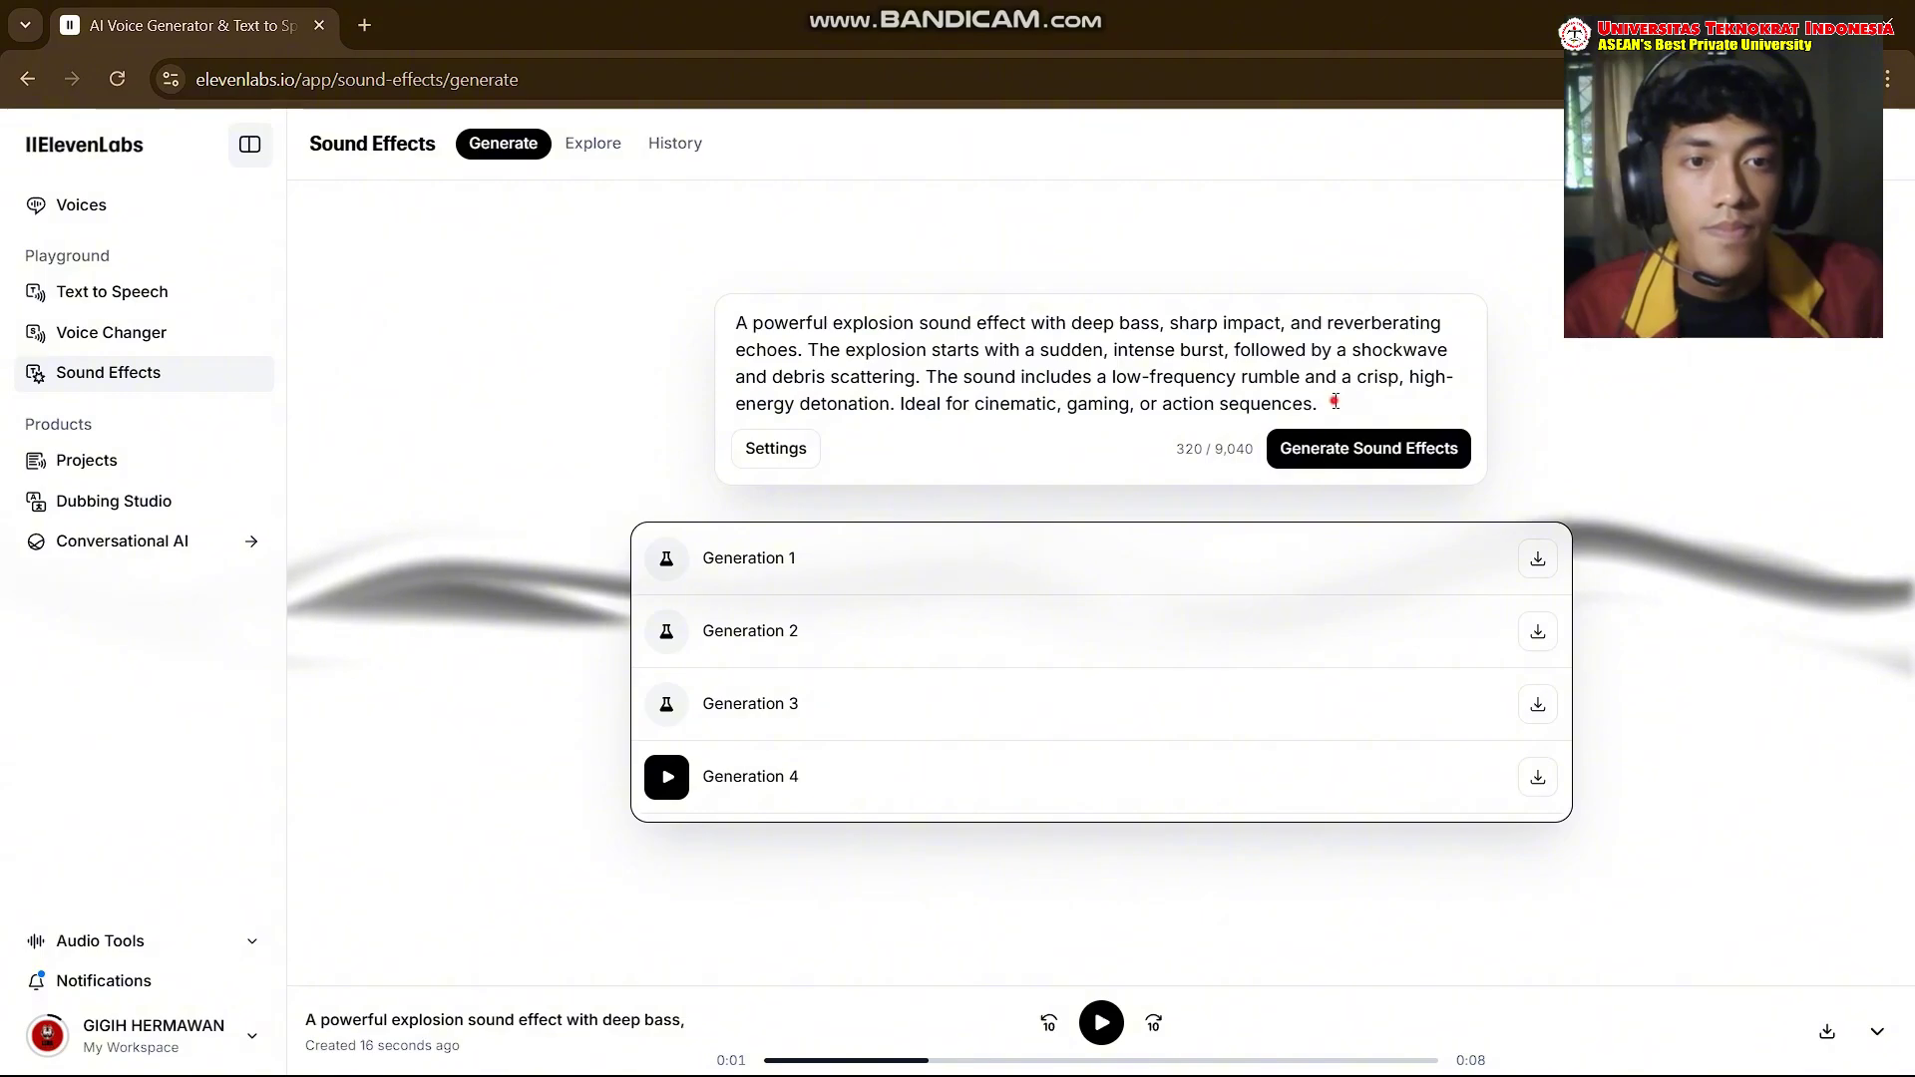
pyautogui.moveTo(1335, 402); pyautogui.dragTo(710, 307)
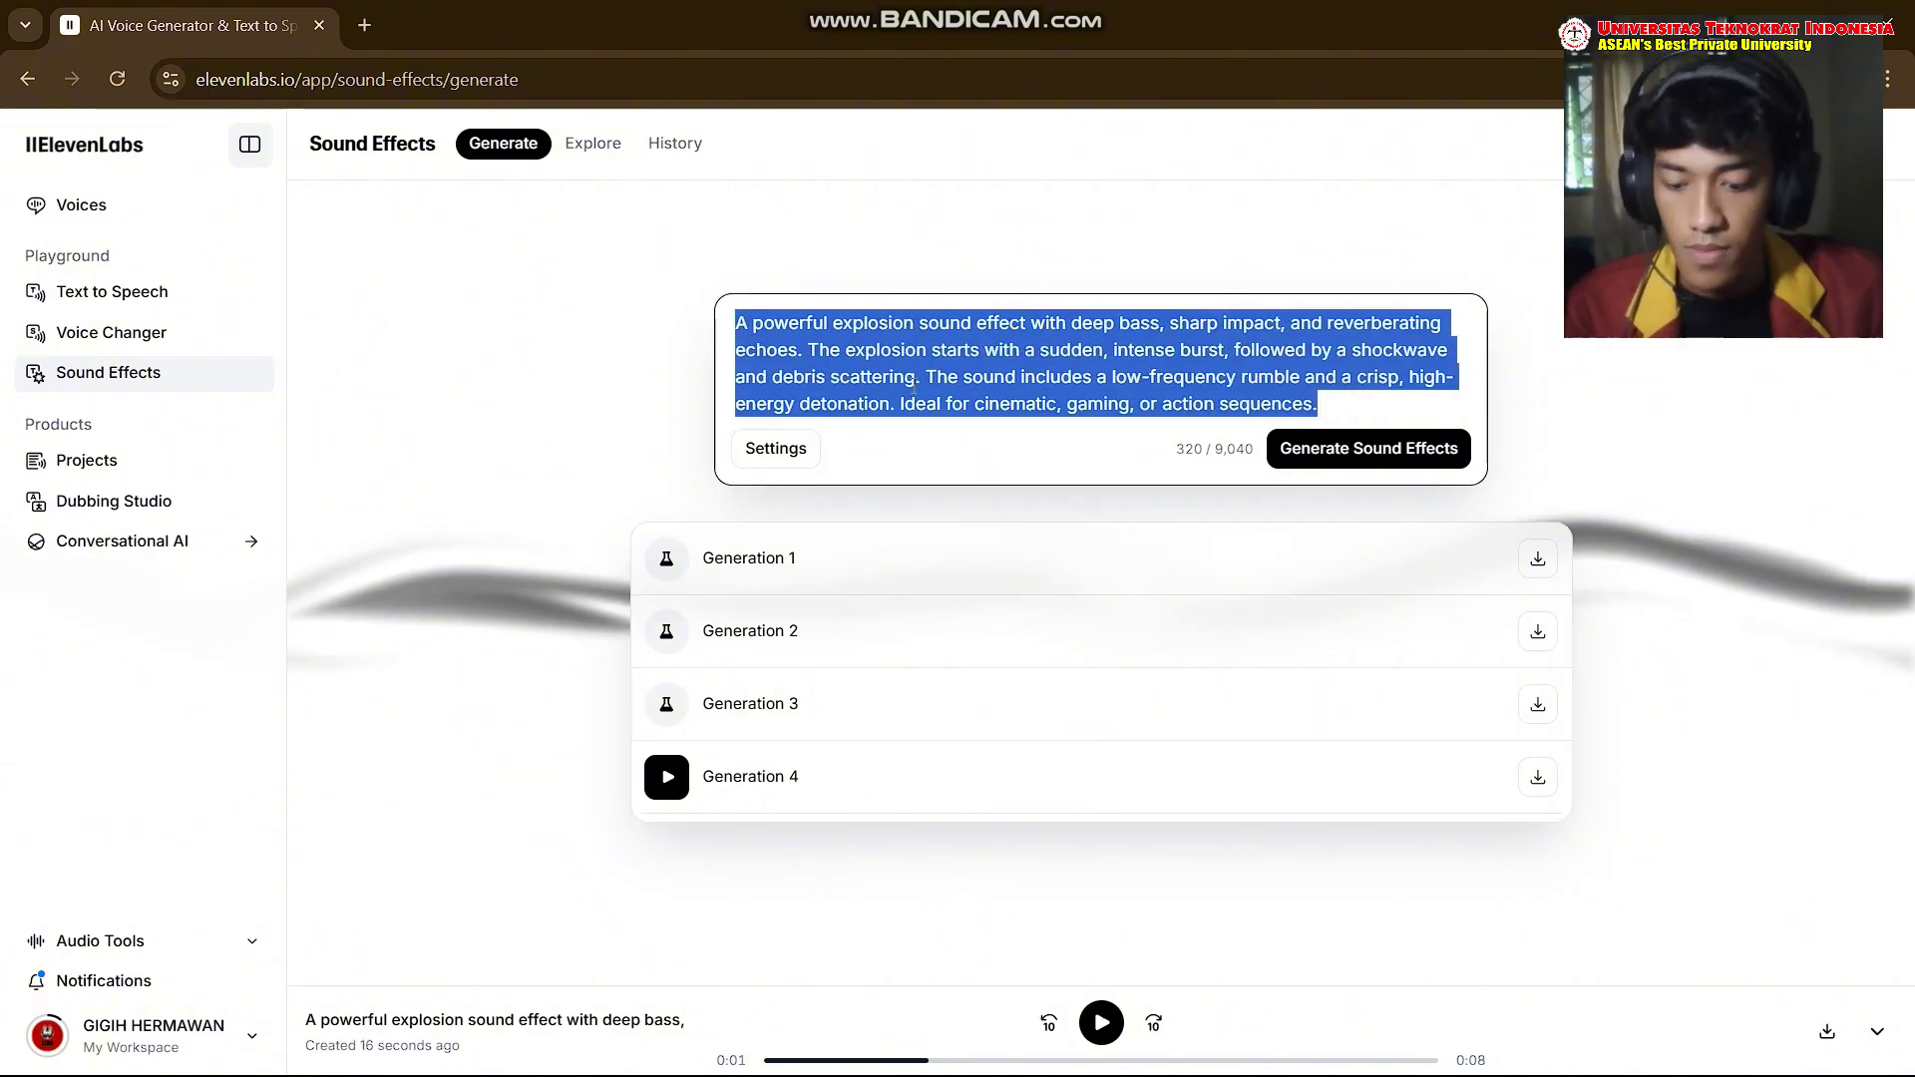
pyautogui.hotkey('ctrl', 'v')
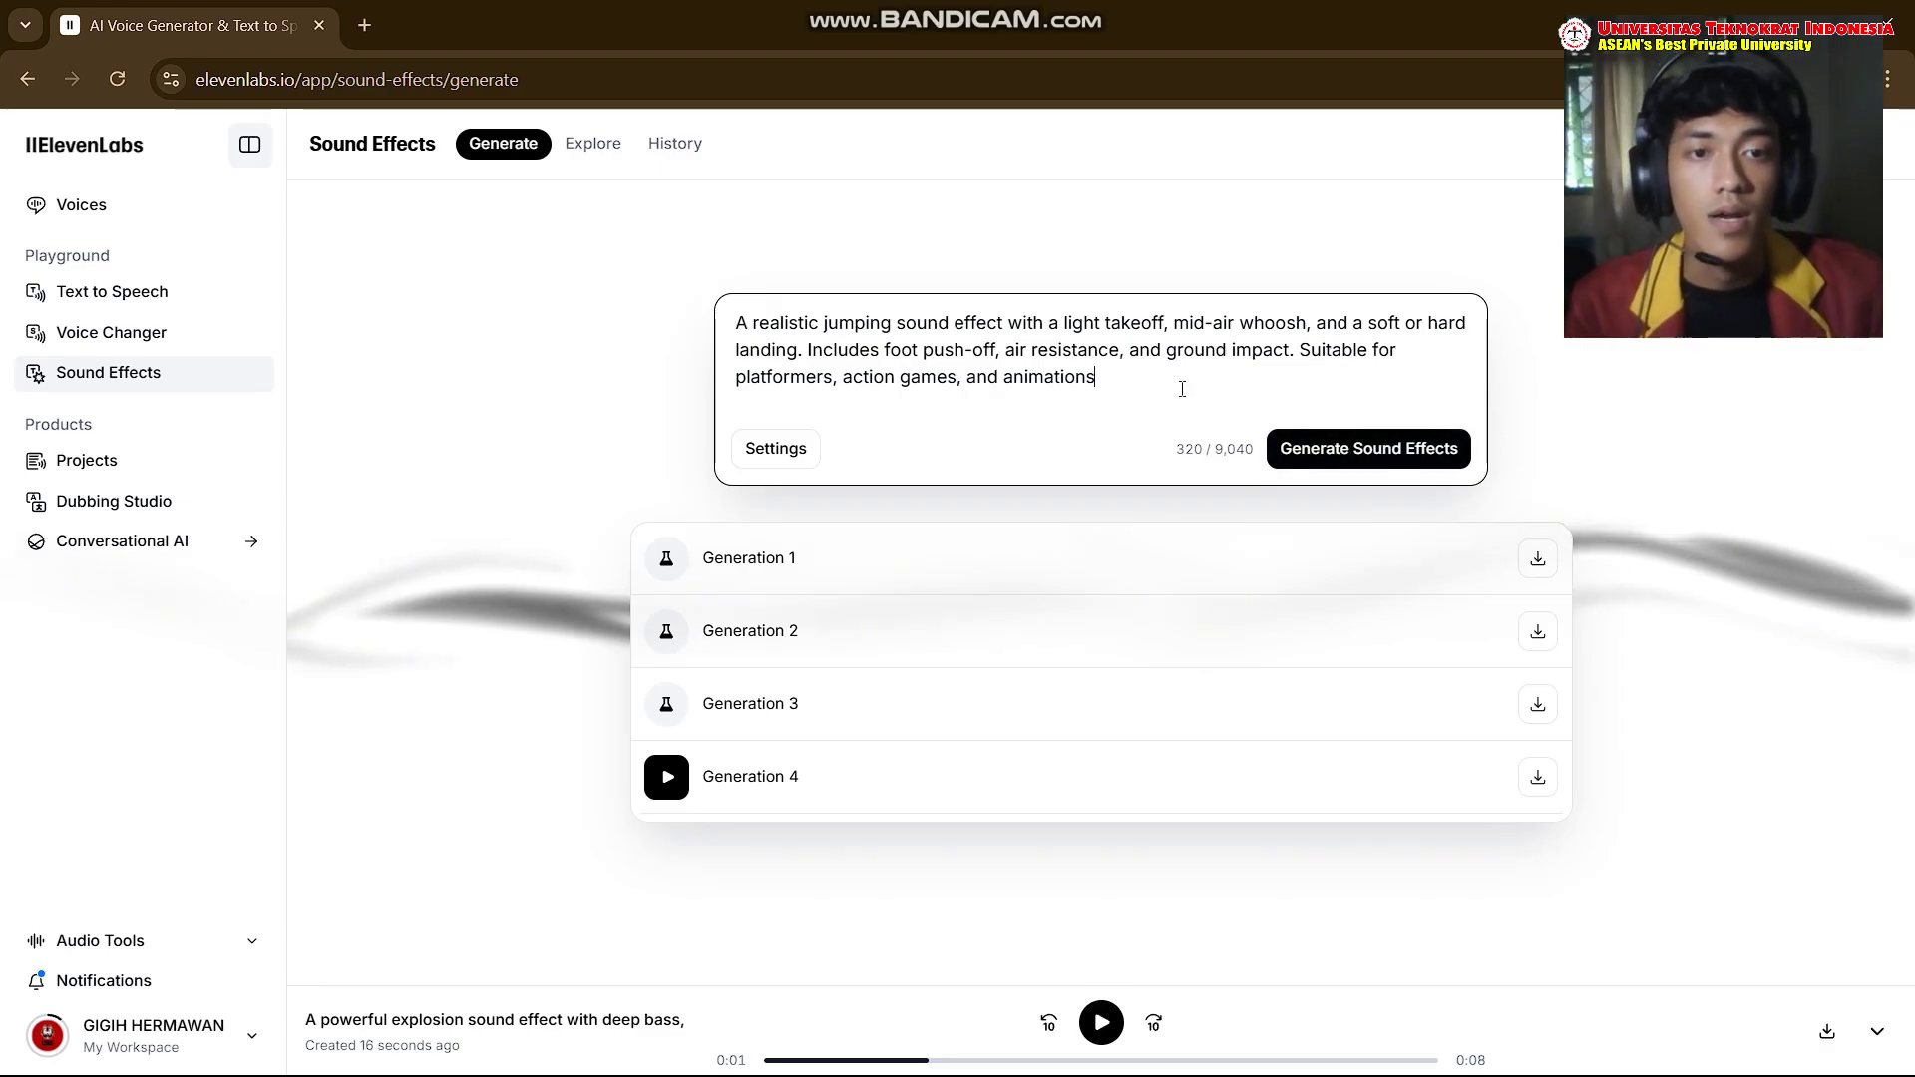
pyautogui.click(1371, 457)
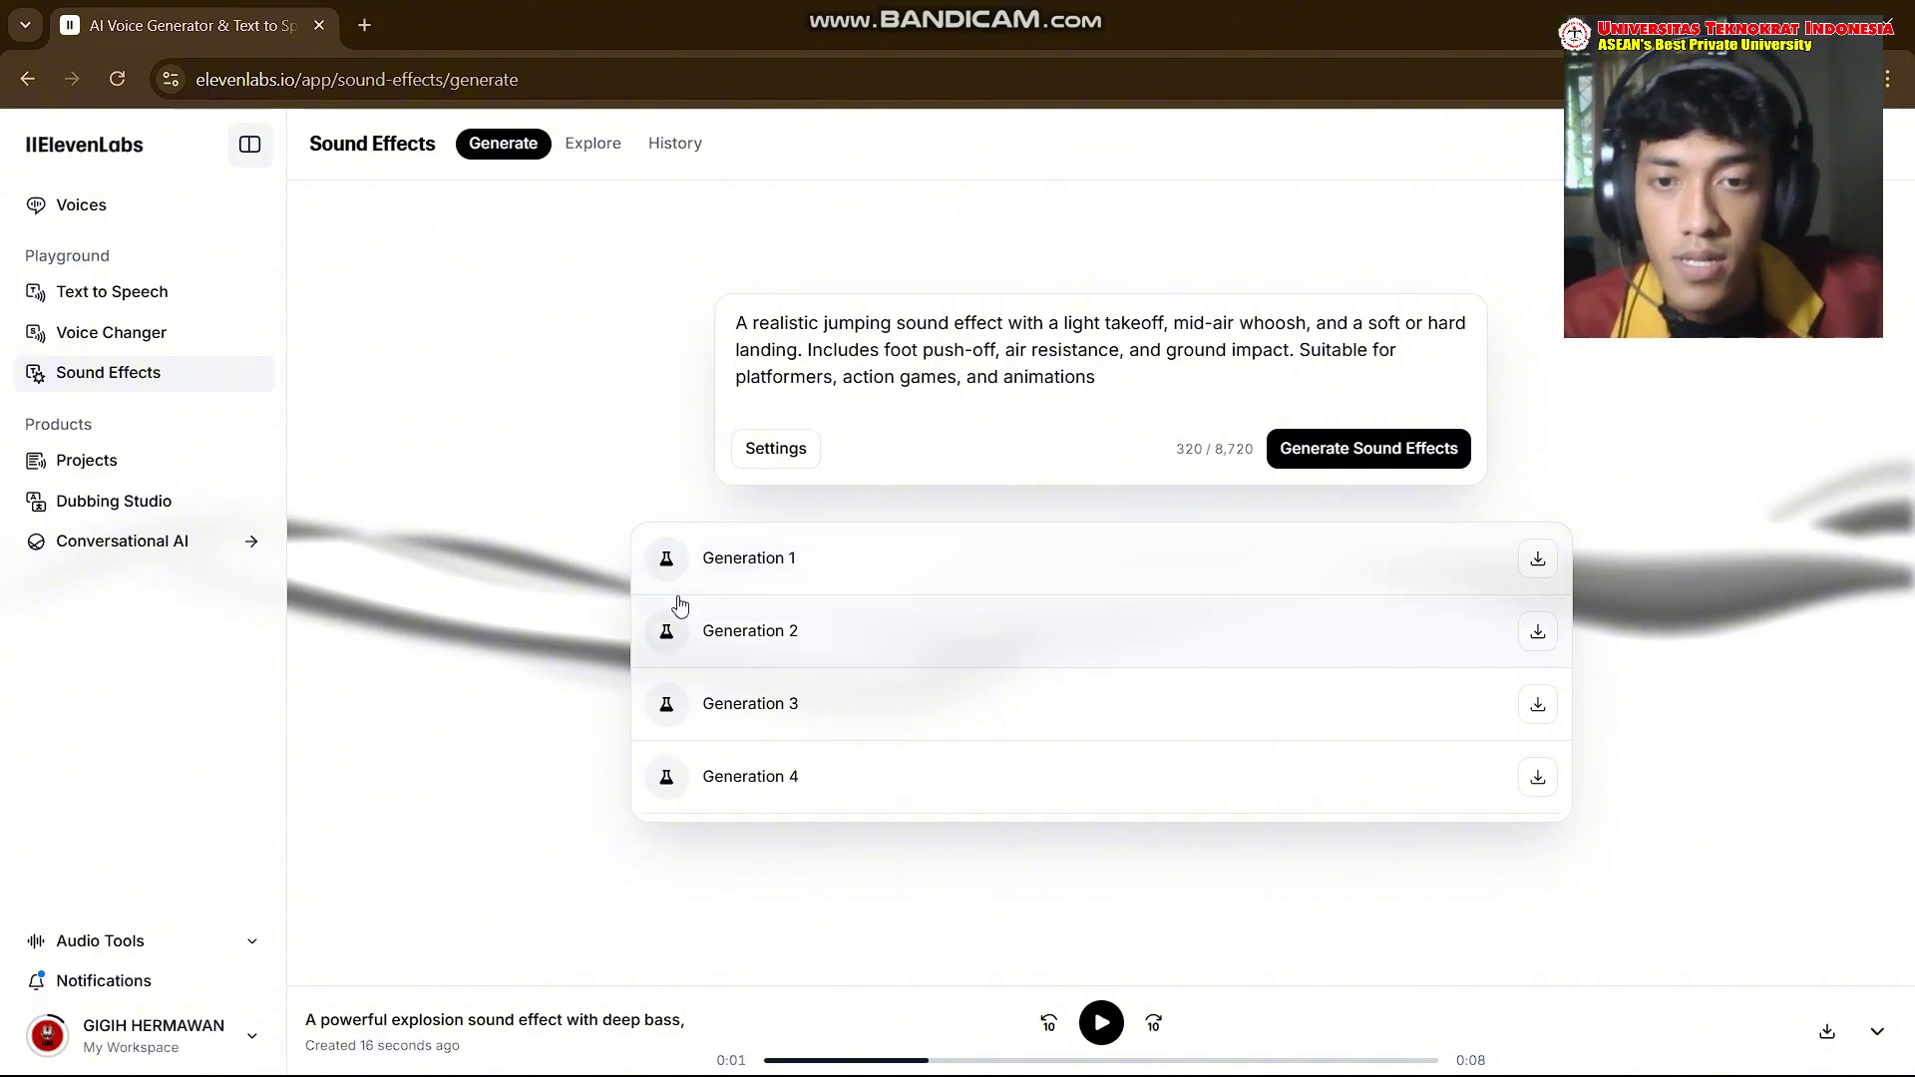
# Step: Preview the jumping sounds from Generation 1 to Generation 4, replay Generation 3, and pause the playback
pyautogui.click(666, 561)
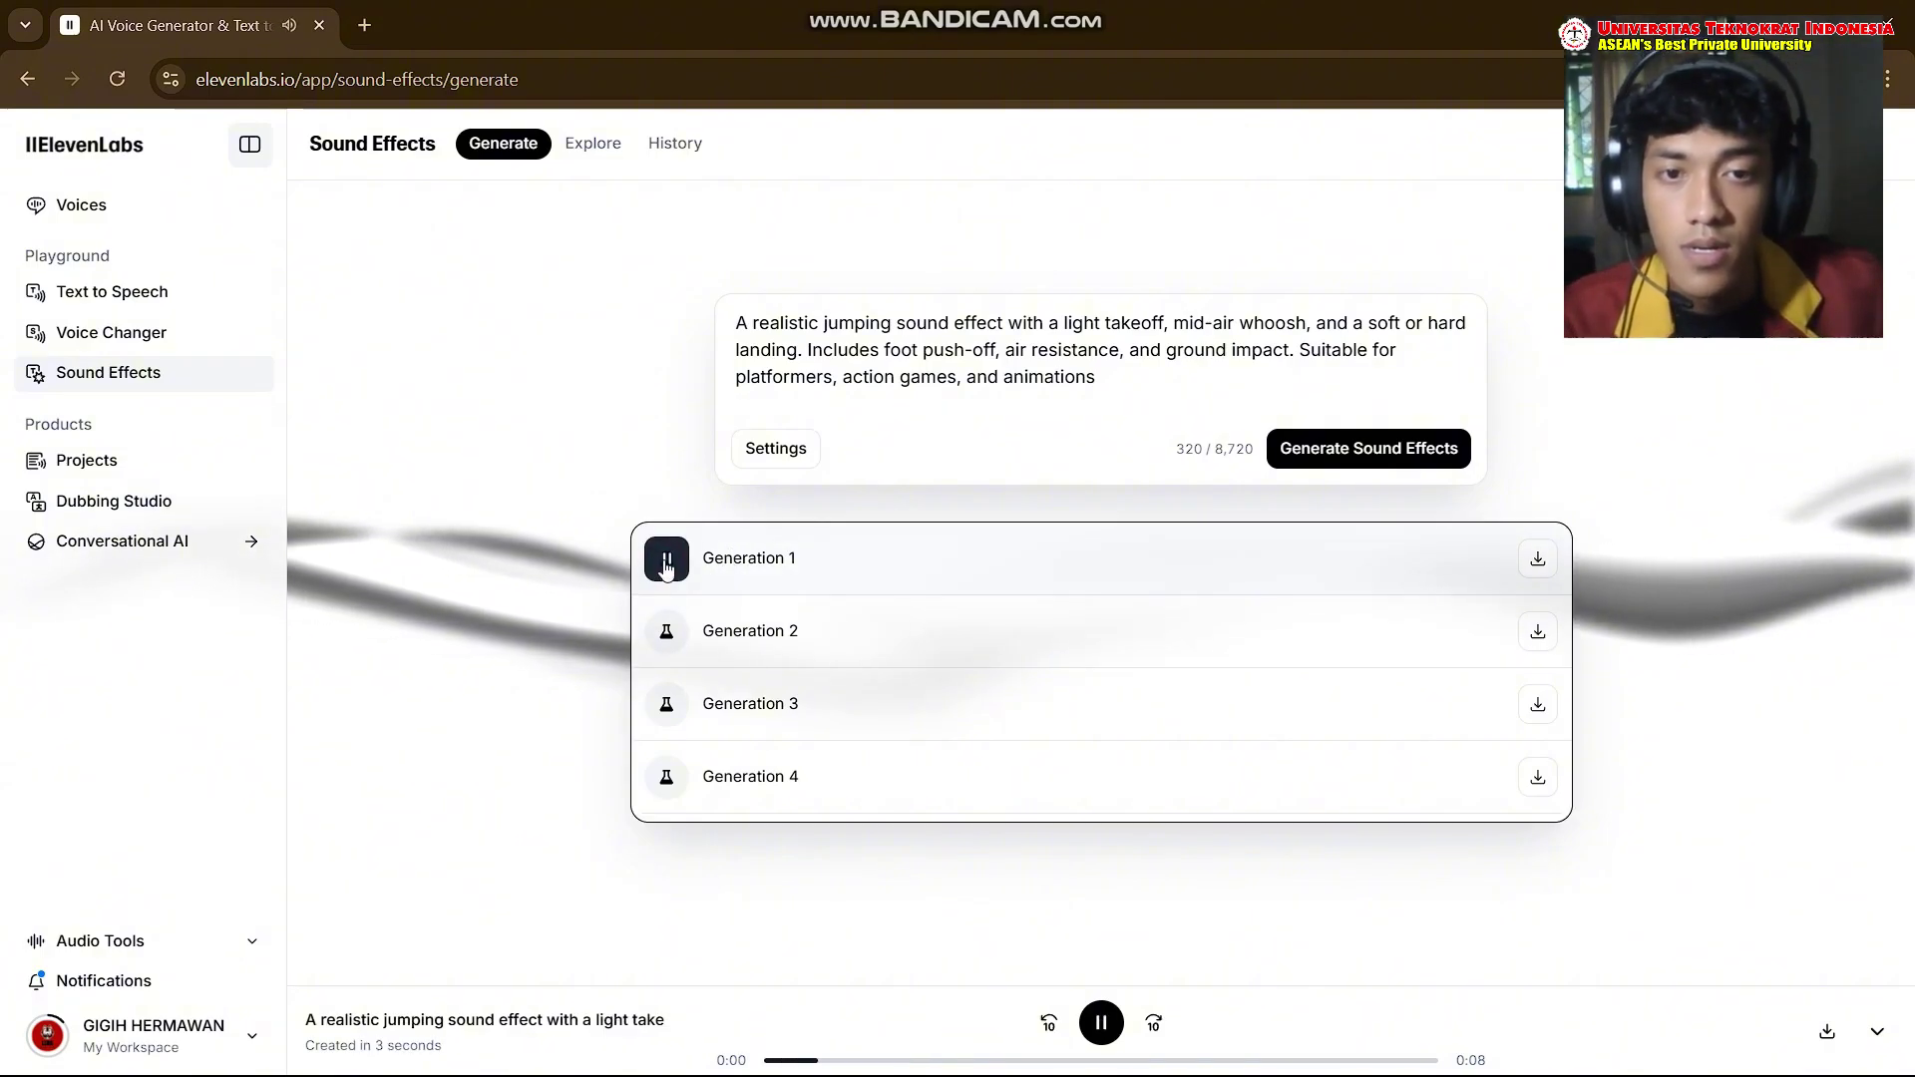
pyautogui.click(667, 632)
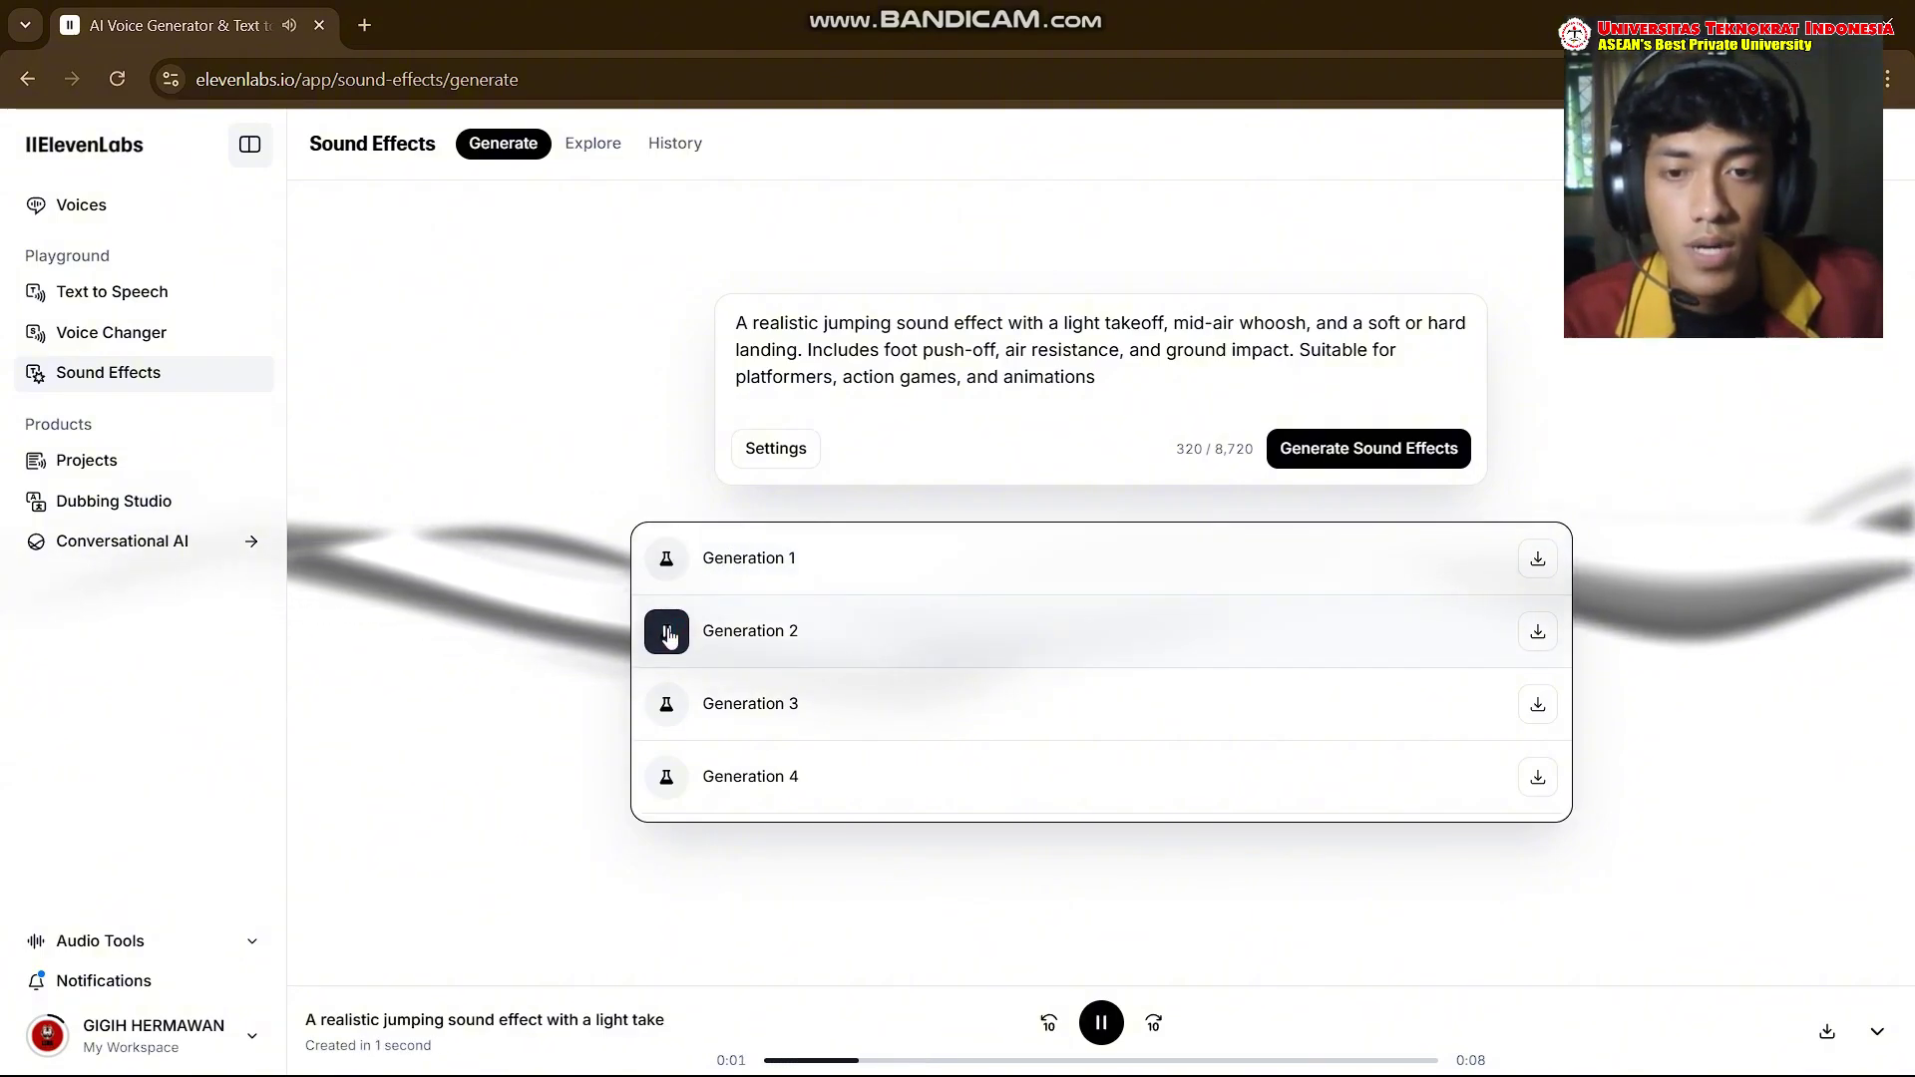
pyautogui.click(675, 726)
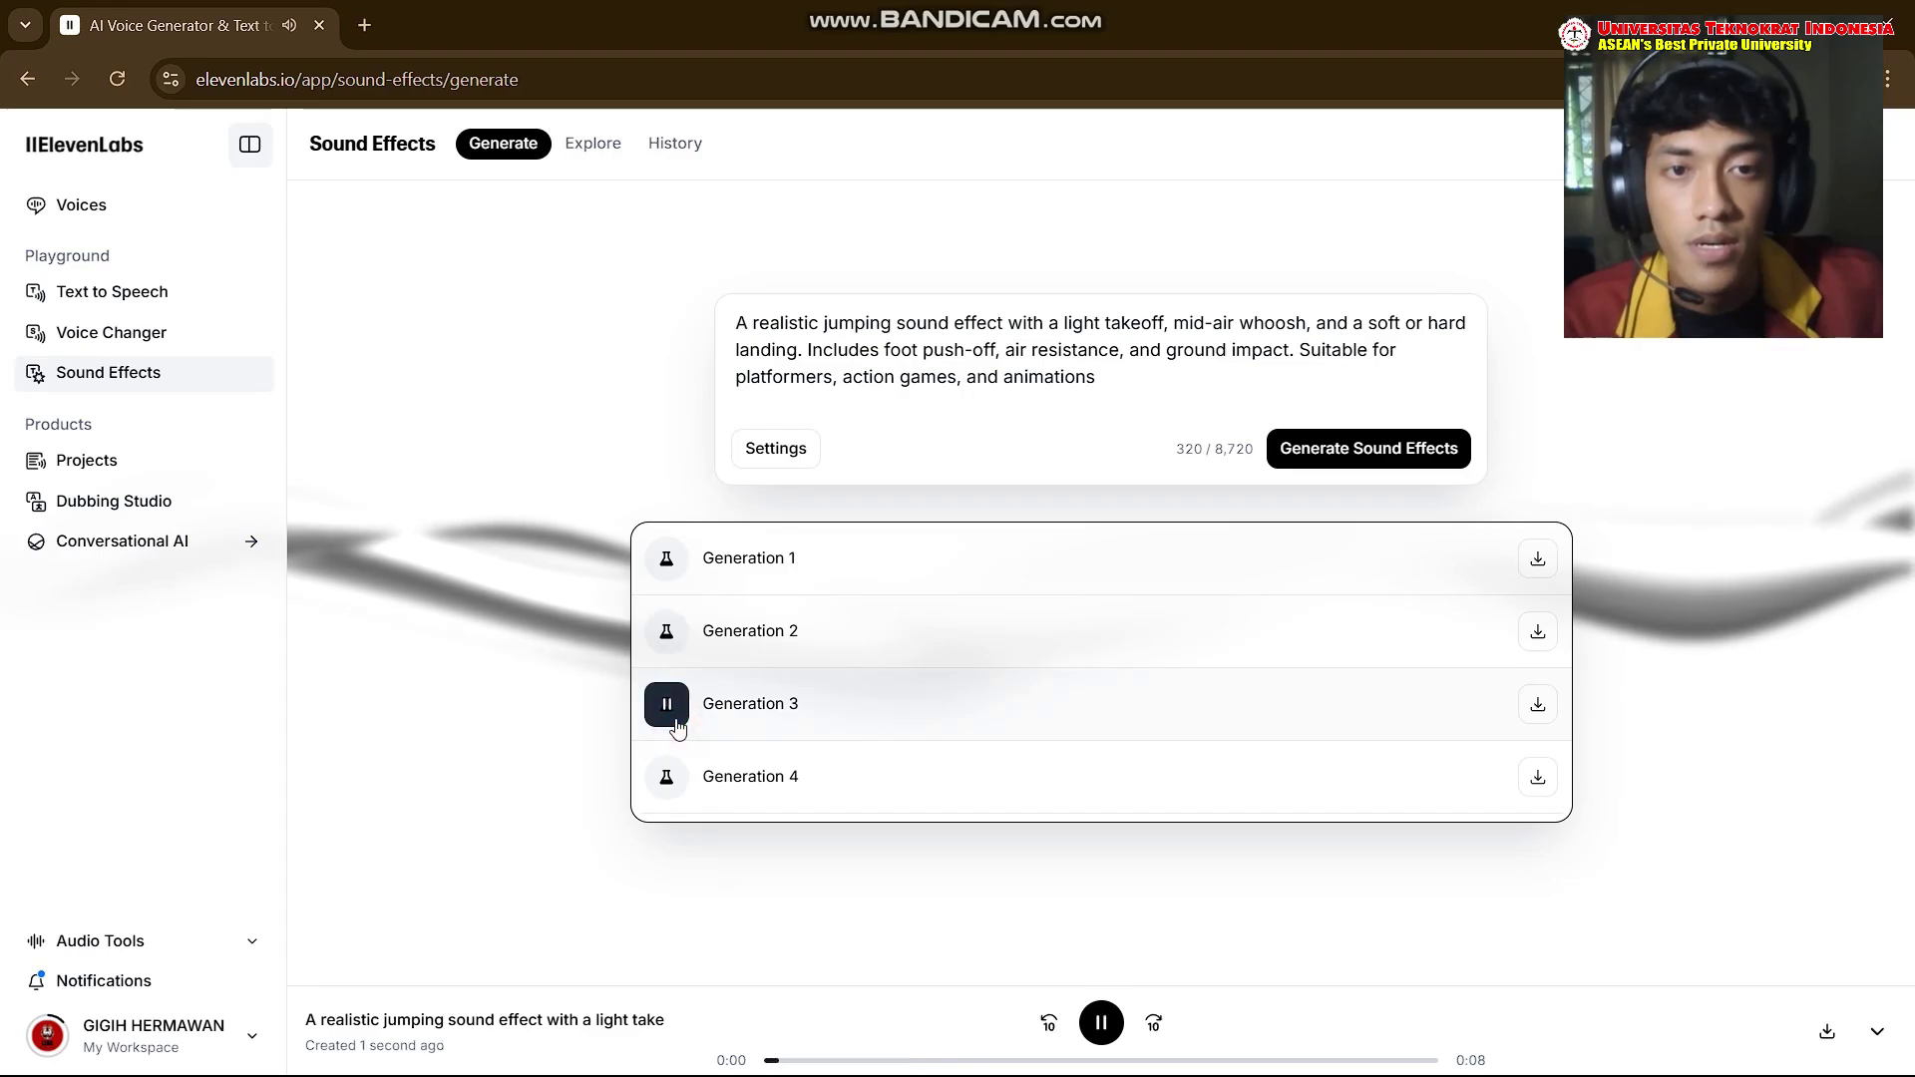
pyautogui.click(671, 792)
pyautogui.click(669, 790)
pyautogui.click(669, 790)
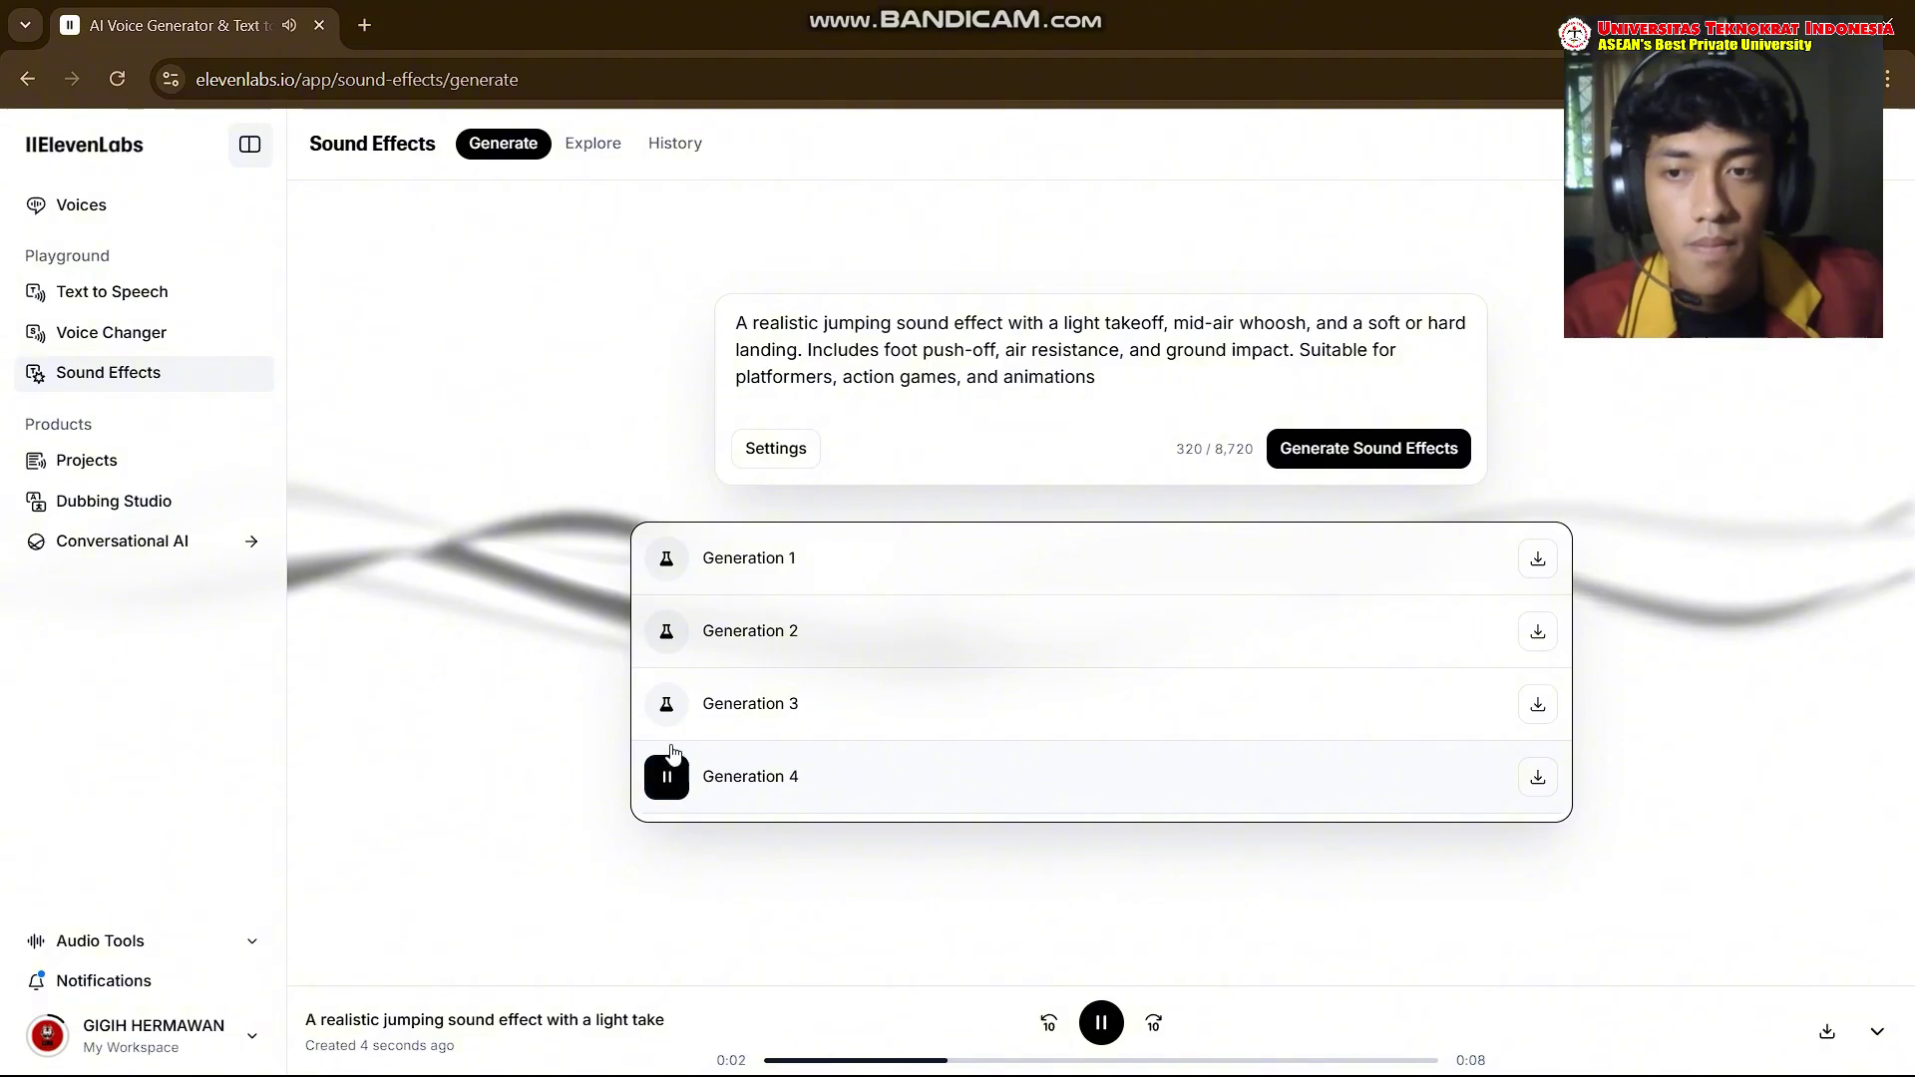
pyautogui.click(662, 710)
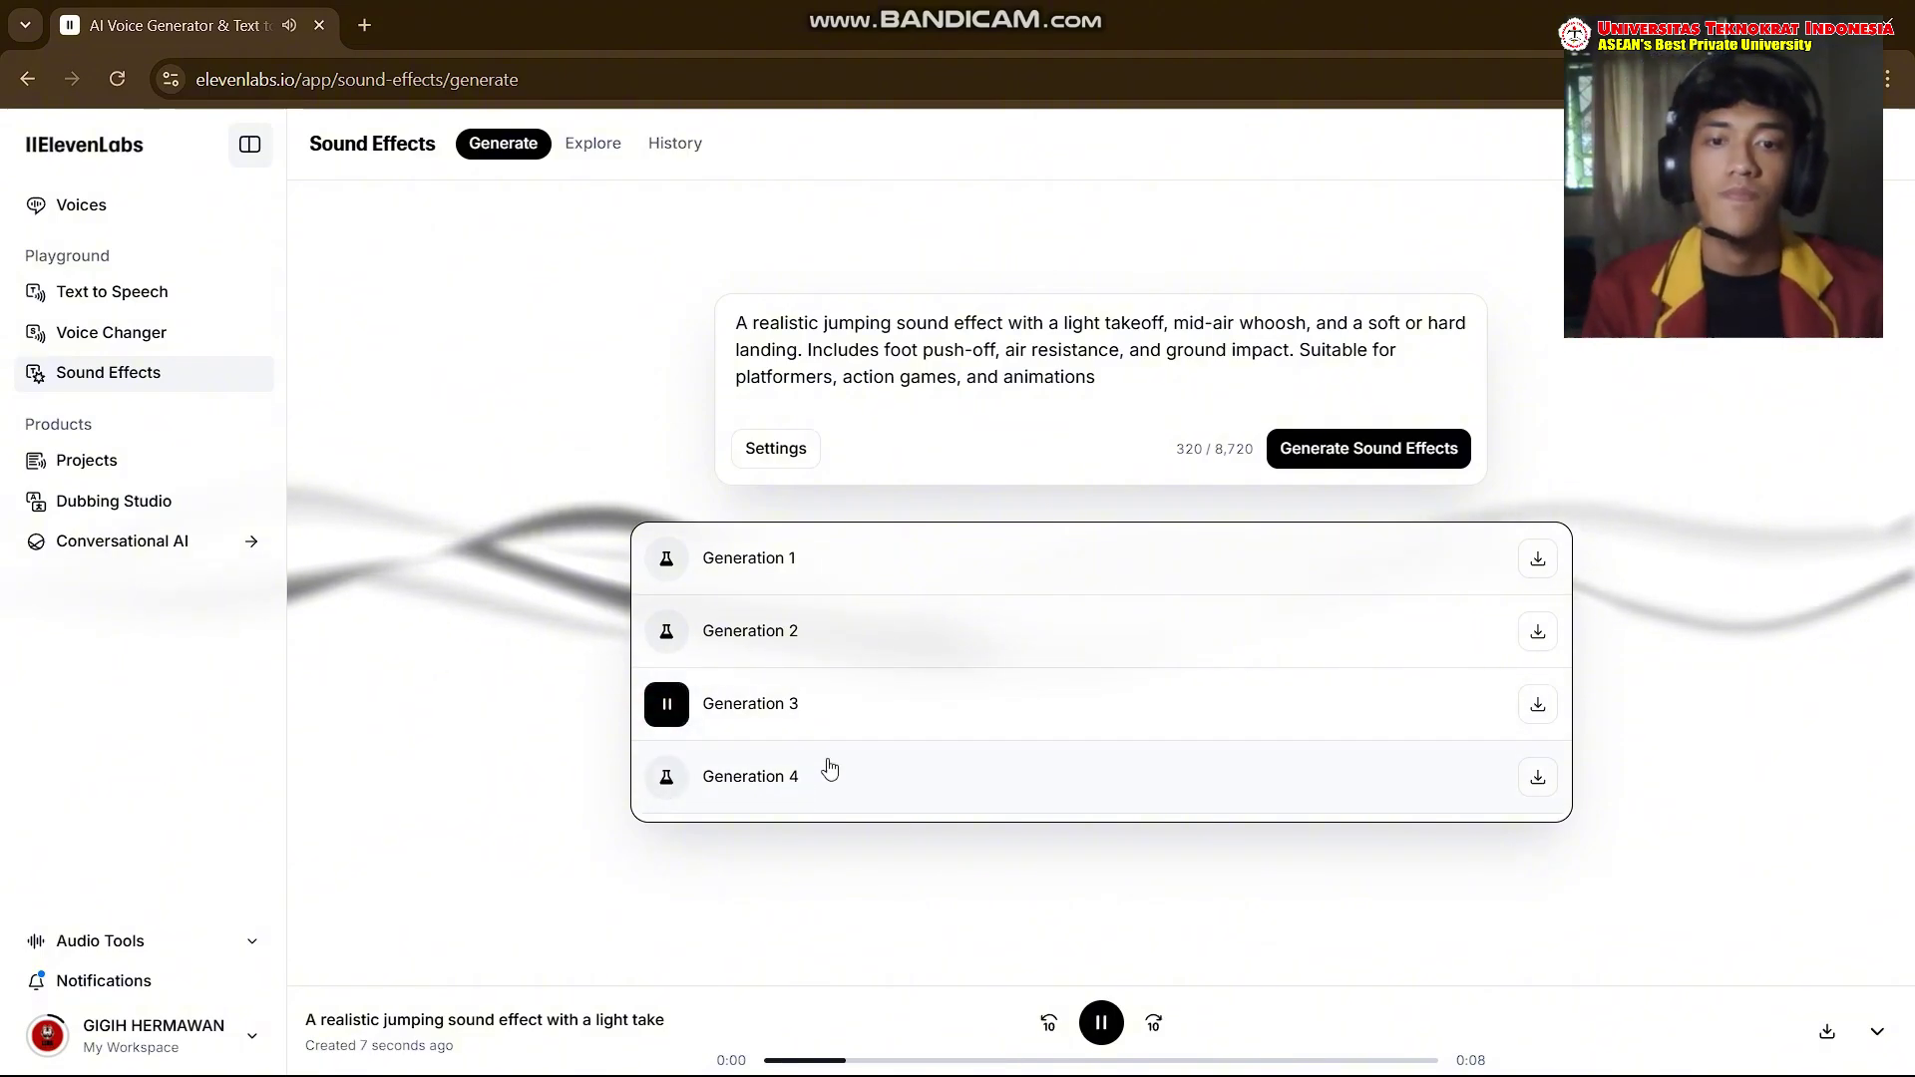
pyautogui.click(1101, 1023)
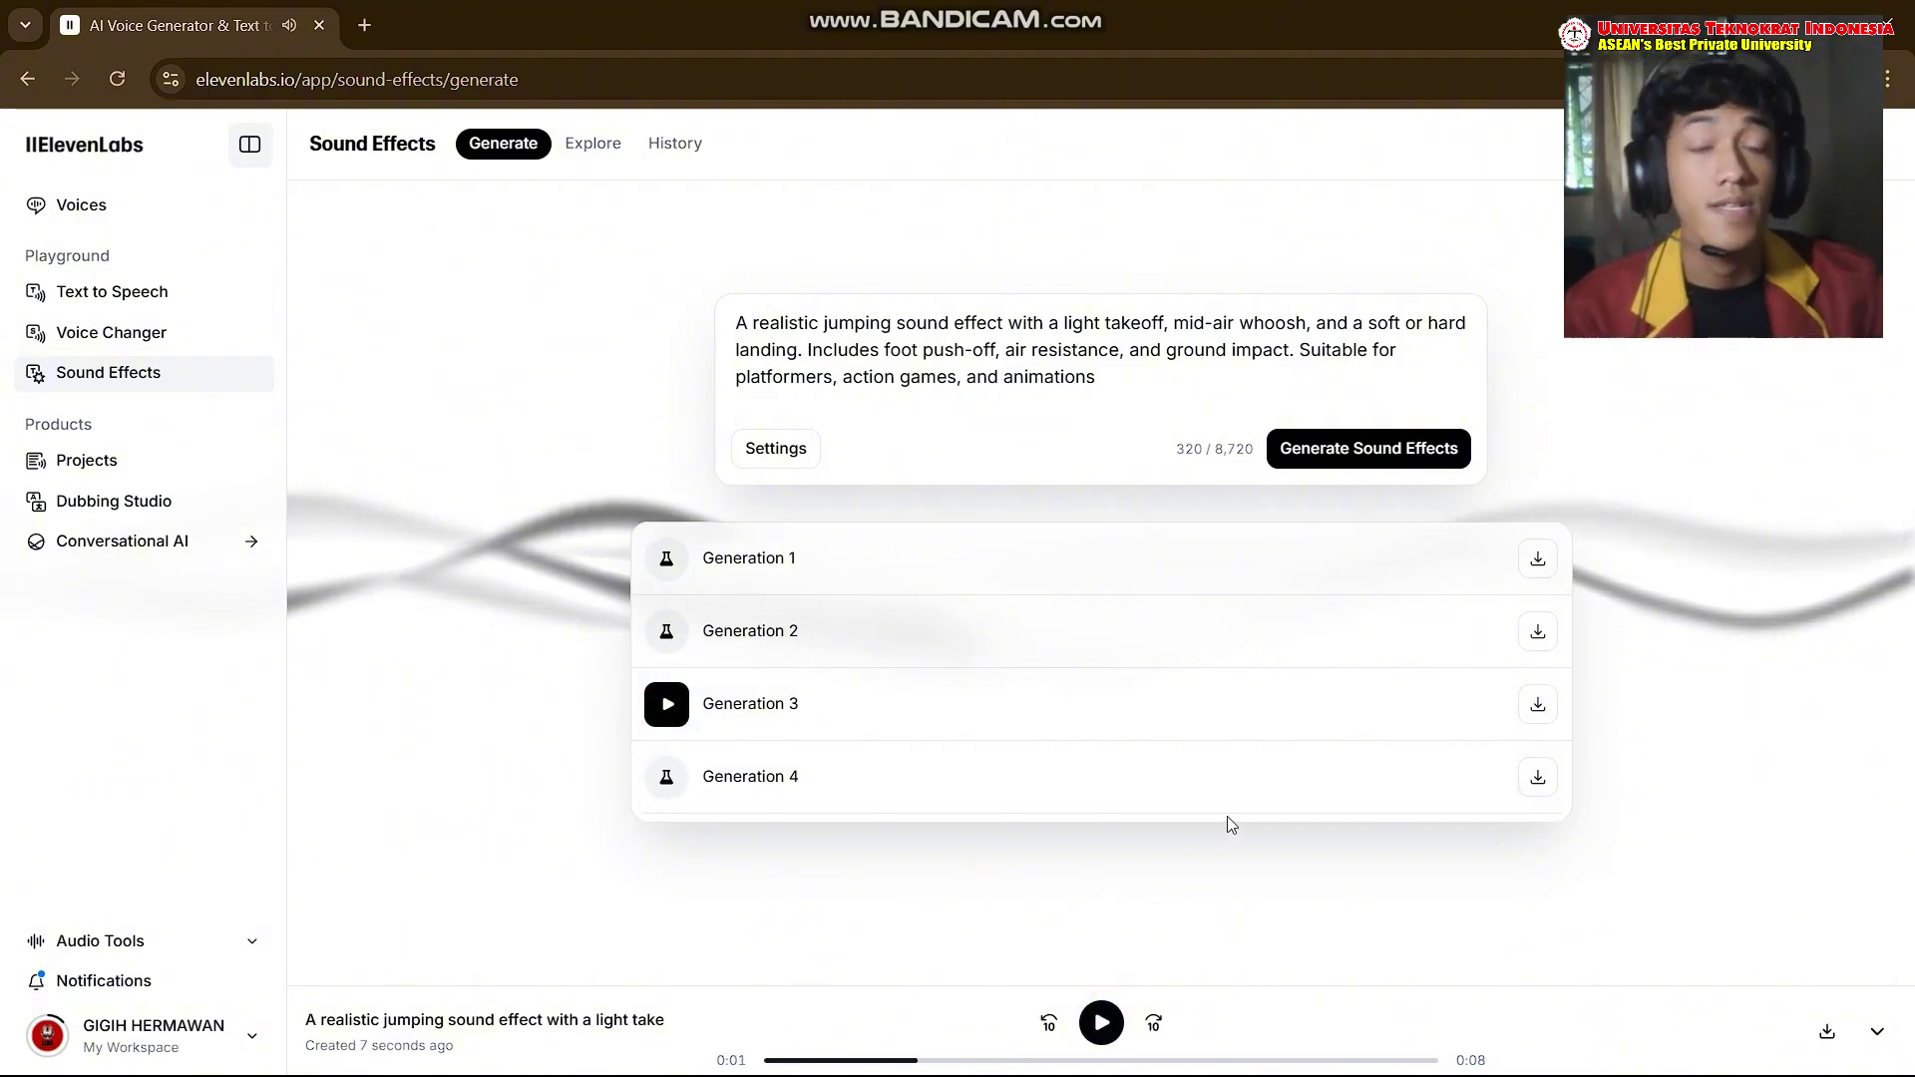